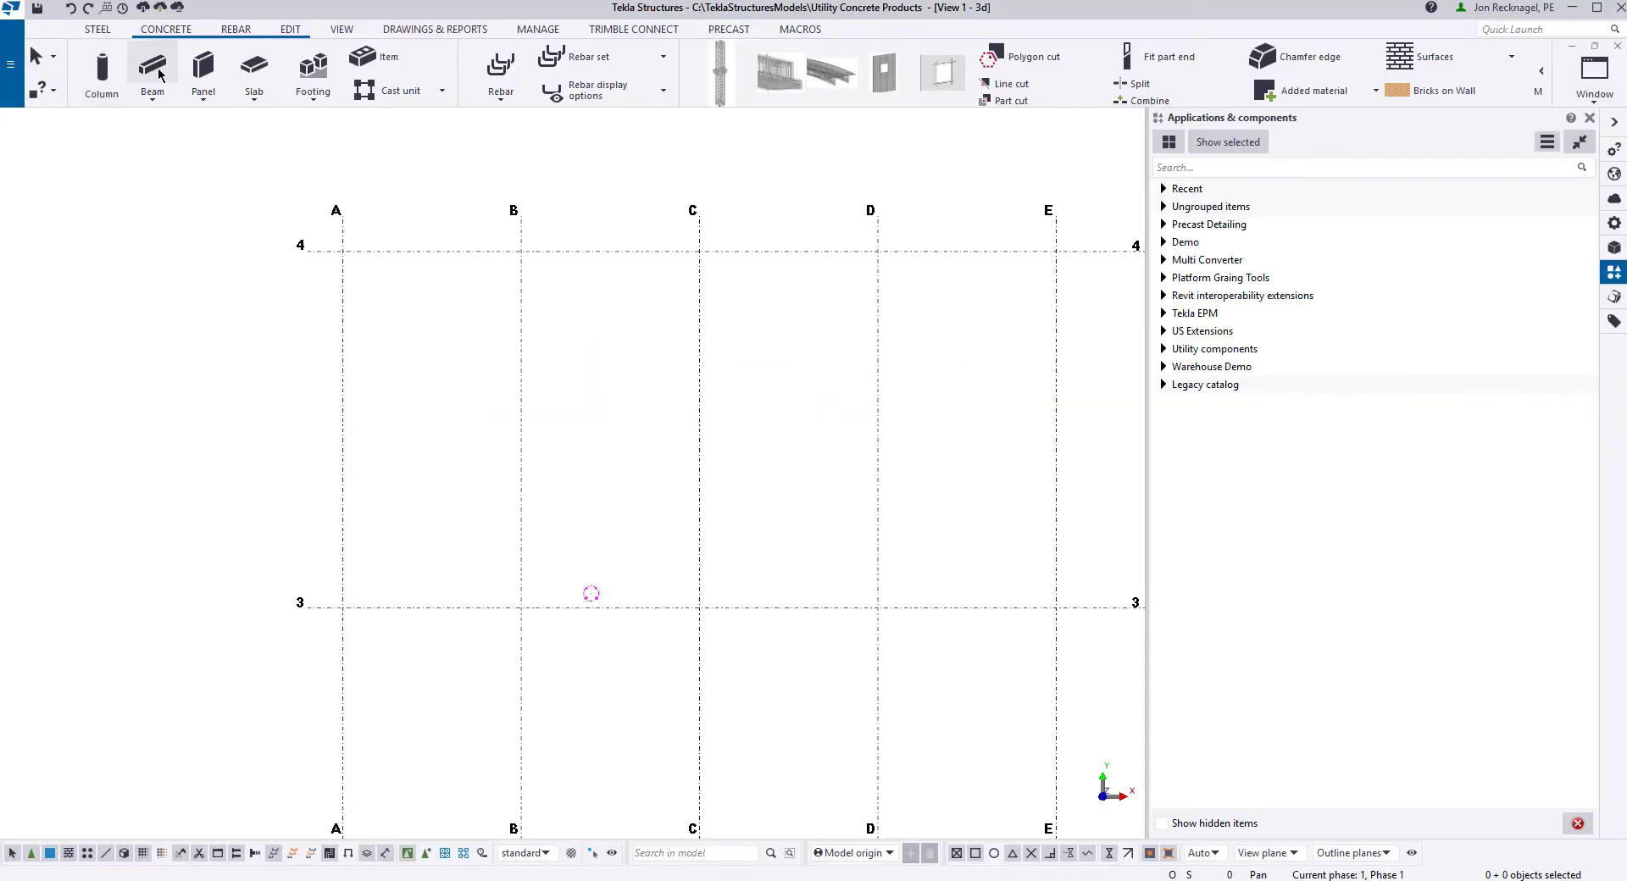
# Step: Model a double tee along grid line B spanning between grid lines 3 and 4
pyautogui.click(523, 609)
pyautogui.rightClick(403, 389)
pyautogui.click(470, 416)
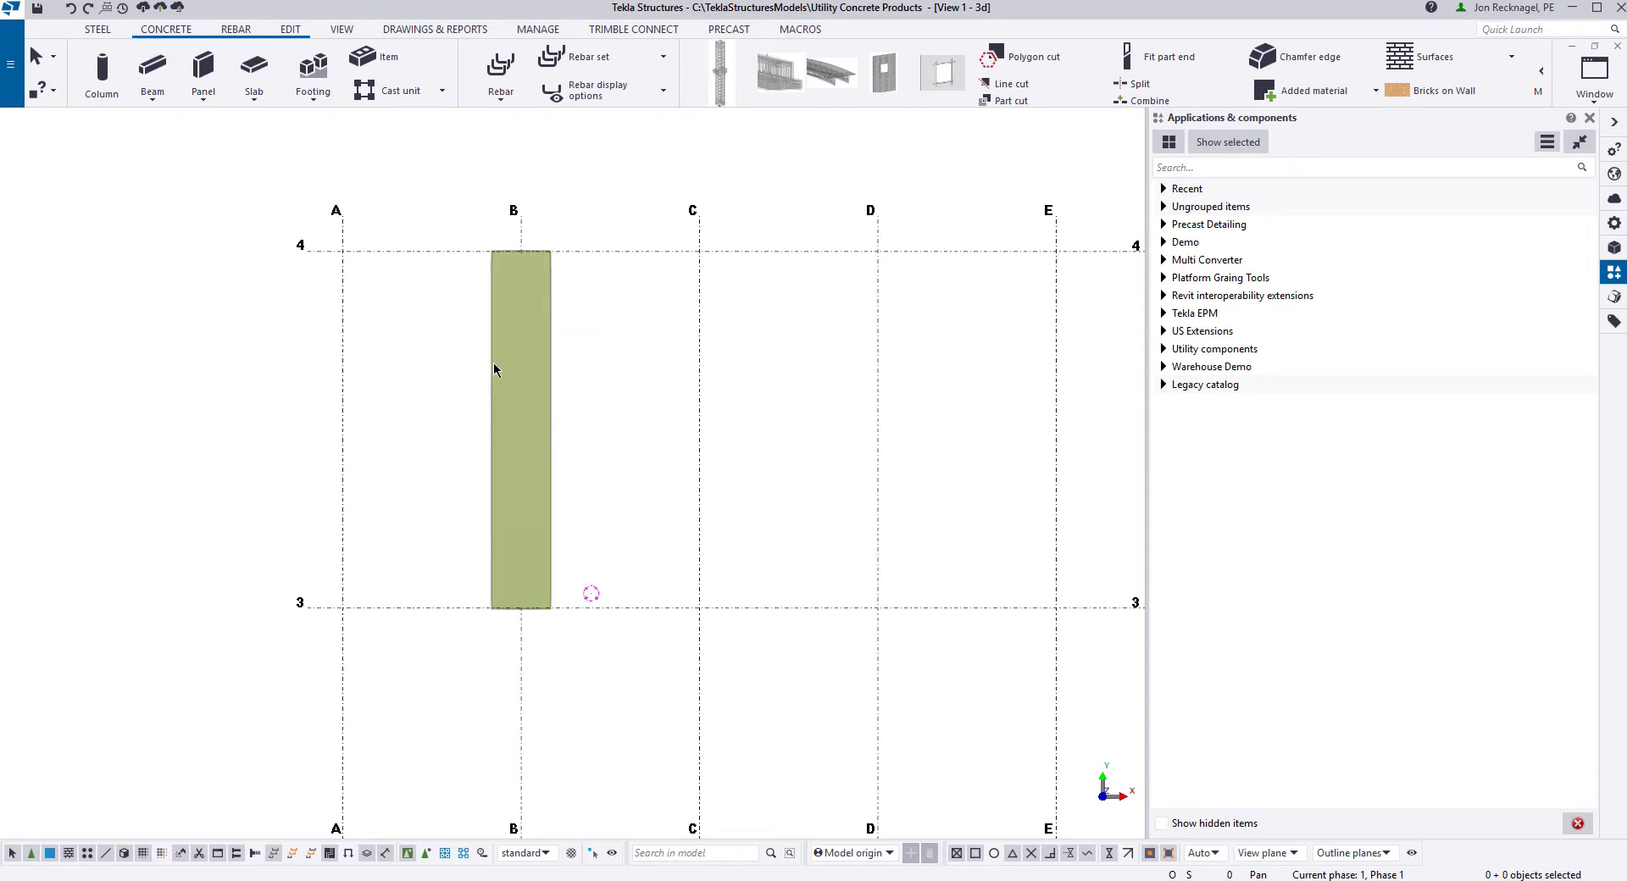
# Step: Copy the double tee sideways so the copy sits flush against its edge facing grid line C
pyautogui.rightClick(495, 370)
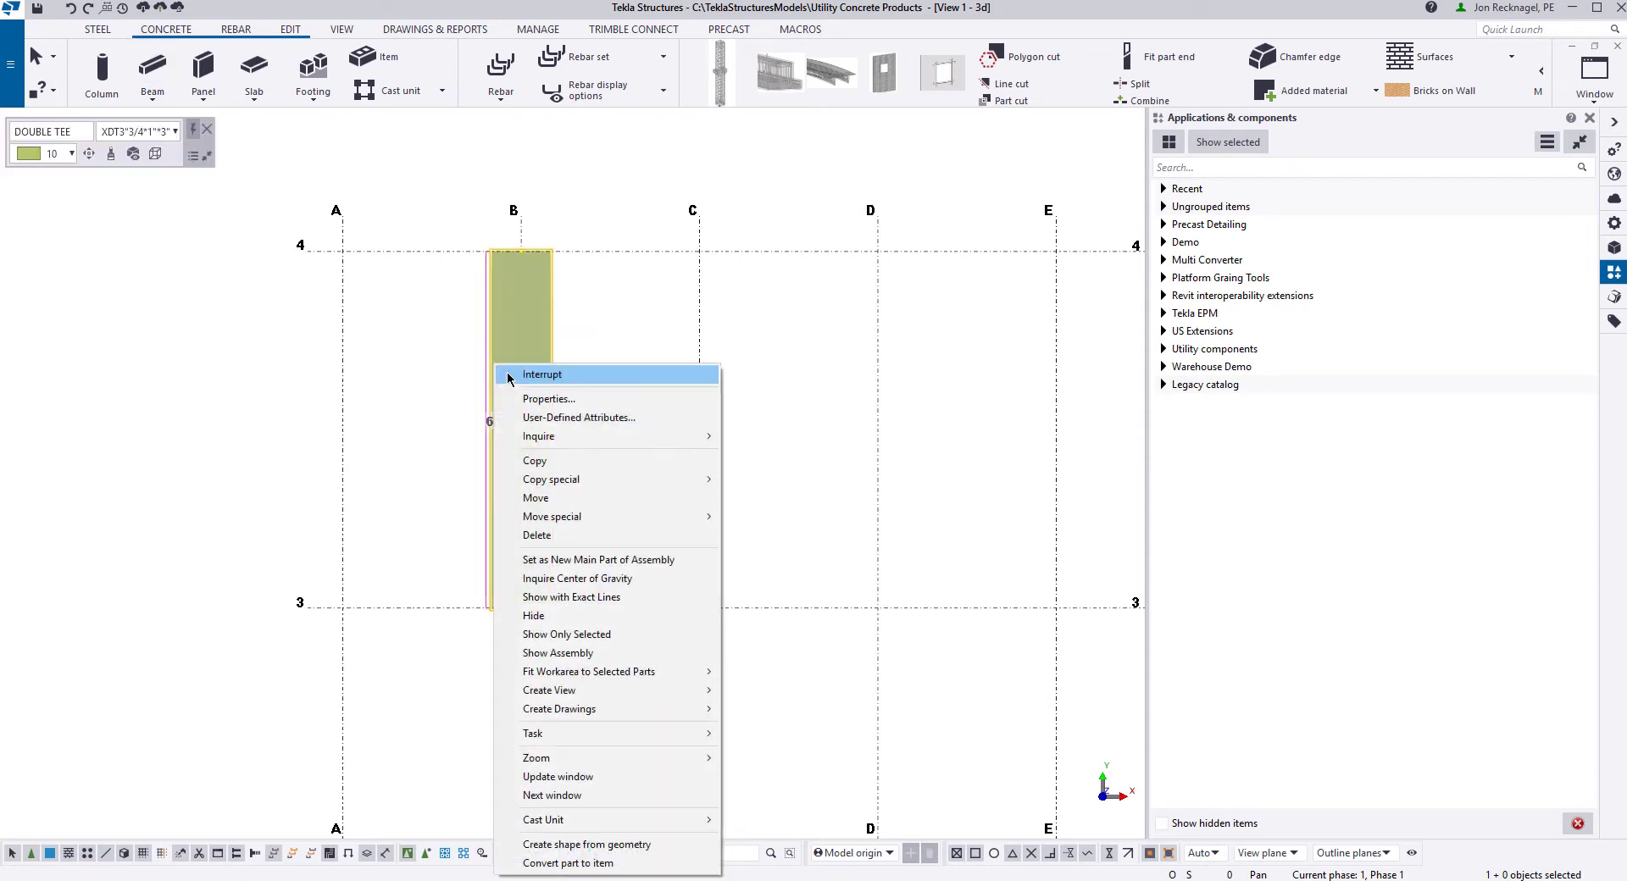
pyautogui.click(548, 469)
pyautogui.scroll(5, 461, 404)
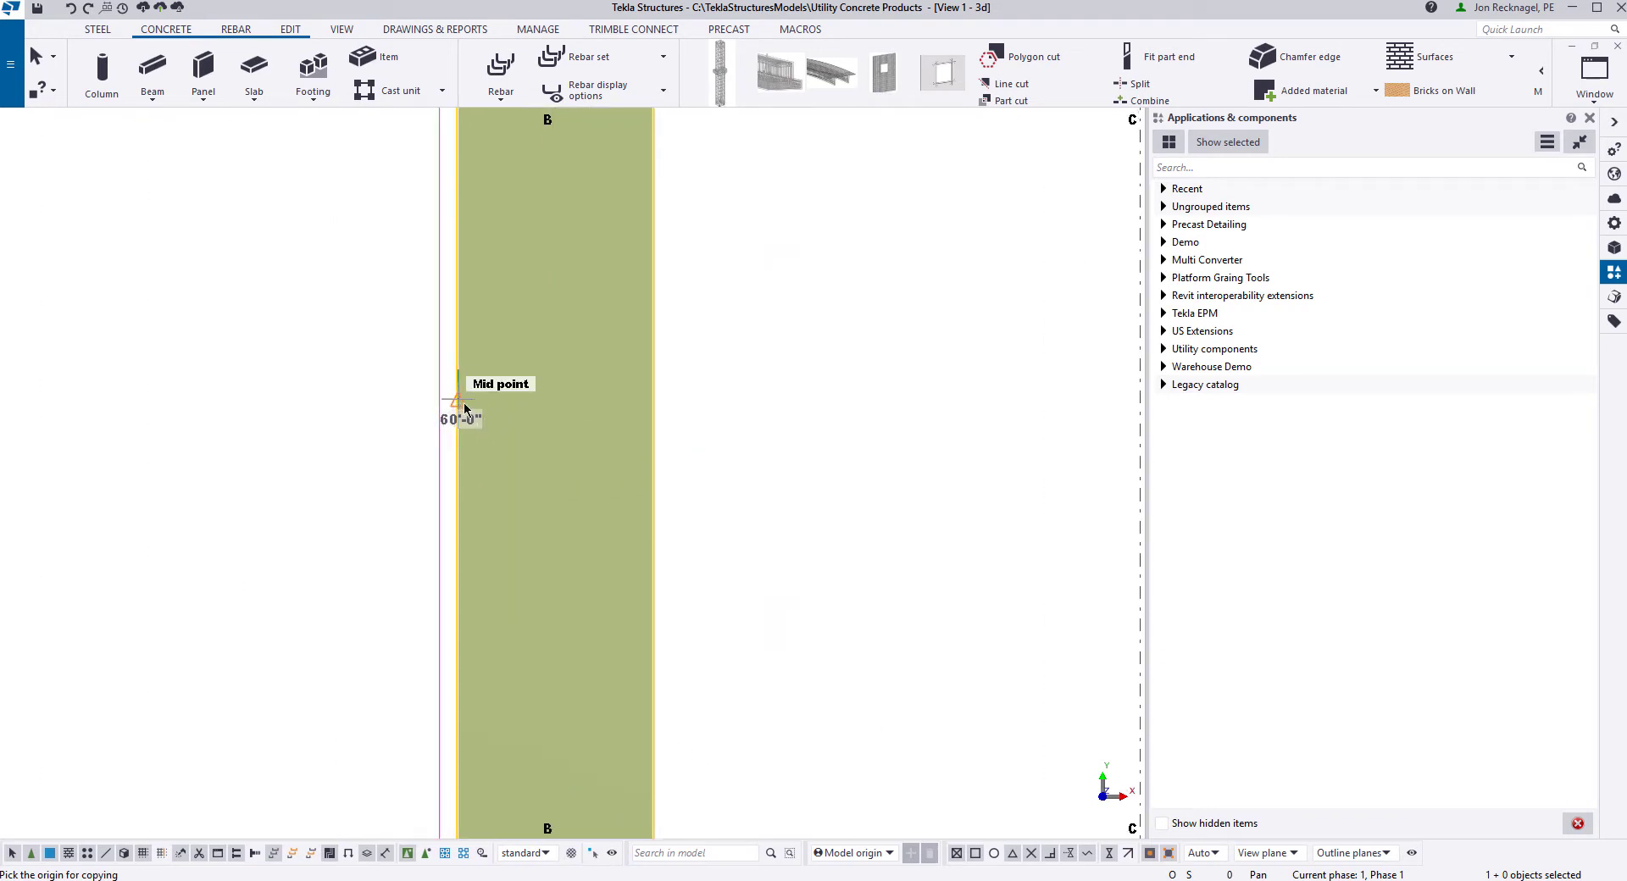
pyautogui.click(464, 409)
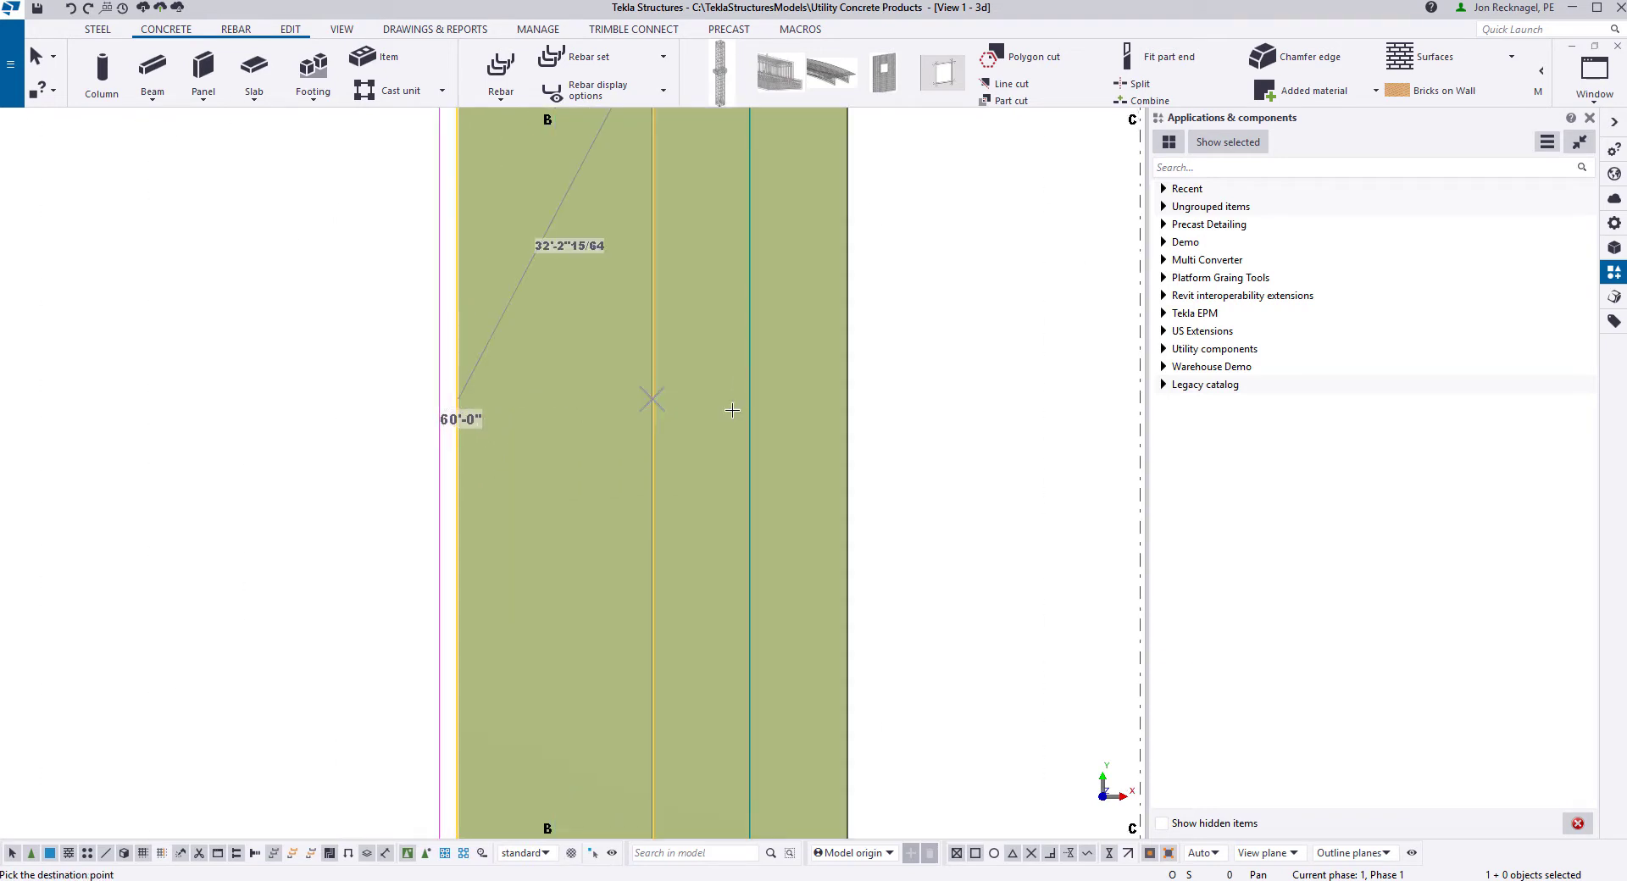
pyautogui.rightClick(739, 398)
pyautogui.click(790, 408)
# Step: Search the applications and components catalog for "DT"
pyautogui.scroll(-4, 803, 392)
pyautogui.moveTo(723, 402); pyautogui.dragTo(562, 429, button='middle')
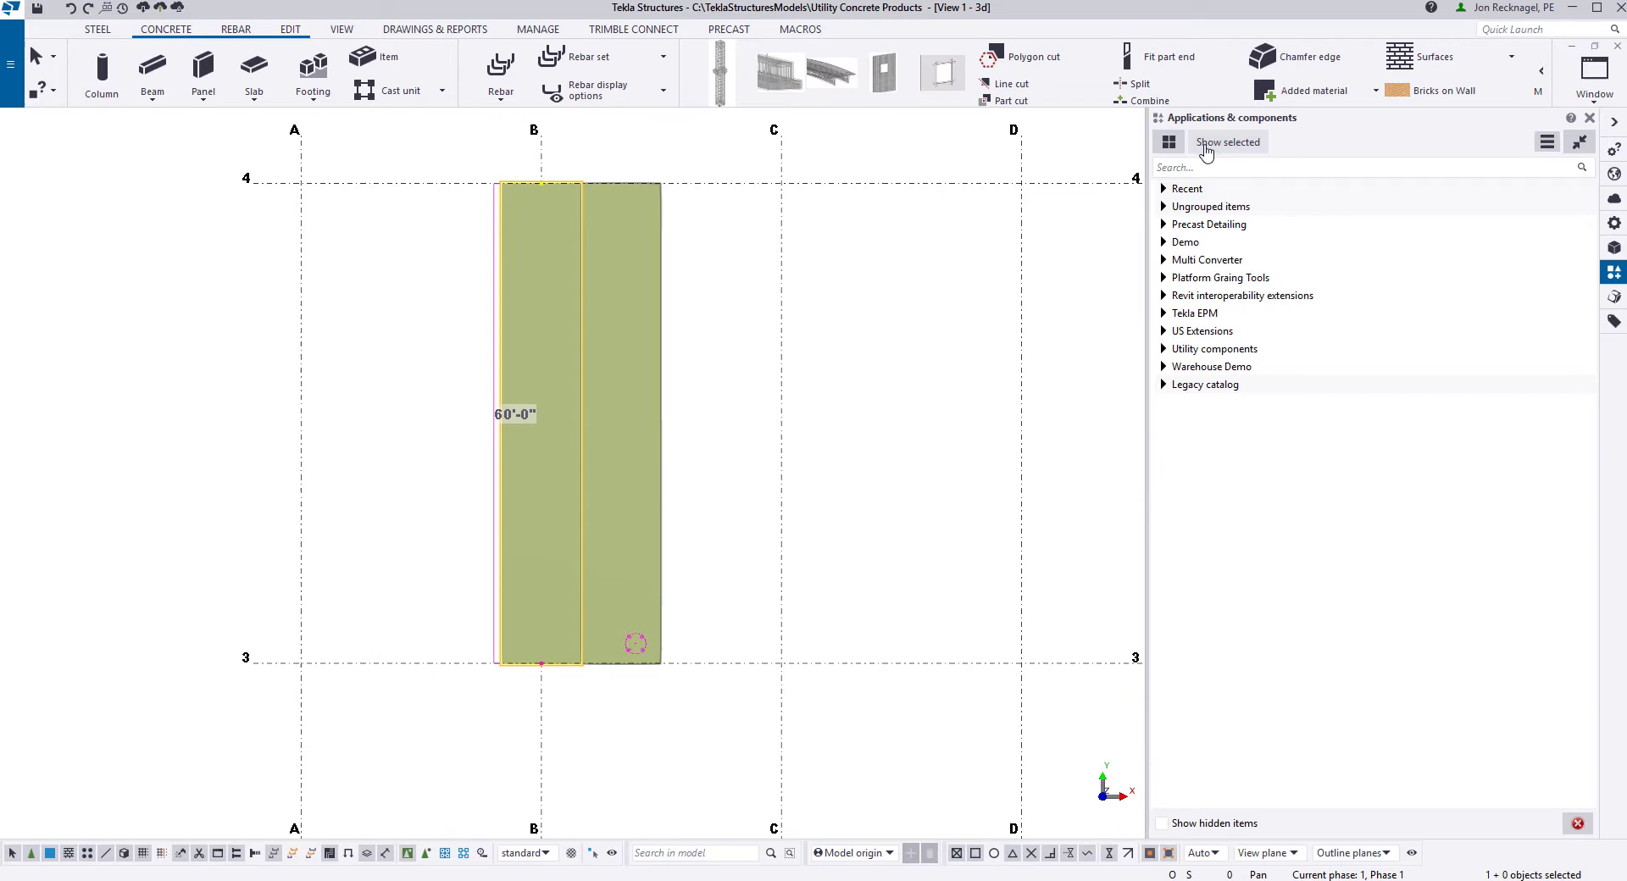
pyautogui.click(1207, 167)
pyautogui.write('DT')
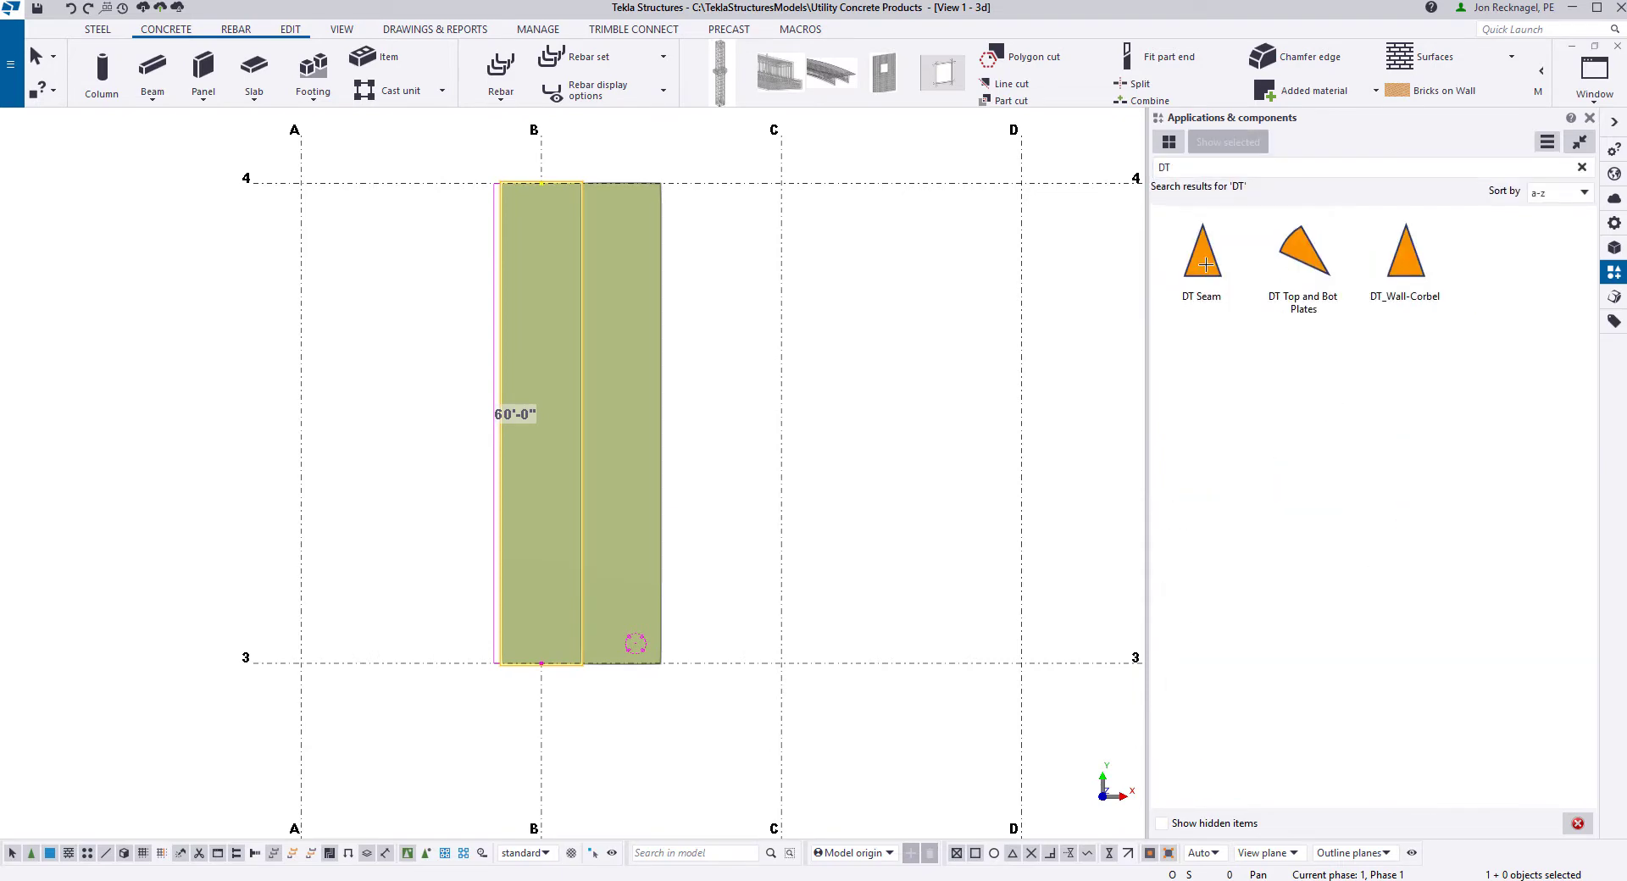
# Step: Place a DT Seam component connecting the two double tees, starting at grid line 4 and directed down their shared joint
pyautogui.click(1206, 266)
pyautogui.scroll(3, 467, 216)
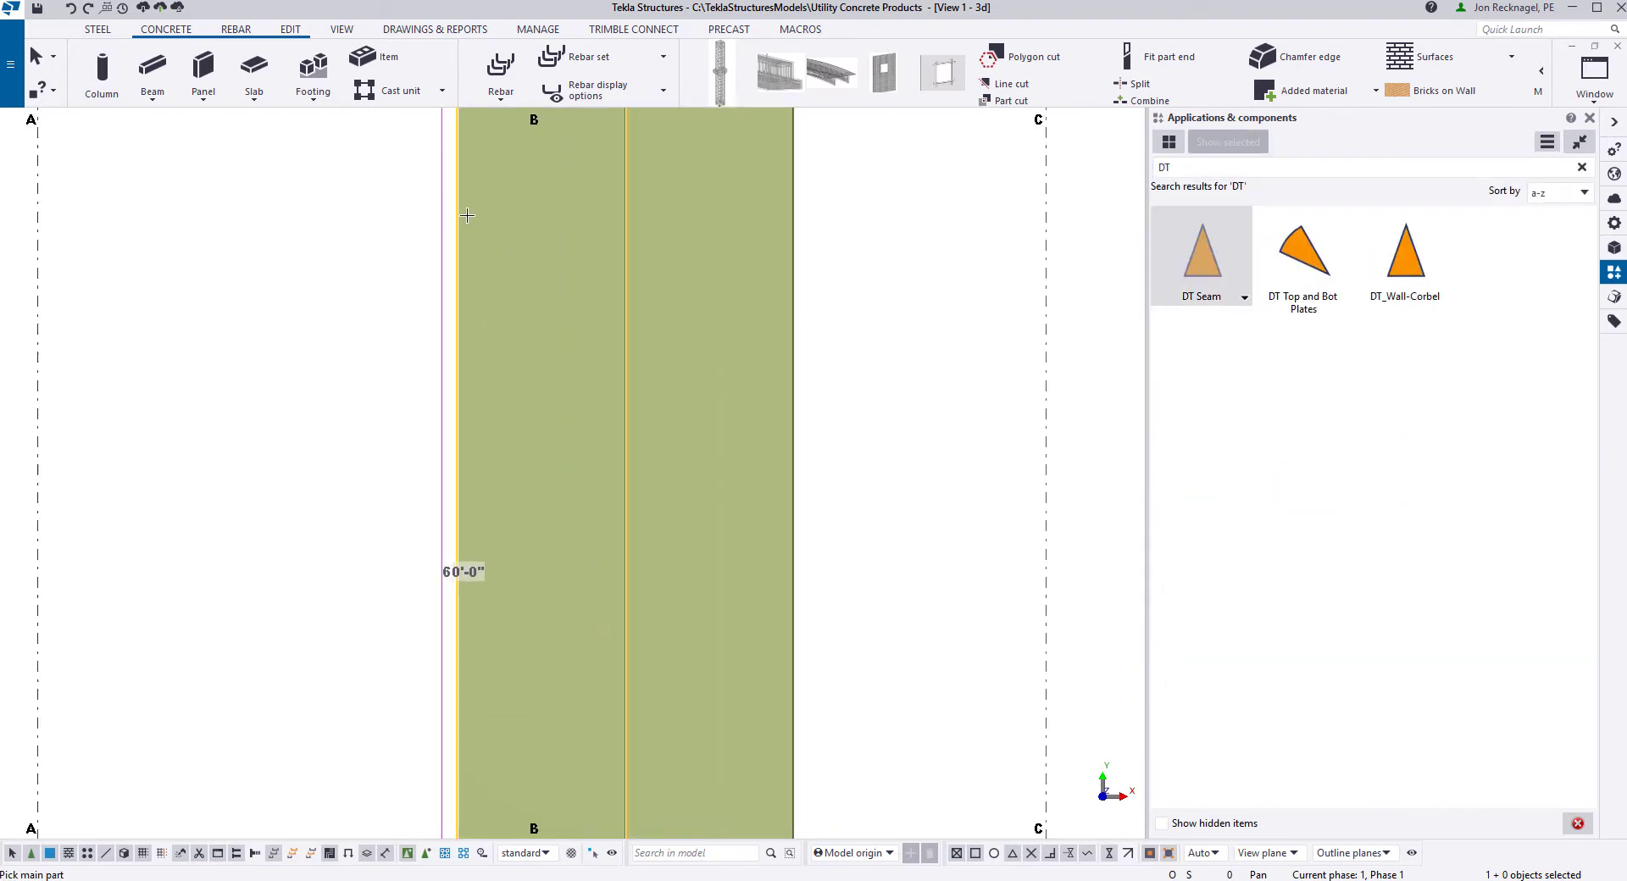
pyautogui.click(792, 208)
pyautogui.scroll(-4, 763, 169)
pyautogui.scroll(6, 709, 389)
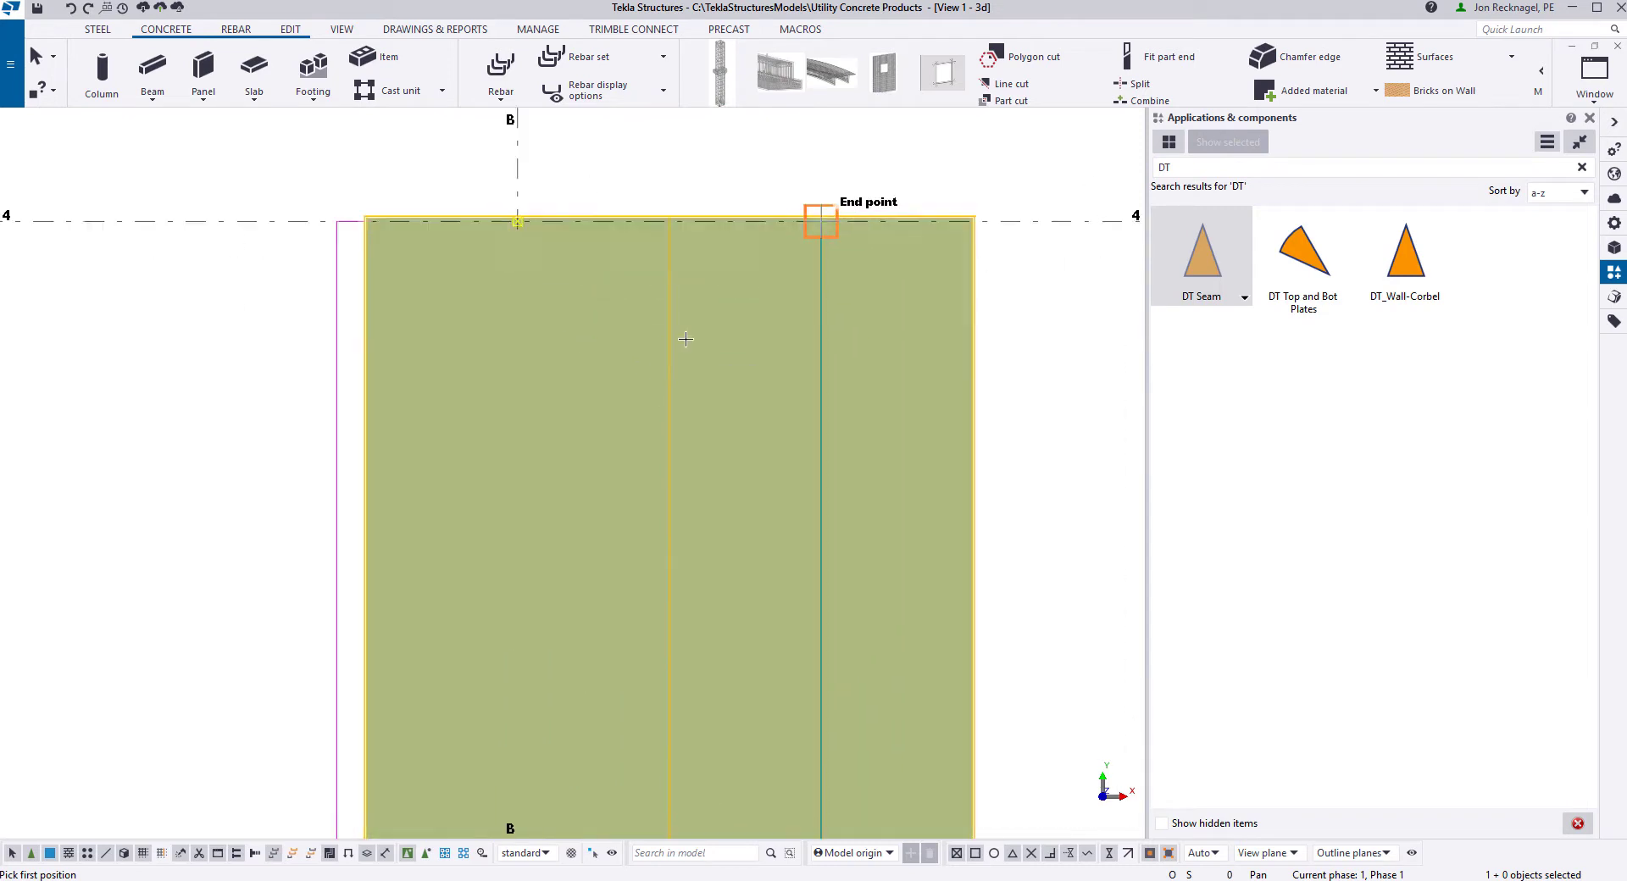
pyautogui.scroll(3, 668, 242)
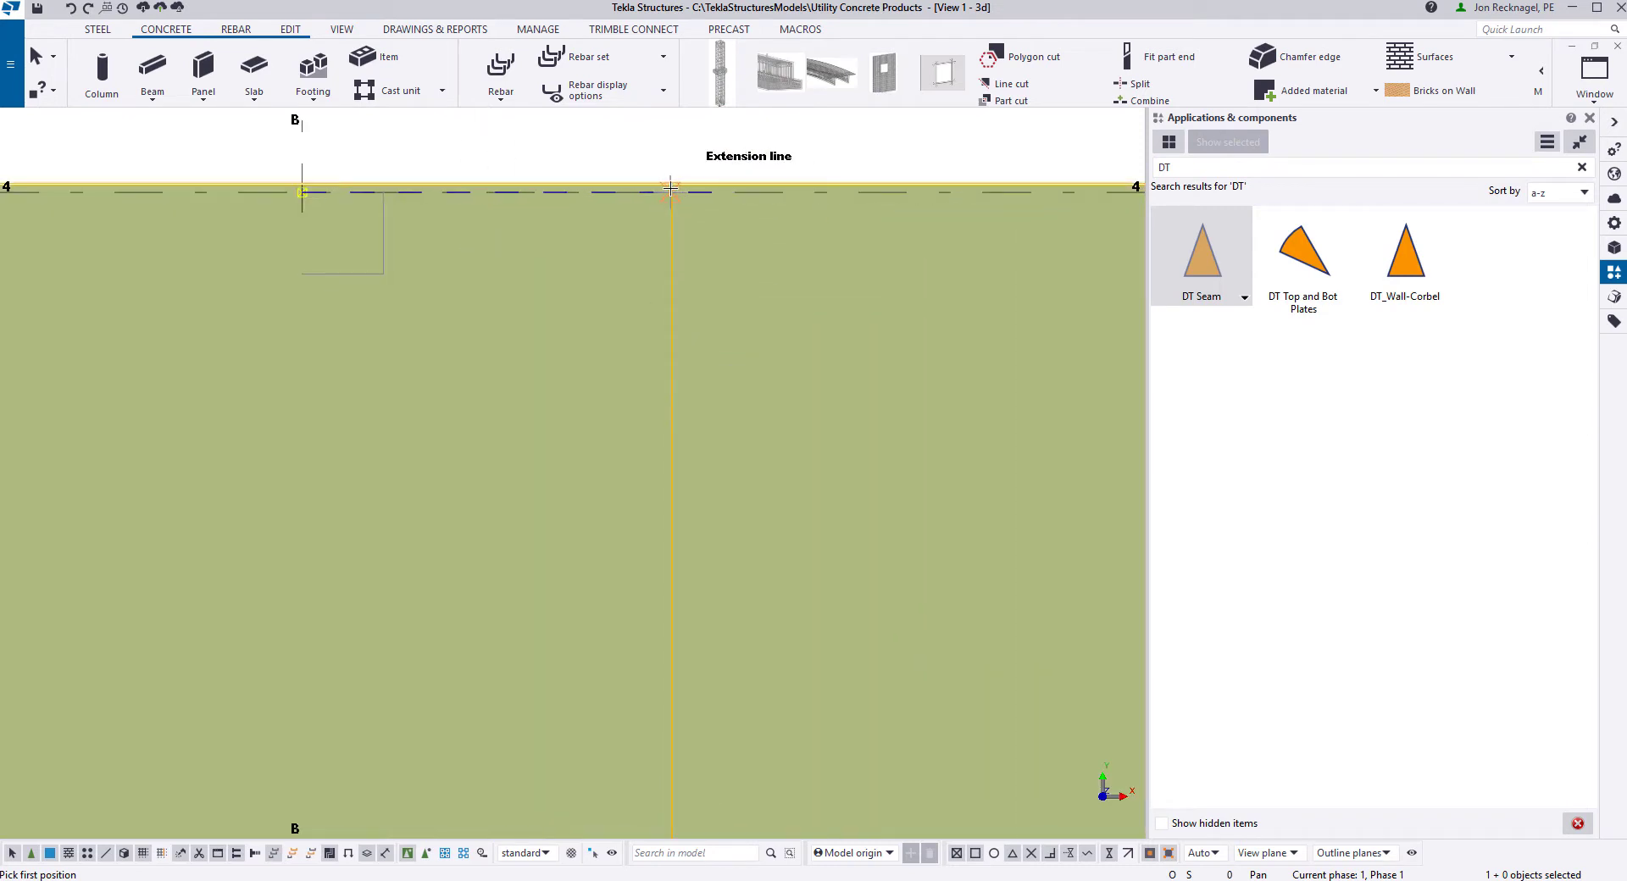
pyautogui.click(670, 199)
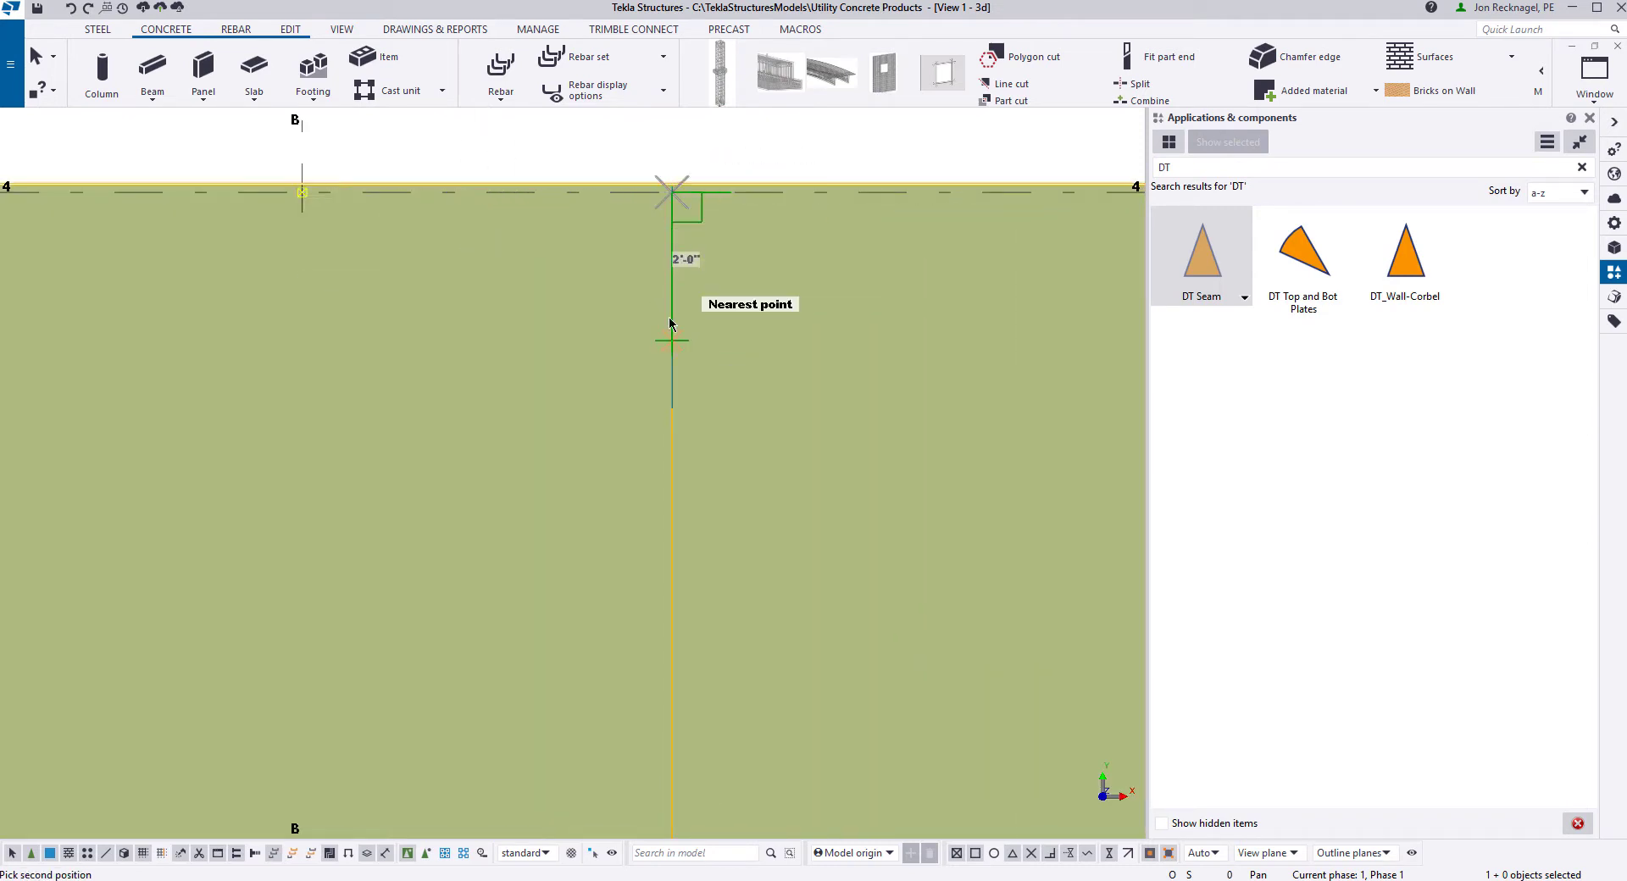
pyautogui.click(672, 334)
pyautogui.rightClick(756, 348)
pyautogui.click(757, 348)
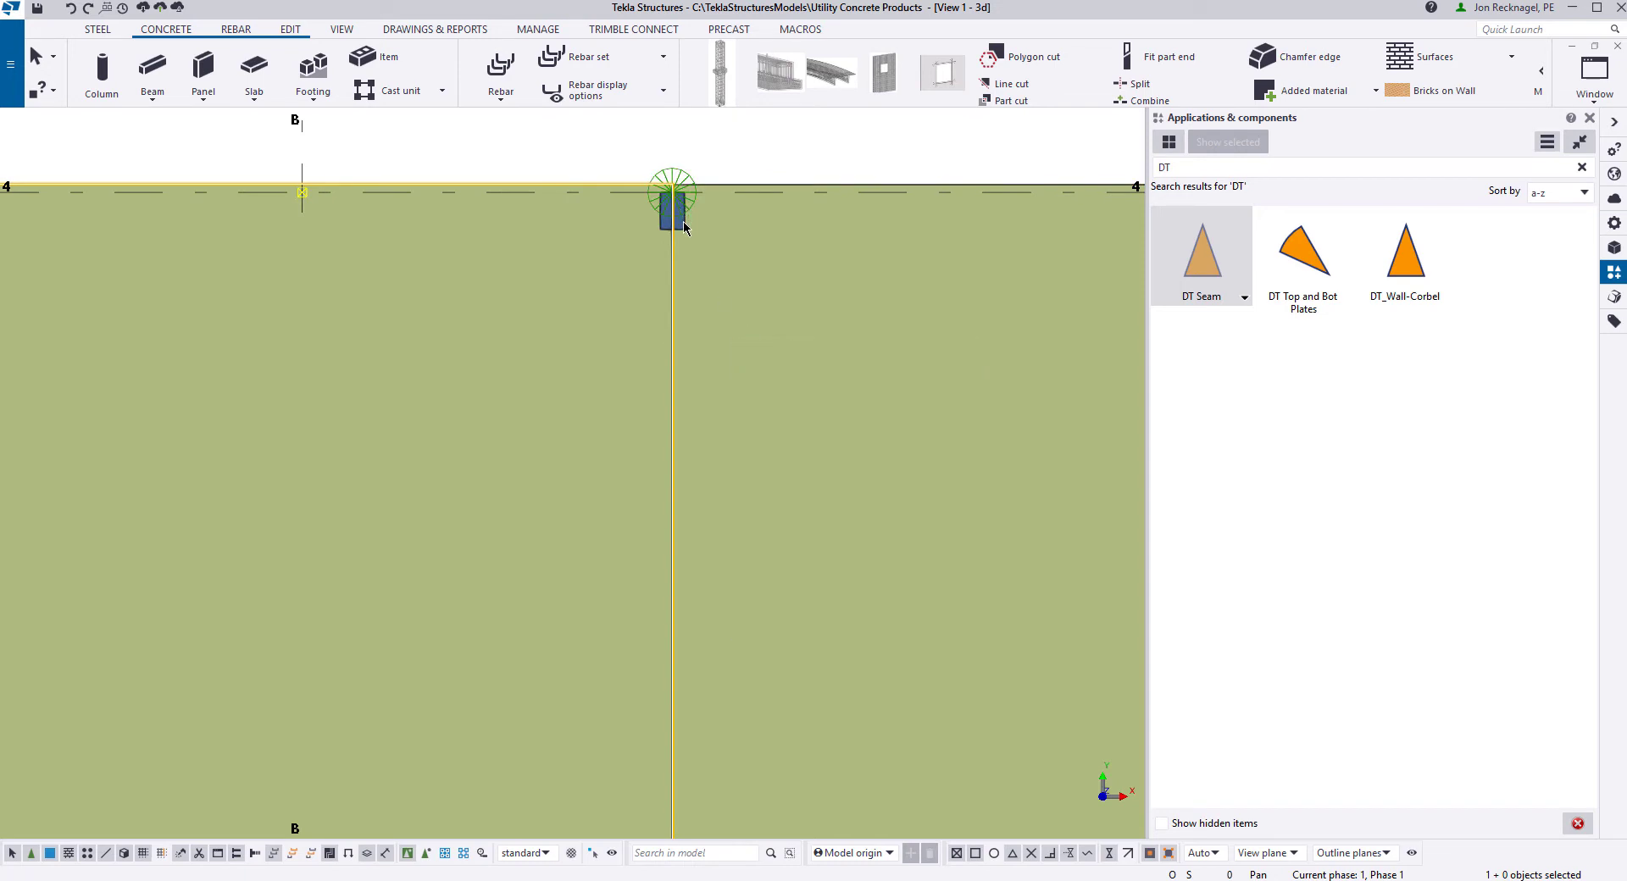
# Step: Move the seam component linearly by -10" in Y, with zero offset in X and Z
pyautogui.rightClick(683, 227)
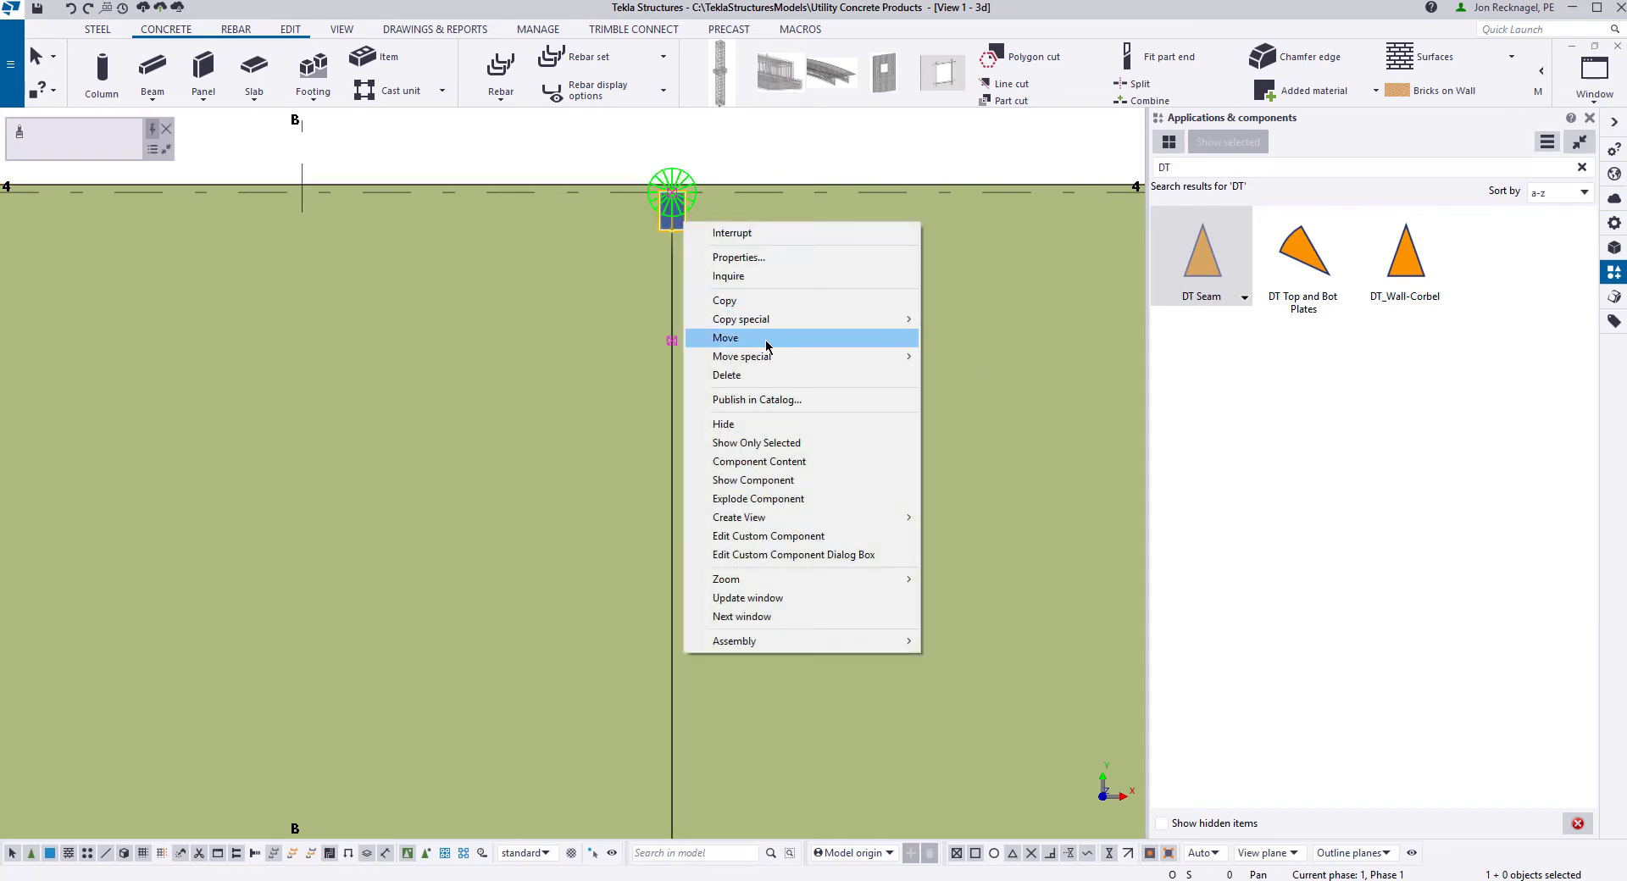
pyautogui.moveTo(770, 356)
pyautogui.click(952, 356)
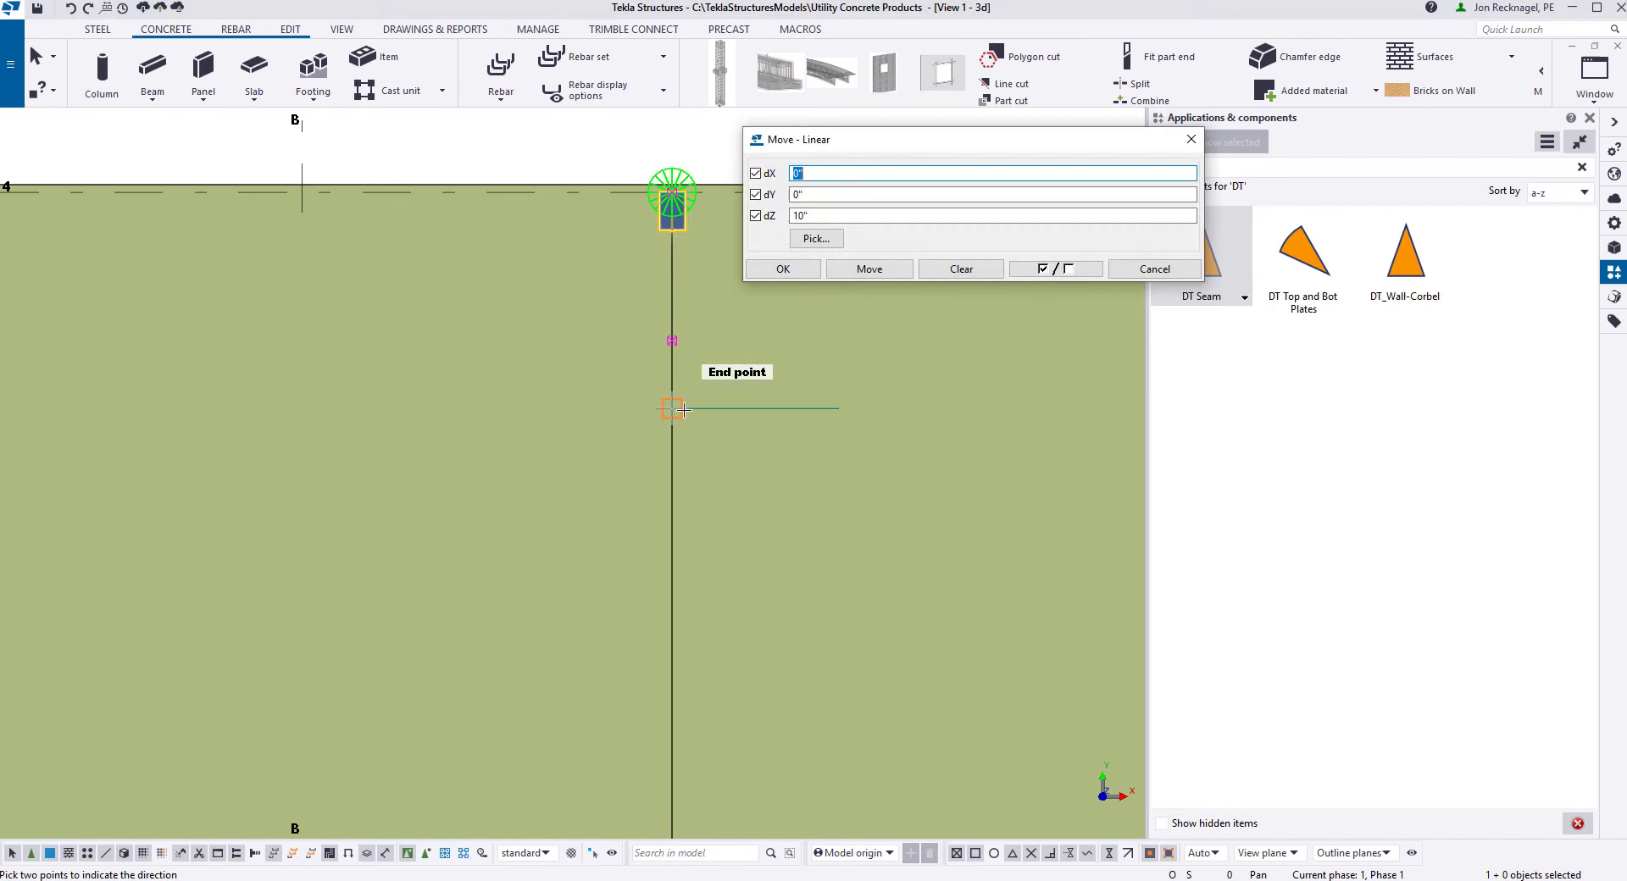
pyautogui.scroll(-2, 684, 410)
pyautogui.moveTo(669, 379); pyautogui.dragTo(492, 376, button='middle')
pyautogui.click(974, 268)
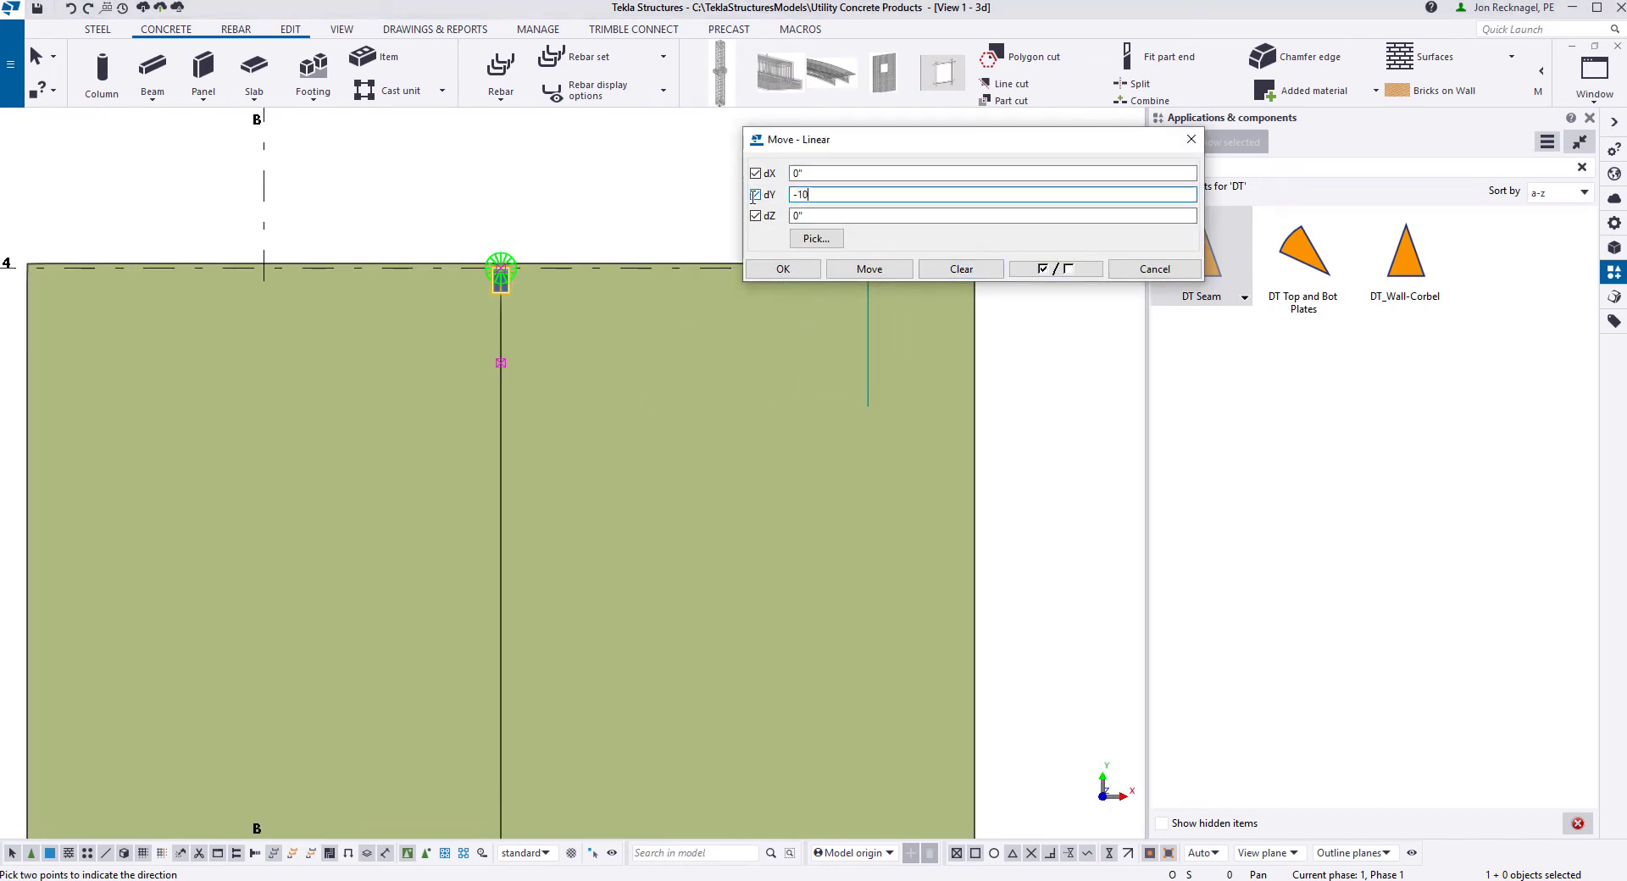
pyautogui.click(870, 269)
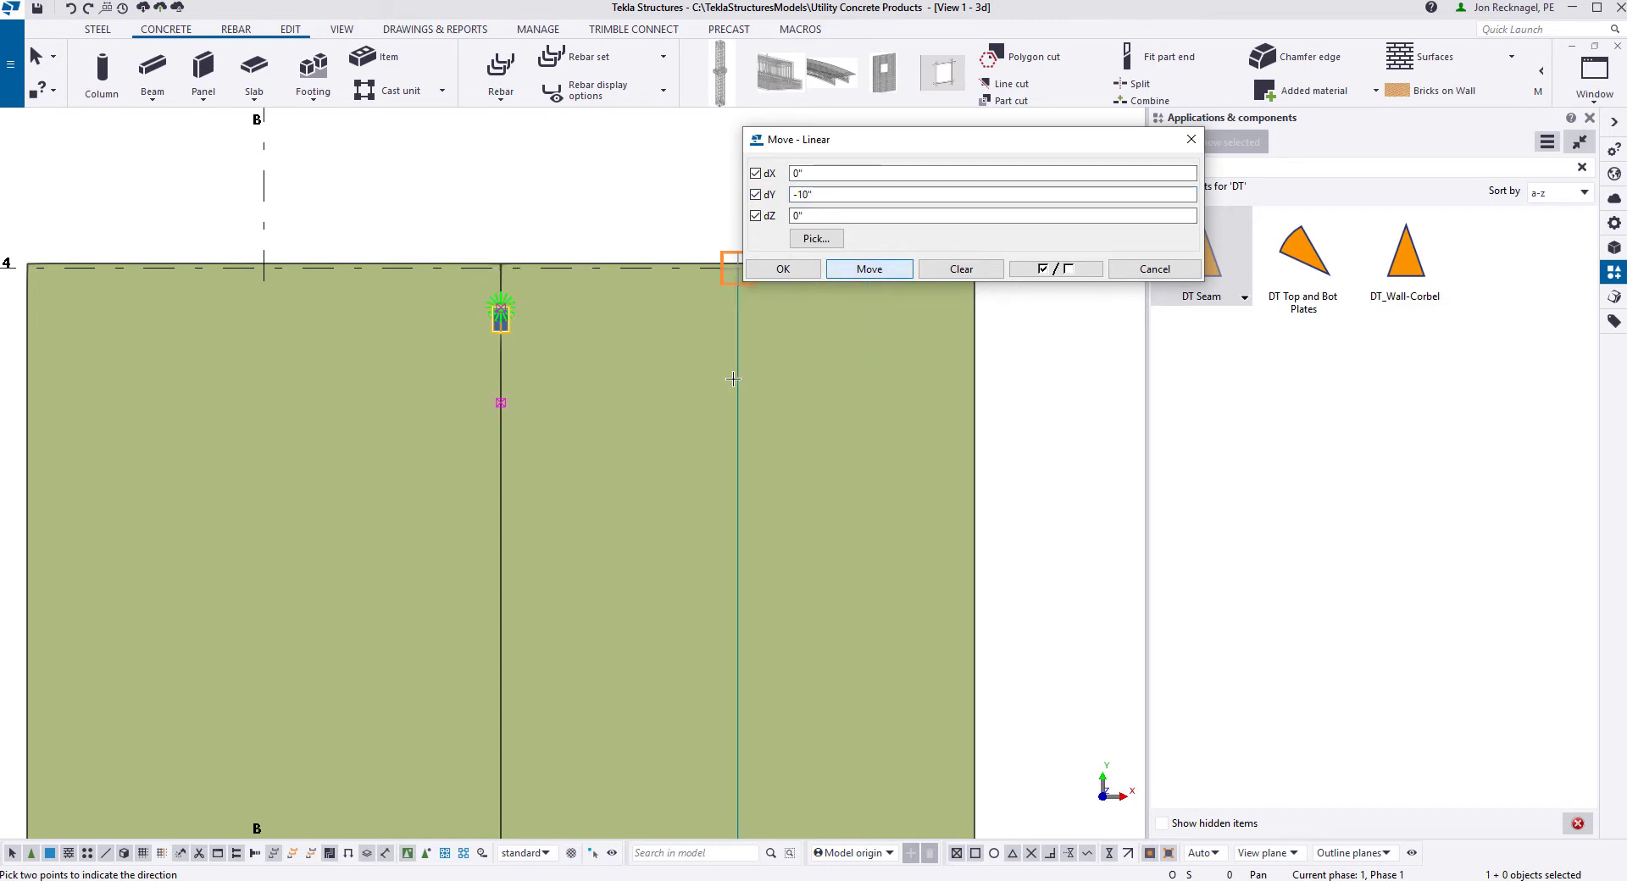
pyautogui.scroll(-2, 675, 334)
pyautogui.rightClick(547, 243)
pyautogui.click(569, 250)
# Step: Copy the seam component linearly along the joint, making 29 copies at a dY spacing of -2'-0"
pyautogui.rightClick(555, 205)
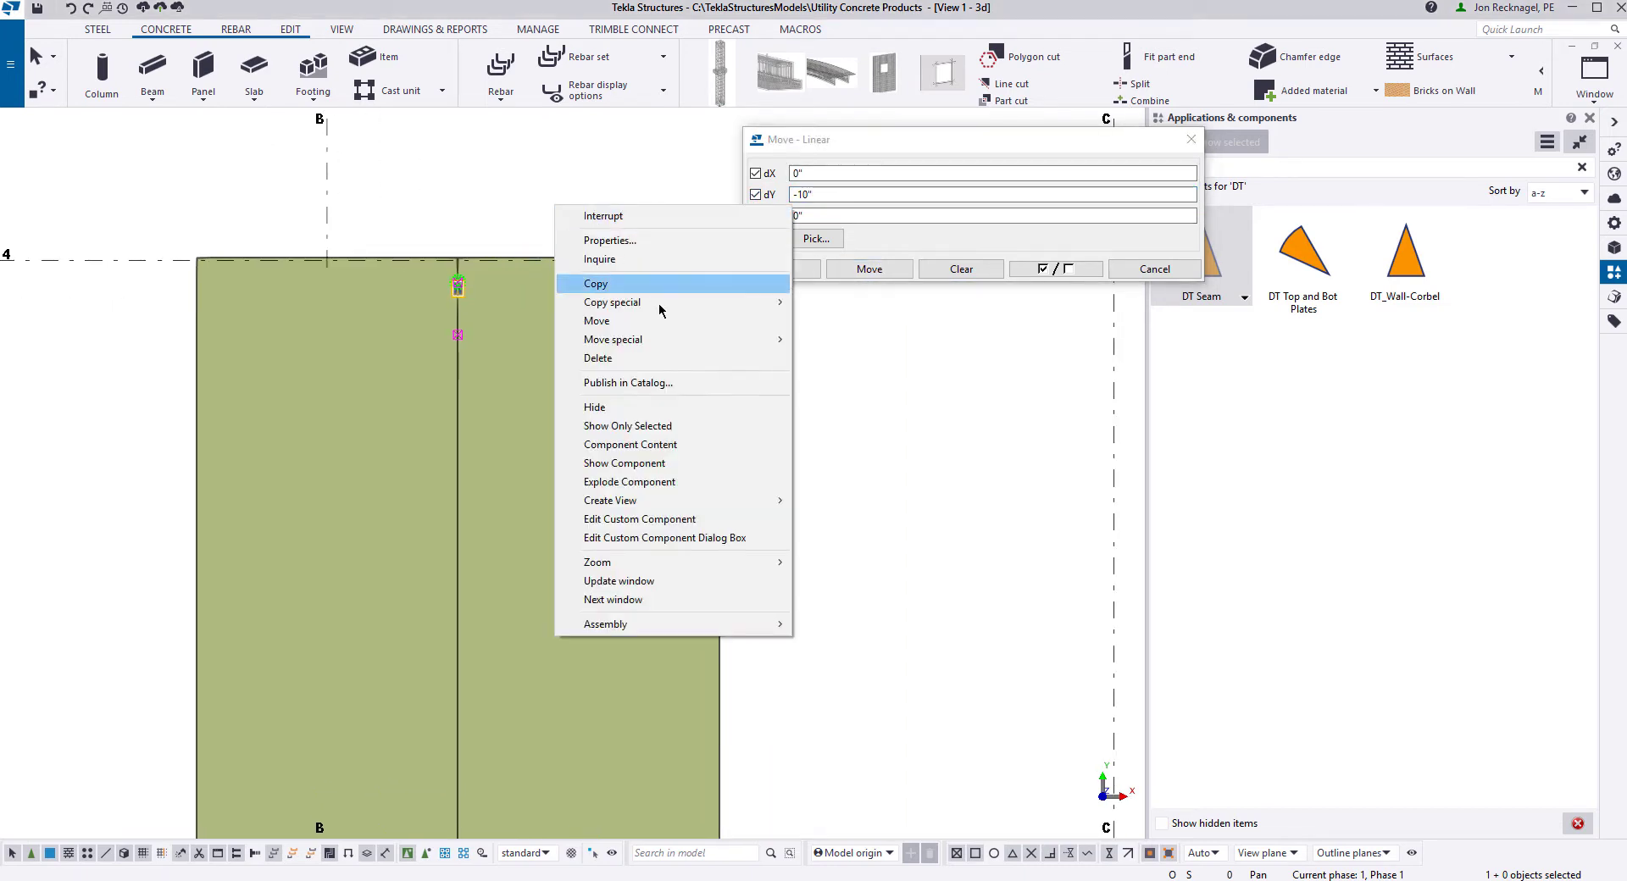
pyautogui.moveTo(676, 306)
pyautogui.click(824, 303)
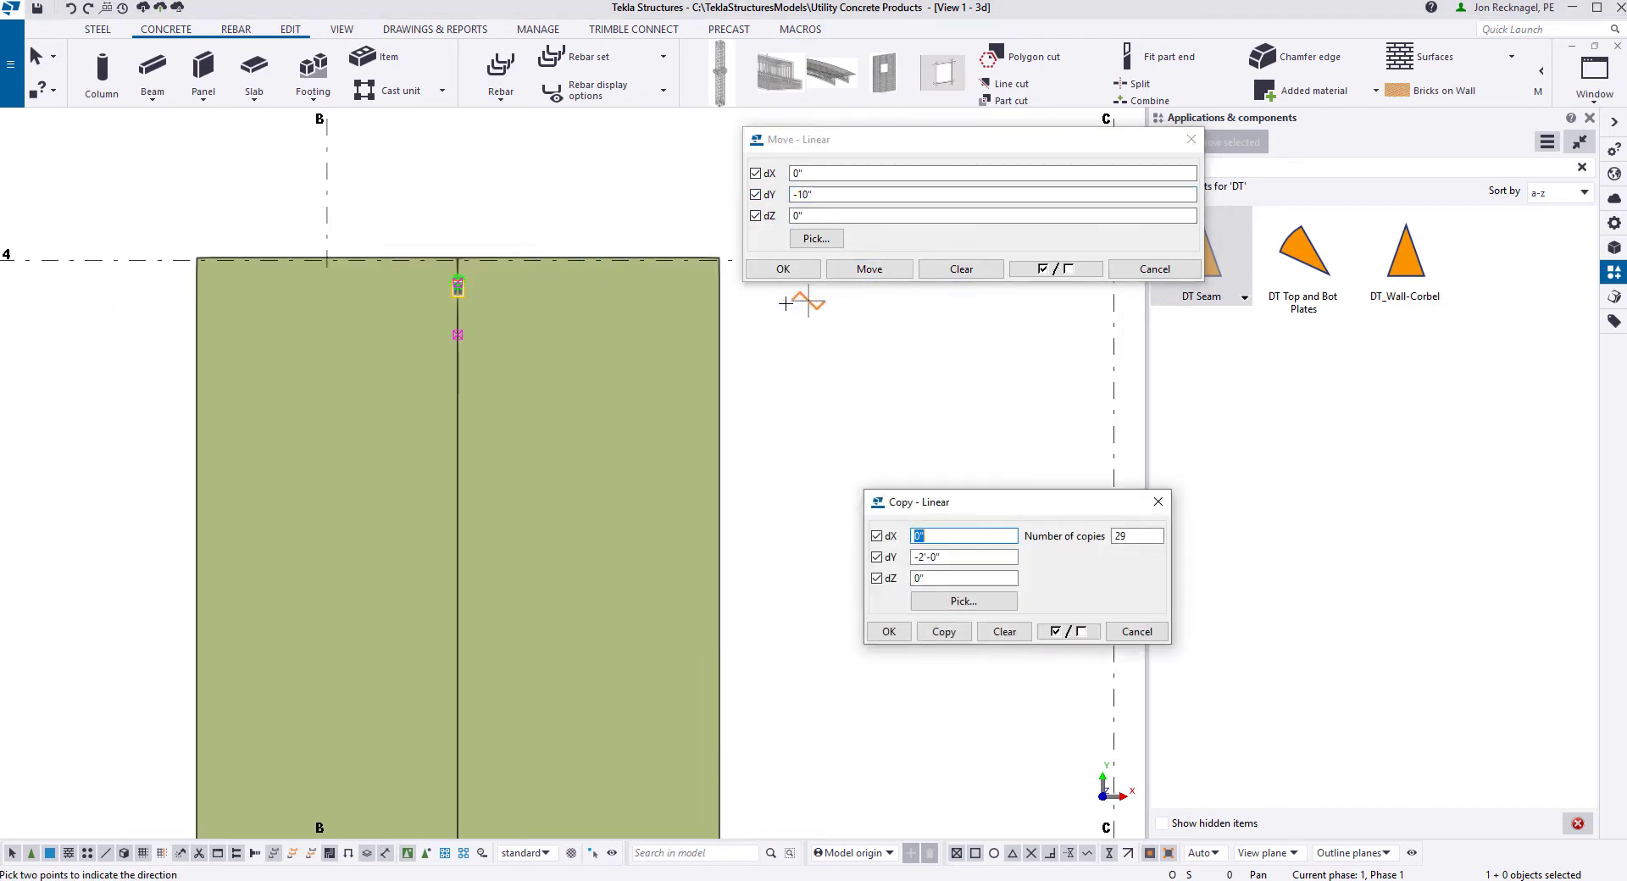
pyautogui.click(943, 630)
pyautogui.scroll(-5, 582, 544)
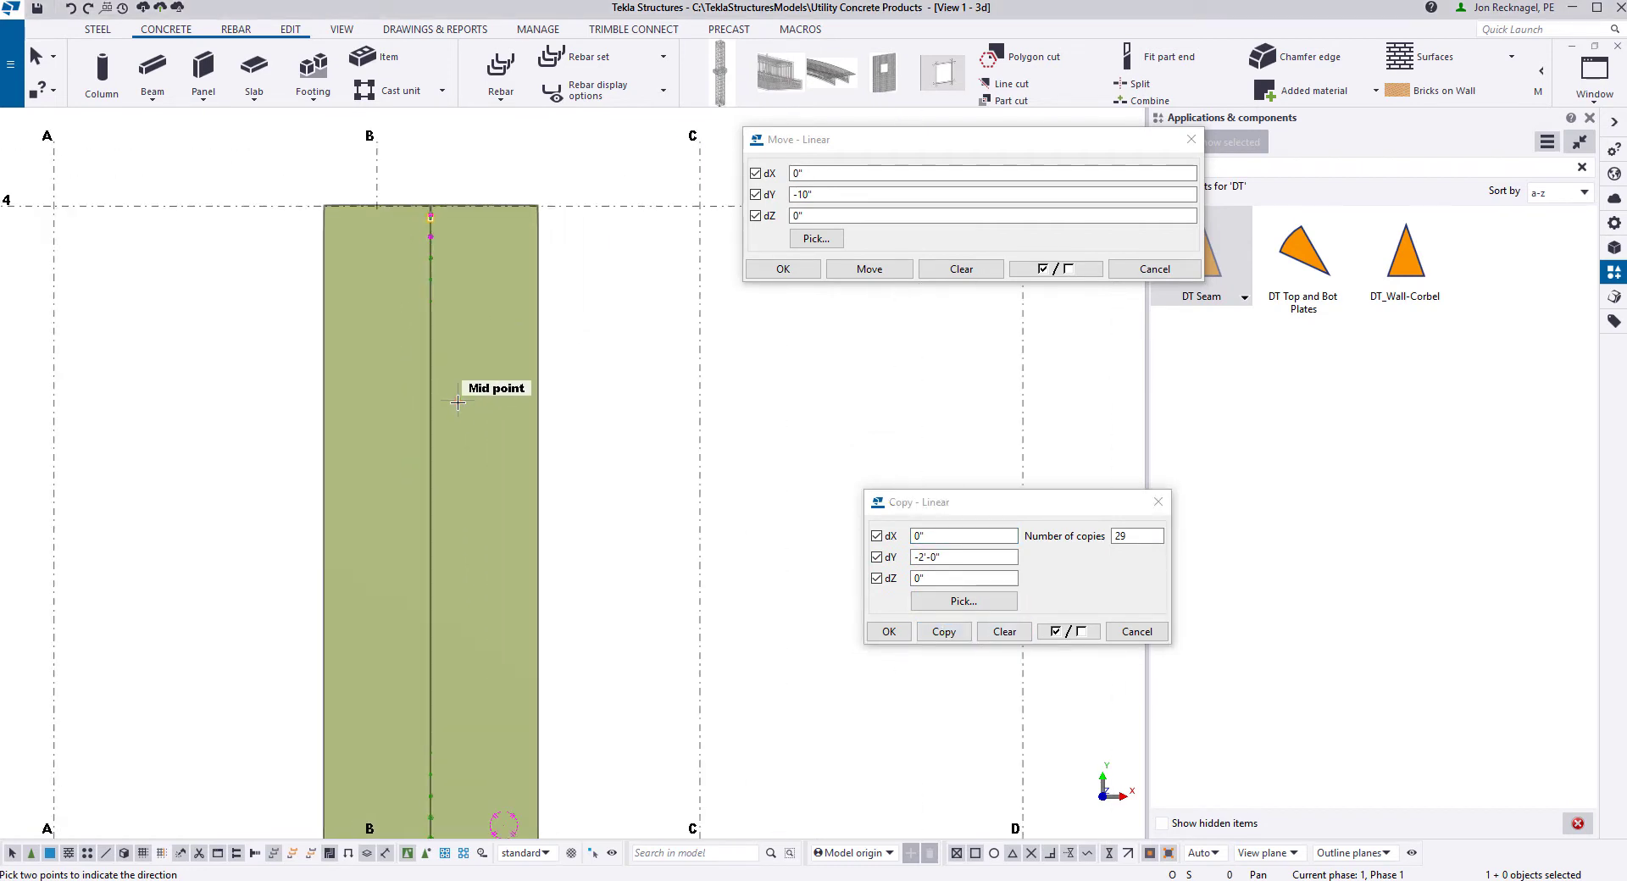
pyautogui.scroll(1, 456, 515)
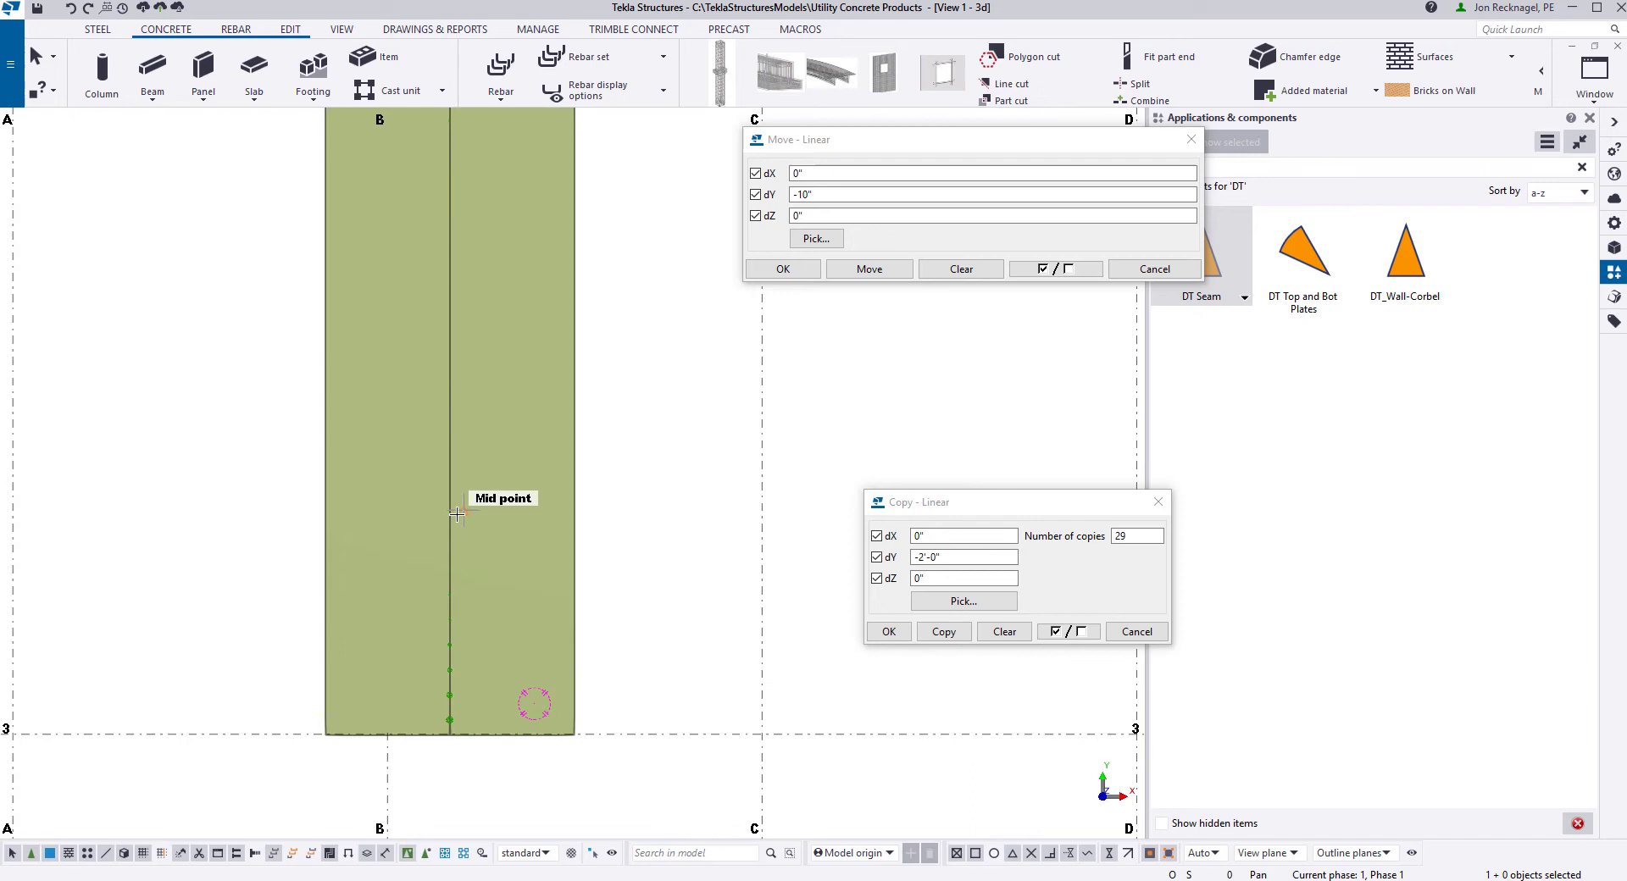
pyautogui.rightClick(460, 494)
pyautogui.click(486, 504)
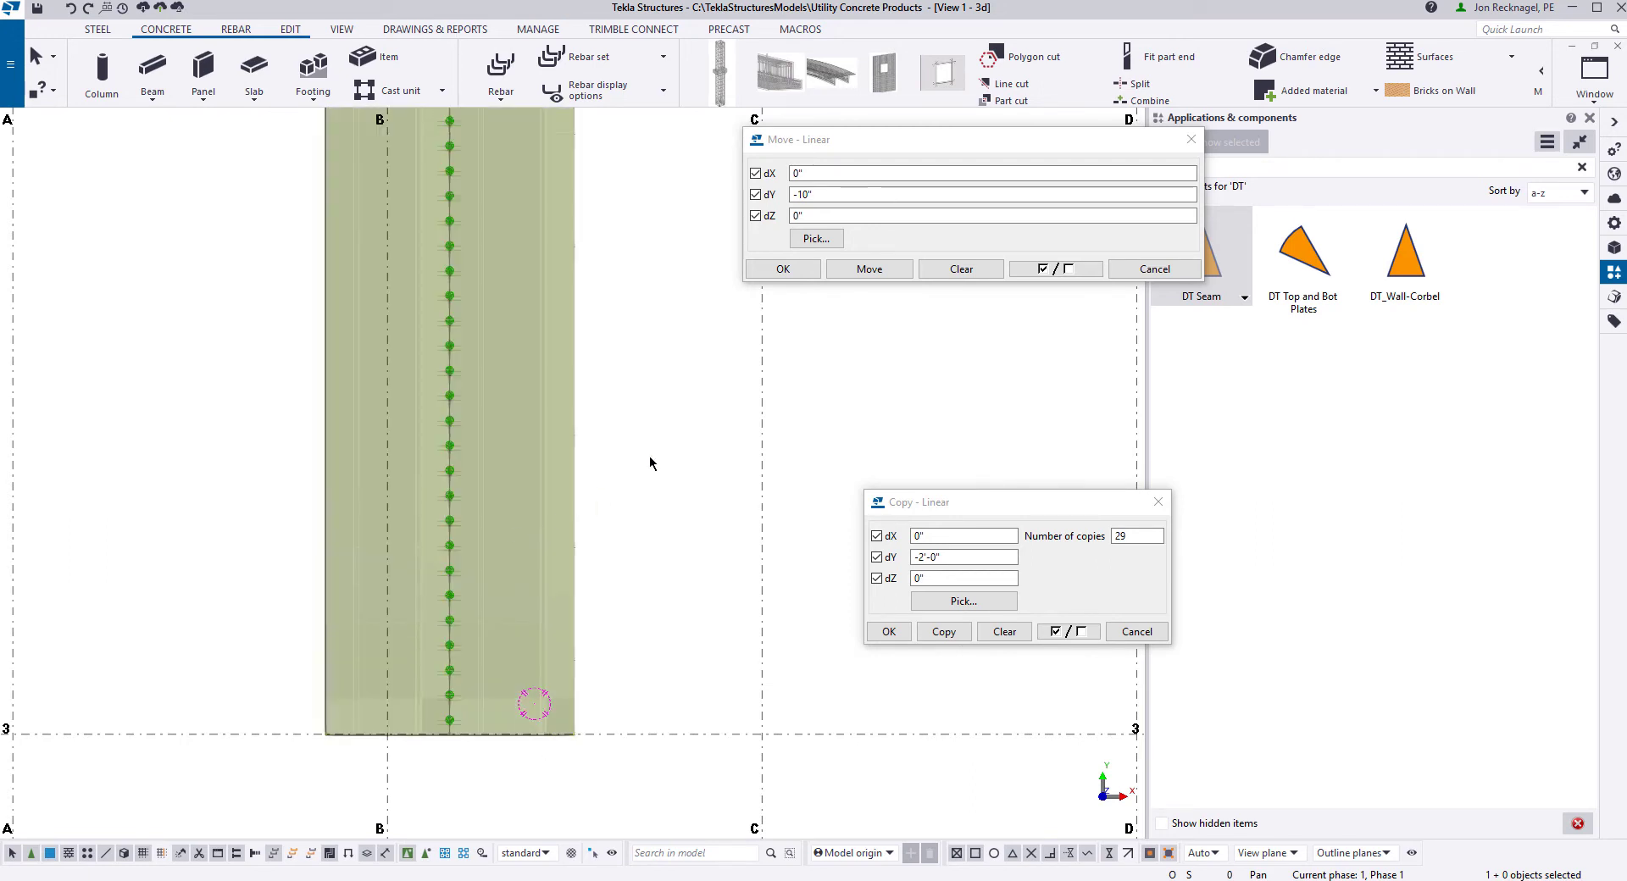
# Step: Redraw the view, check the copied seam plates, and close the linear copy and move dialogs
pyautogui.rightClick(650, 457)
pyautogui.click(726, 553)
pyautogui.scroll(5, 452, 526)
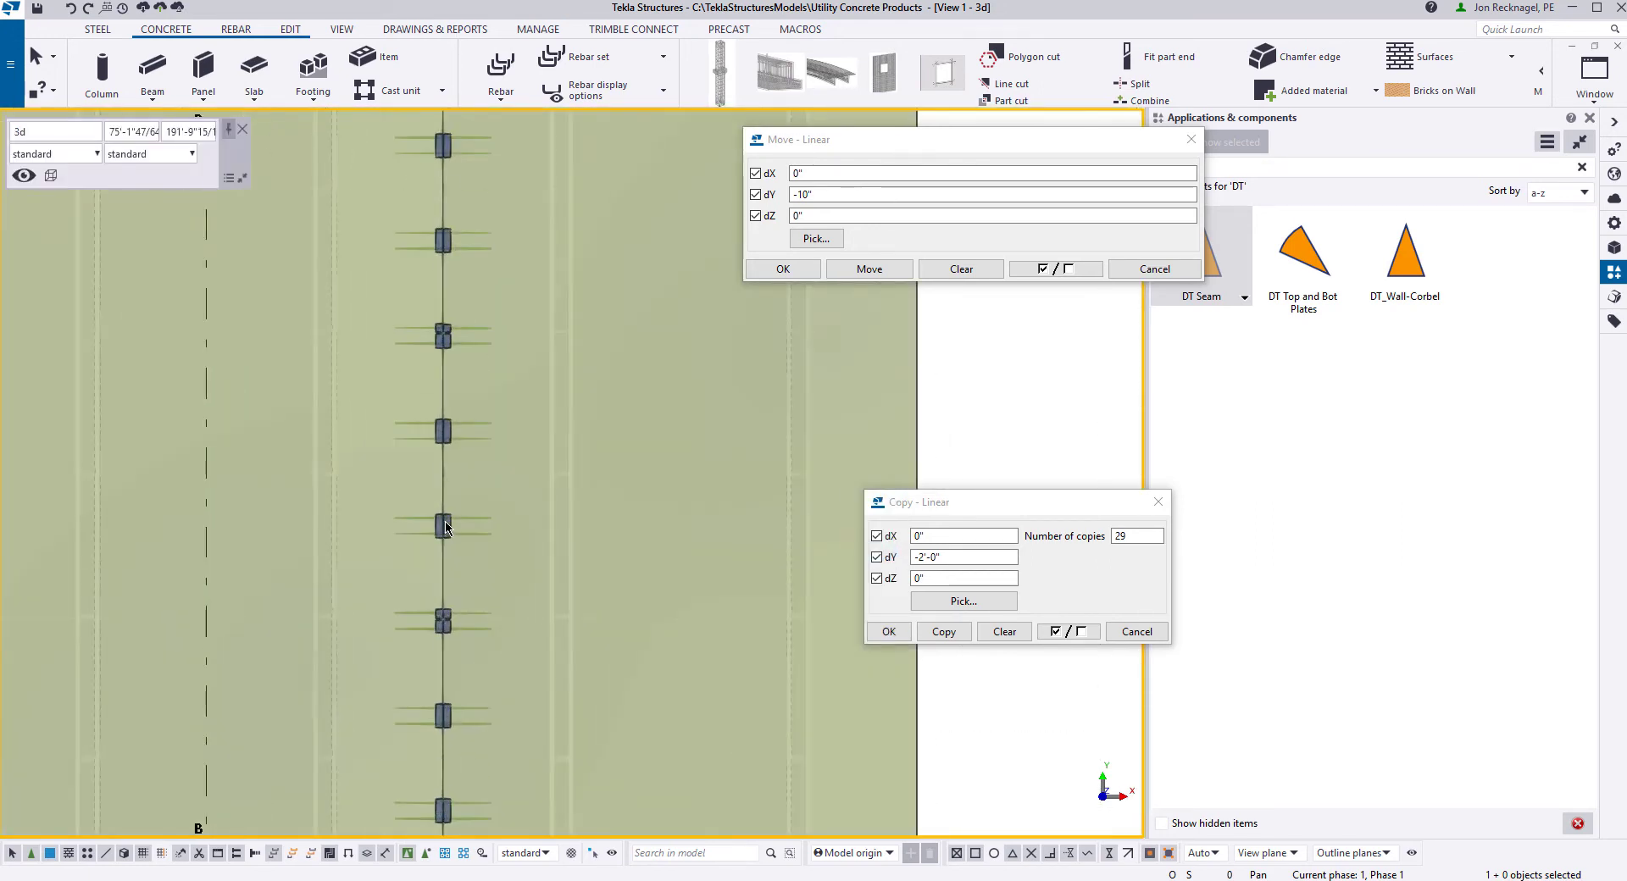
pyautogui.scroll(-5, 500, 485)
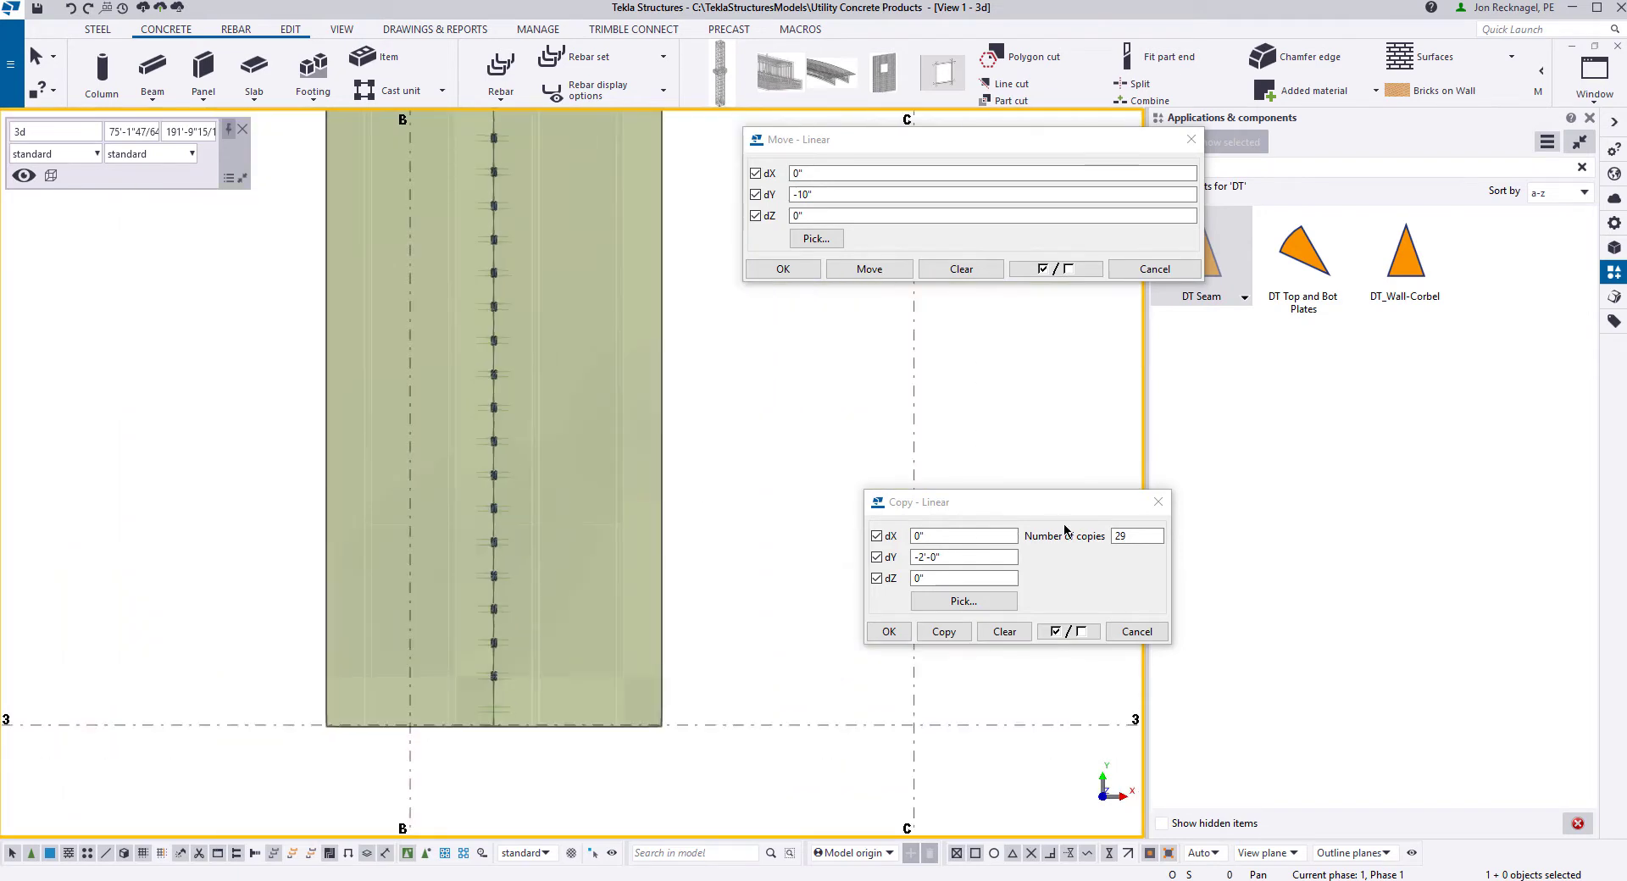
pyautogui.click(1158, 503)
pyautogui.click(1191, 139)
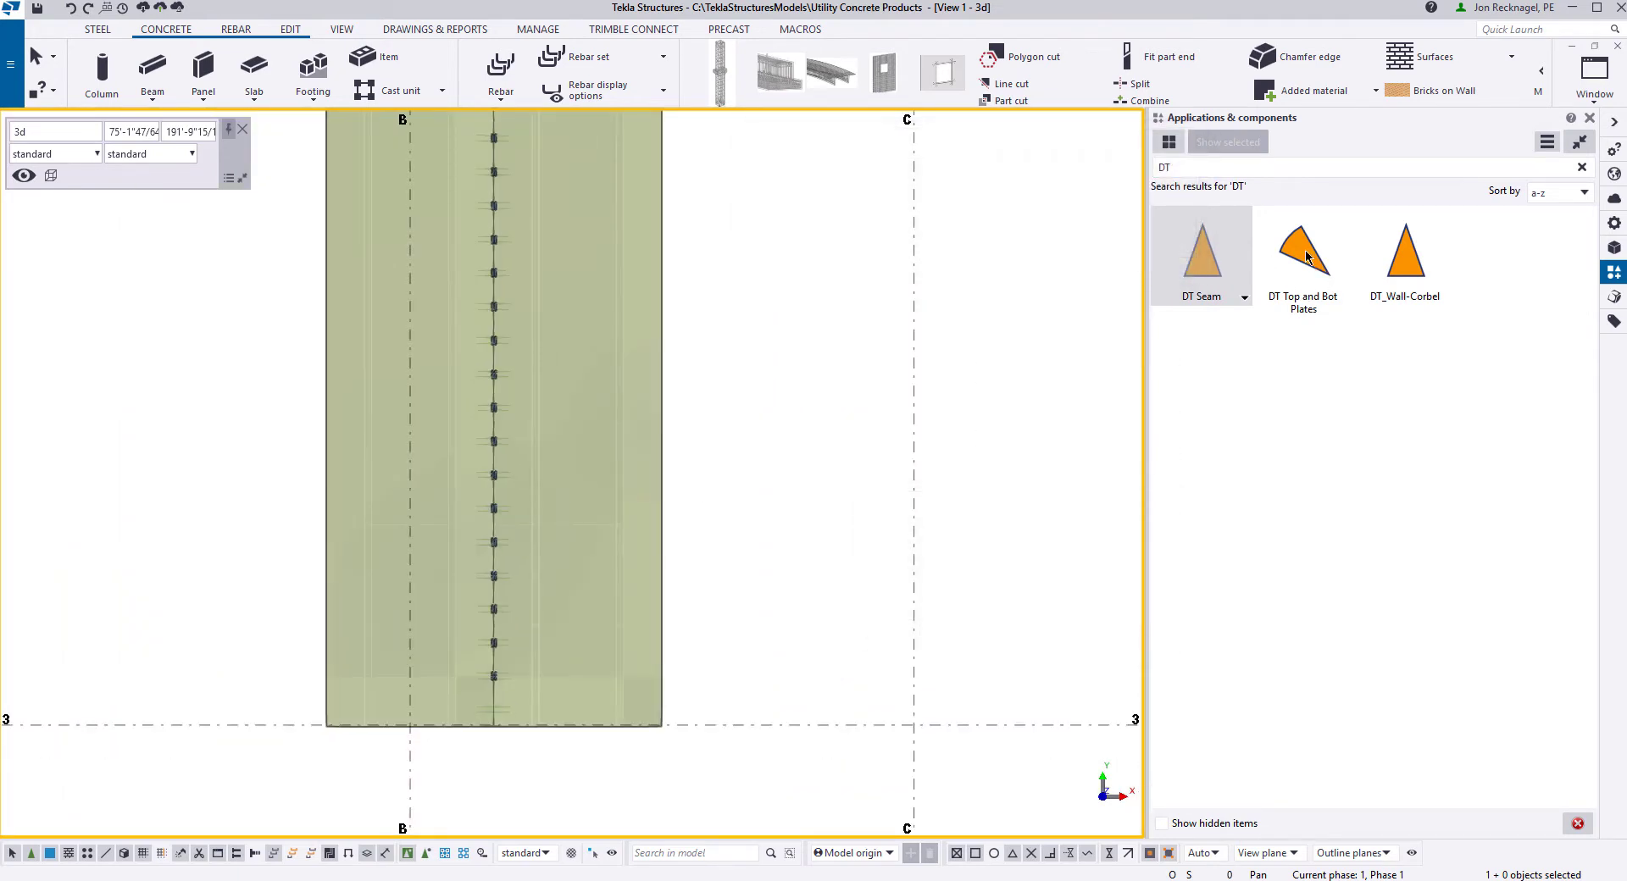
# Step: Add the DT Top and Bot Plates component to both double tees and inspect the embedded plates in 3D
pyautogui.click(1297, 263)
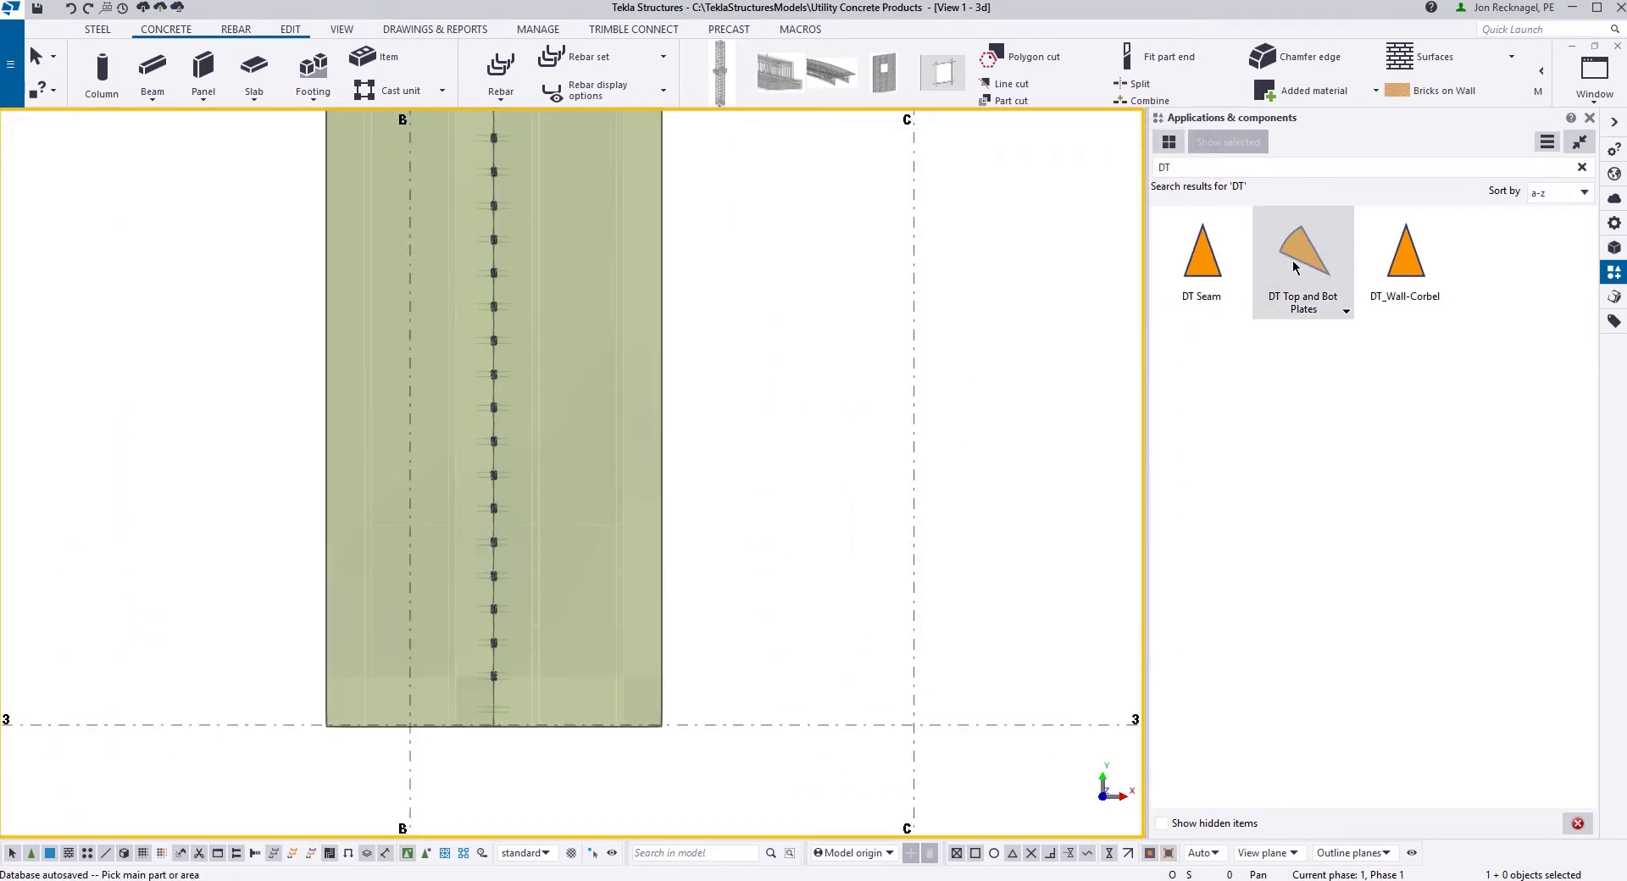
pyautogui.scroll(3, 381, 709)
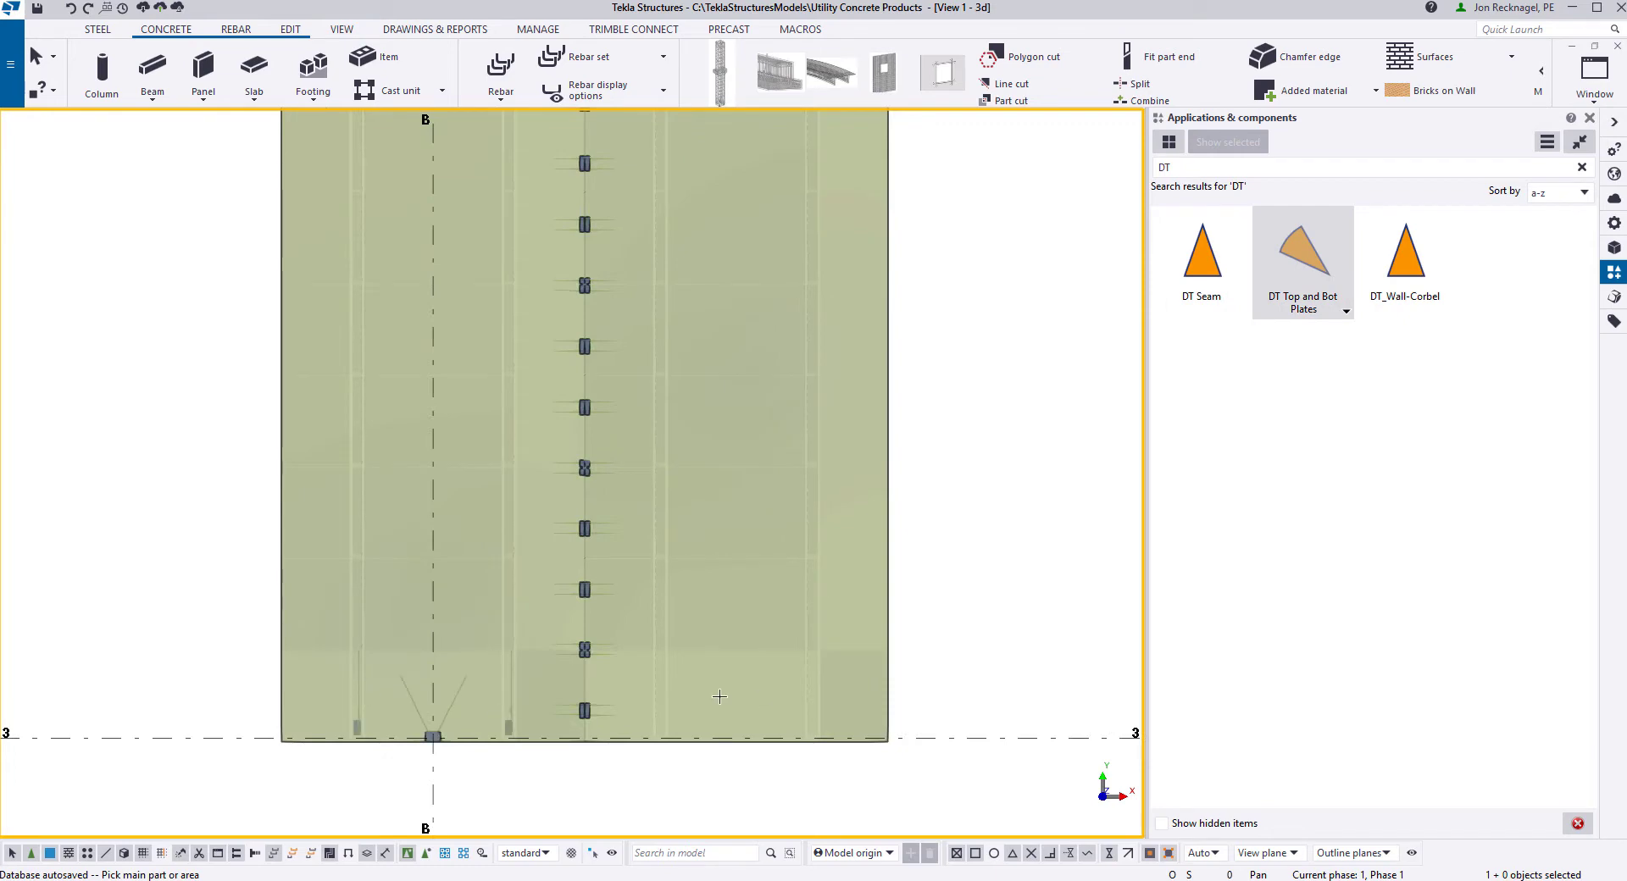
pyautogui.rightClick(785, 654)
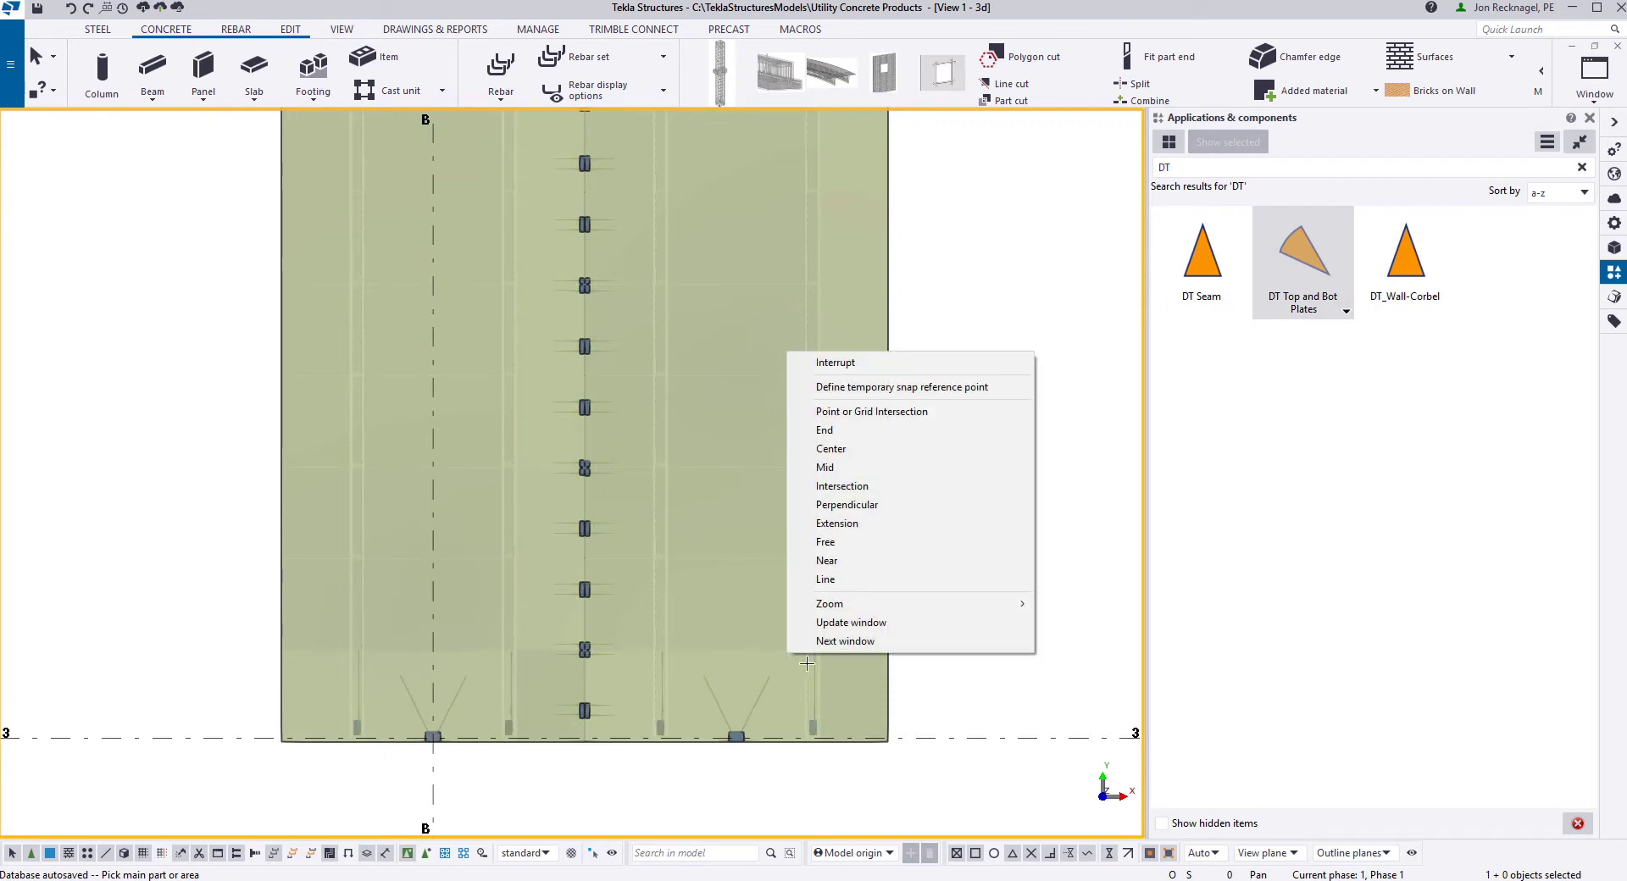
pyautogui.click(818, 359)
pyautogui.scroll(-2, 748, 700)
pyautogui.keyDown('ctrl'); pyautogui.moveTo(745, 695); pyautogui.dragTo(807, 502, button='middle'); pyautogui.keyUp('ctrl')
pyautogui.scroll(6, 731, 693)
pyautogui.moveTo(752, 698); pyautogui.dragTo(741, 544, button='middle')
pyautogui.scroll(-5, 733, 534)
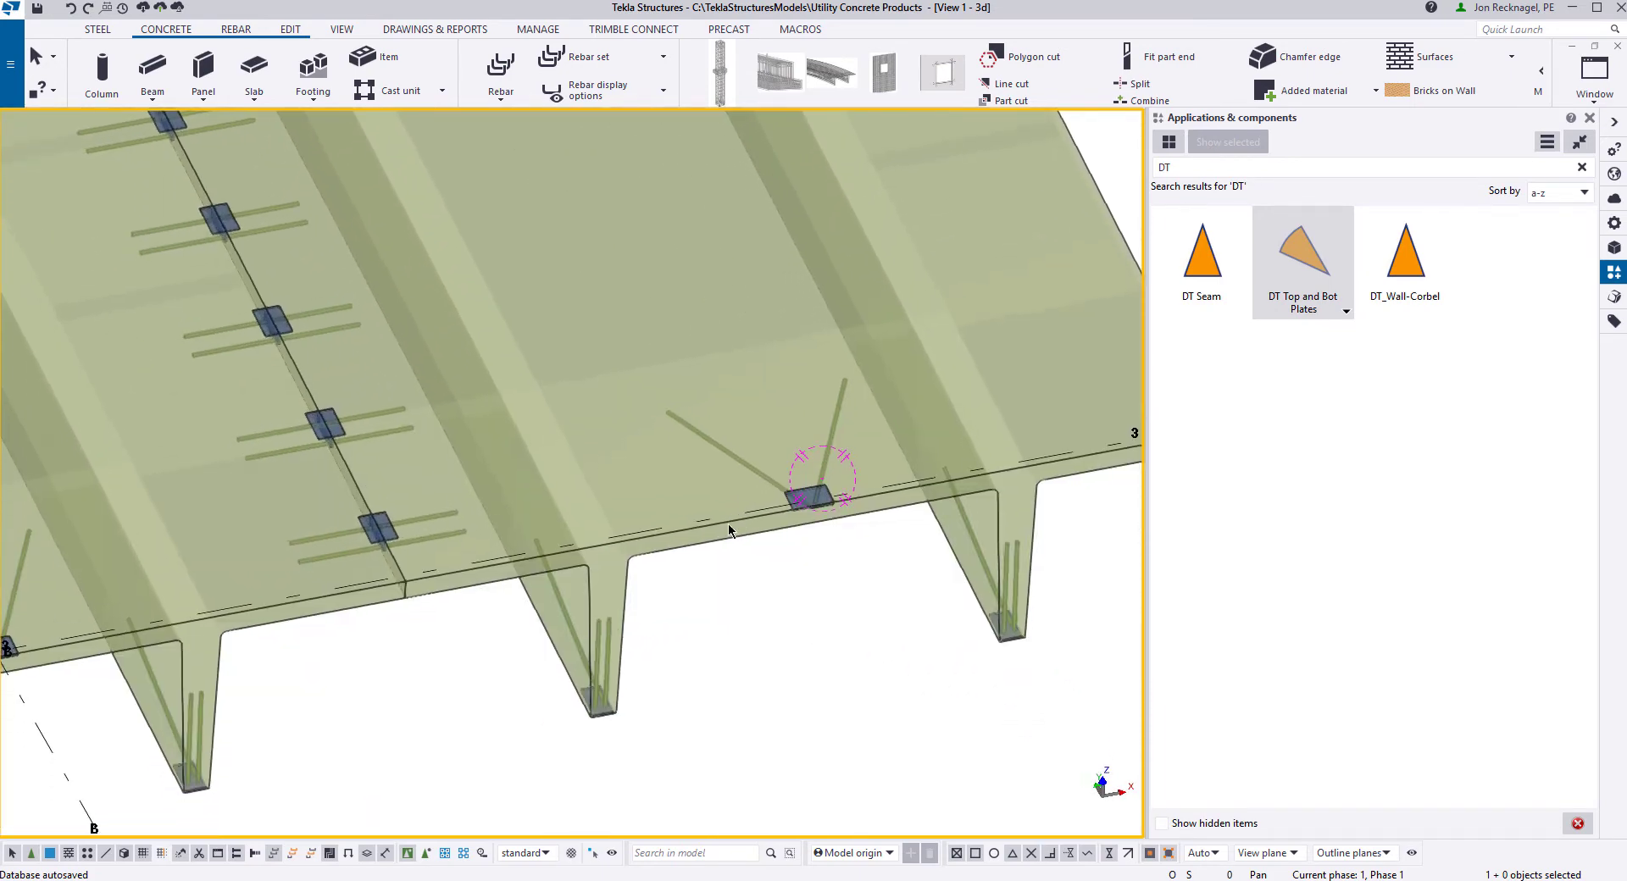
pyautogui.moveTo(625, 510); pyautogui.dragTo(640, 582, button='middle')
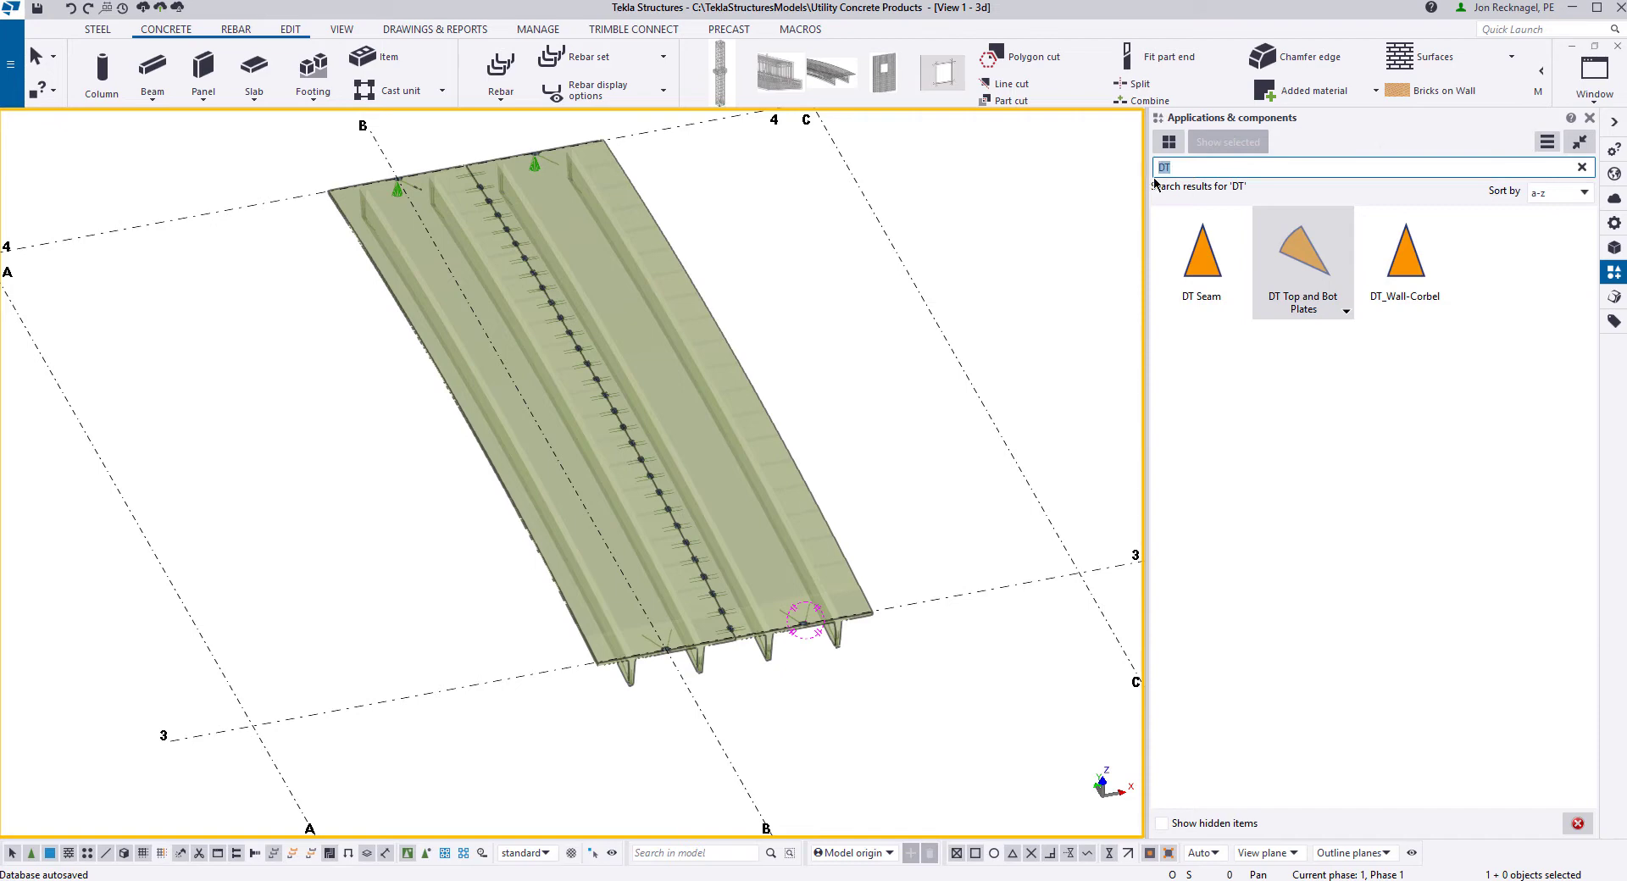
# Step: Search the component catalog for "lift" and apply Lifting Anchor (80) to both double tees
pyautogui.write('lift')
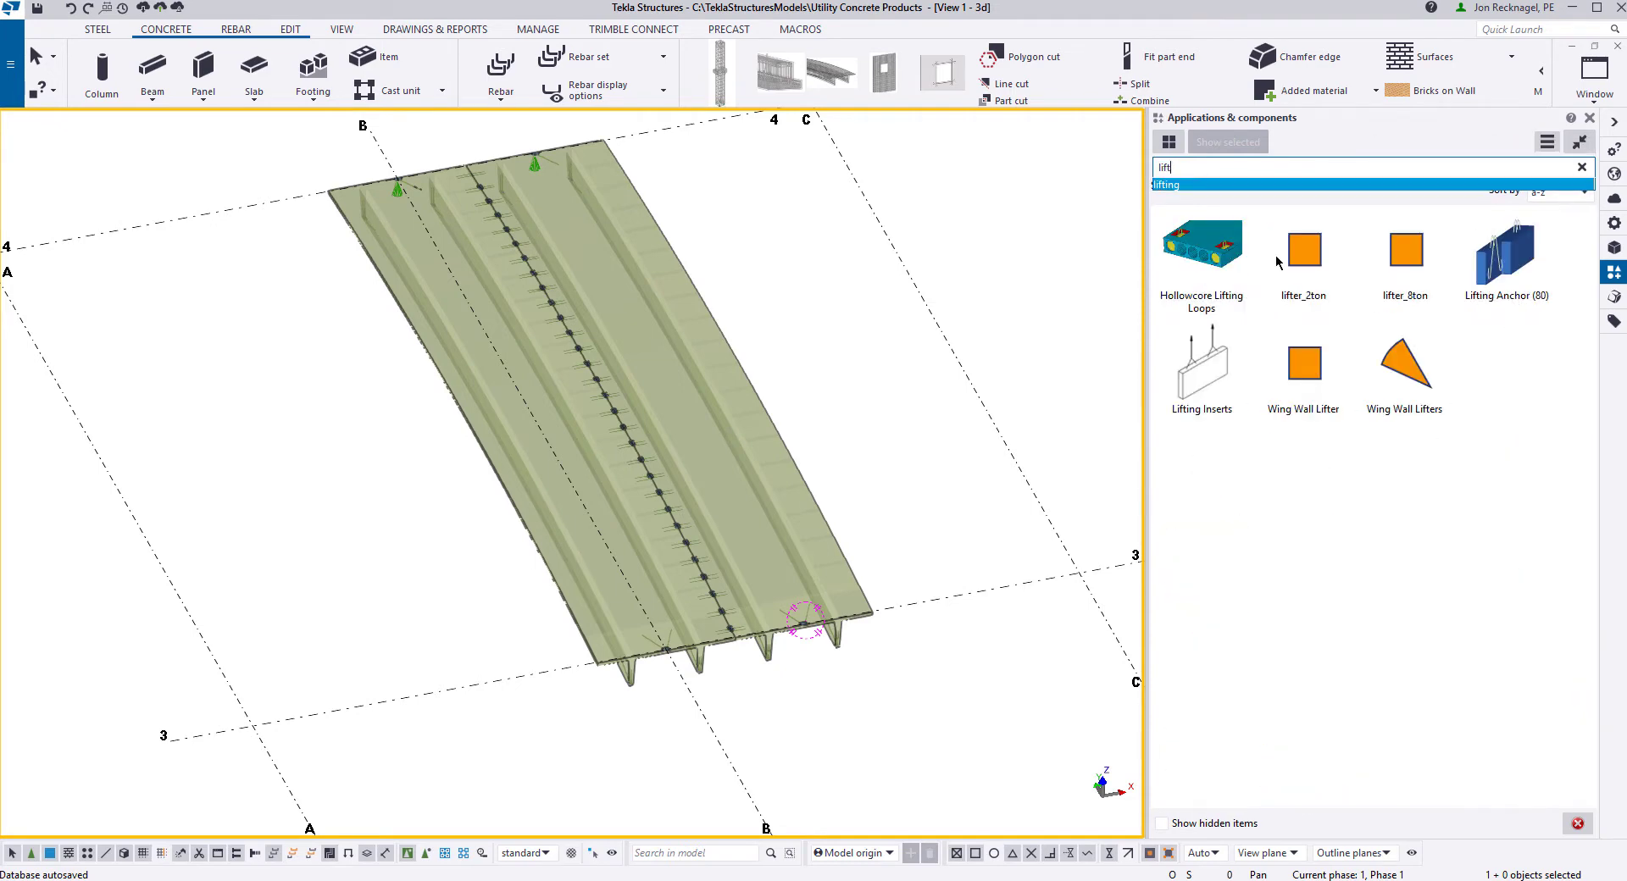
pyautogui.click(766, 493)
pyautogui.click(607, 612)
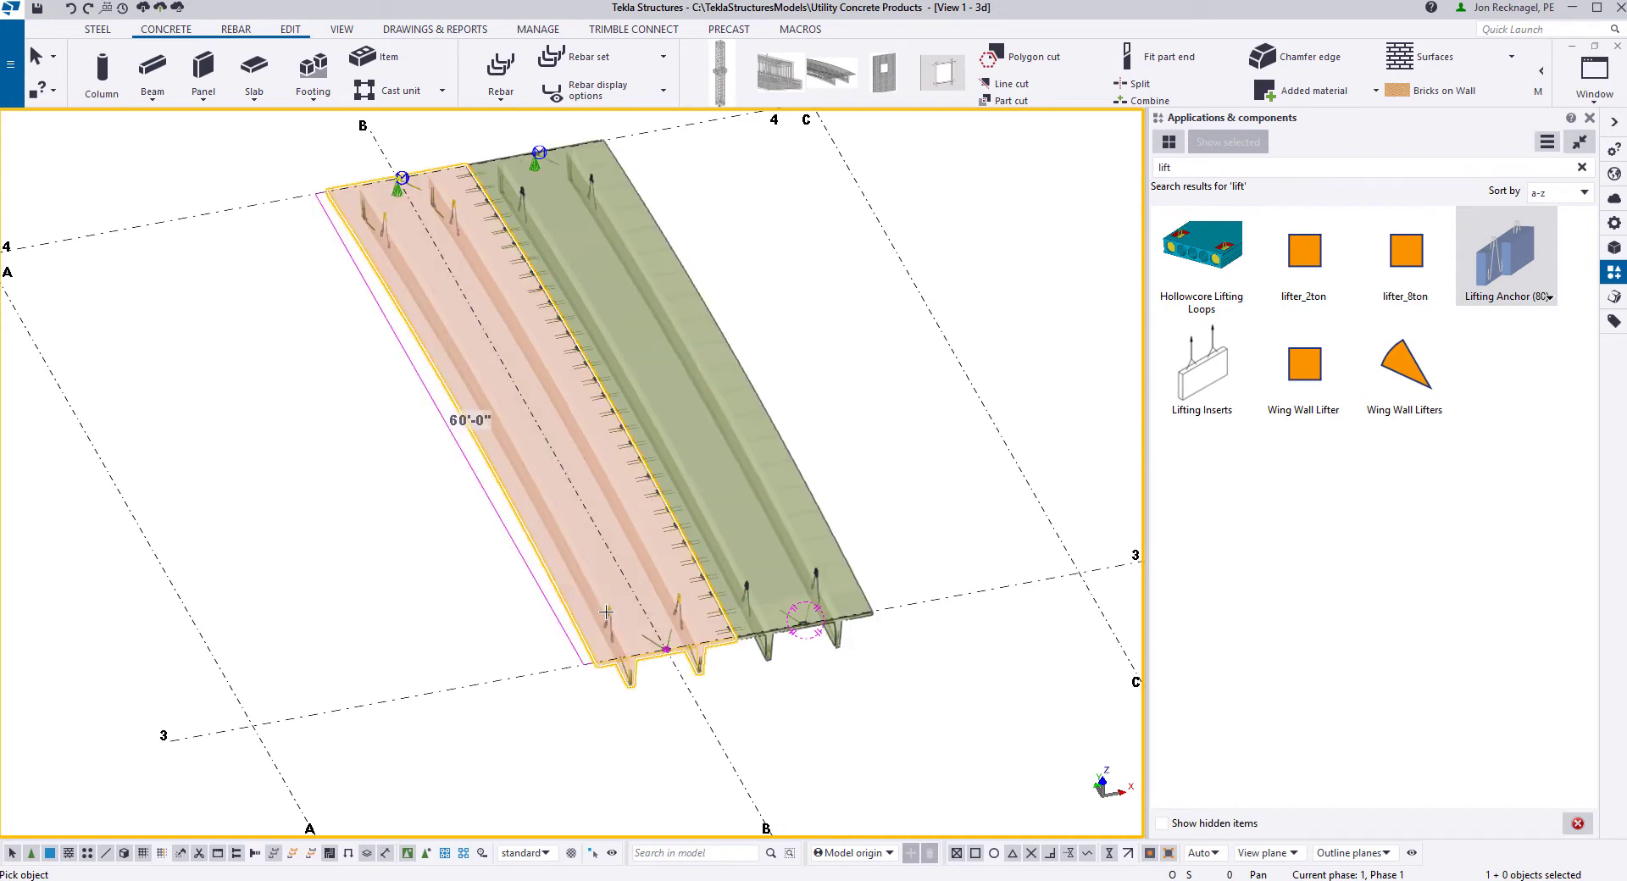
pyautogui.scroll(3, 653, 619)
pyautogui.scroll(2, 571, 629)
pyautogui.moveTo(545, 582); pyautogui.dragTo(611, 494, button='middle')
pyautogui.scroll(2, 612, 494)
pyautogui.rightClick(615, 491)
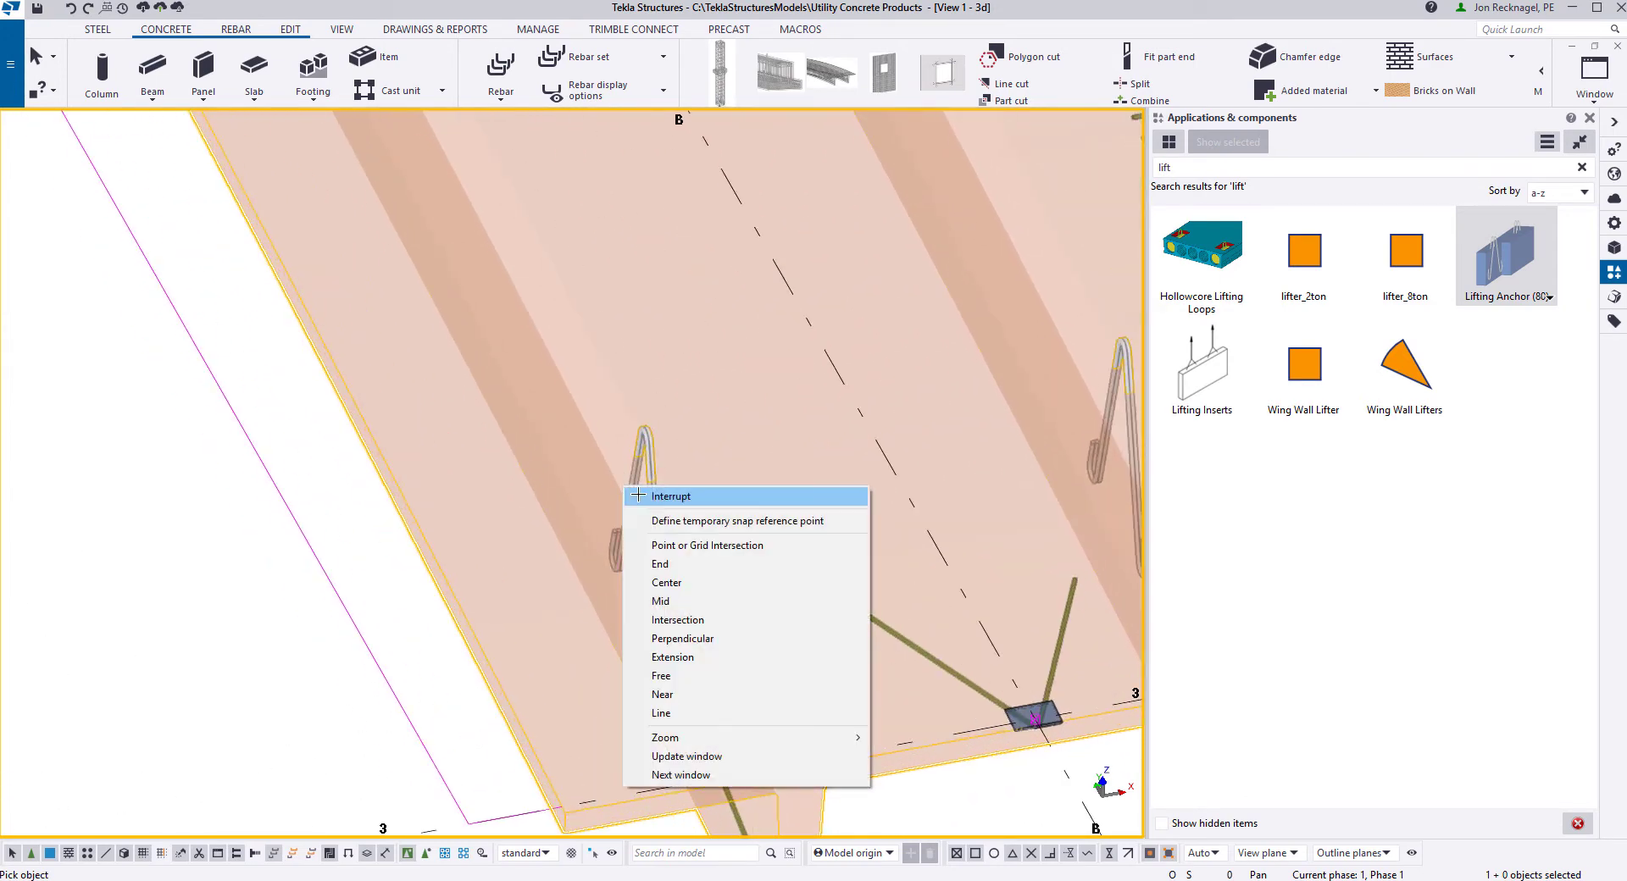
pyautogui.click(633, 497)
# Step: Set the cambering of both double tees to 0", starting with the one along grid line B
pyautogui.press('v')
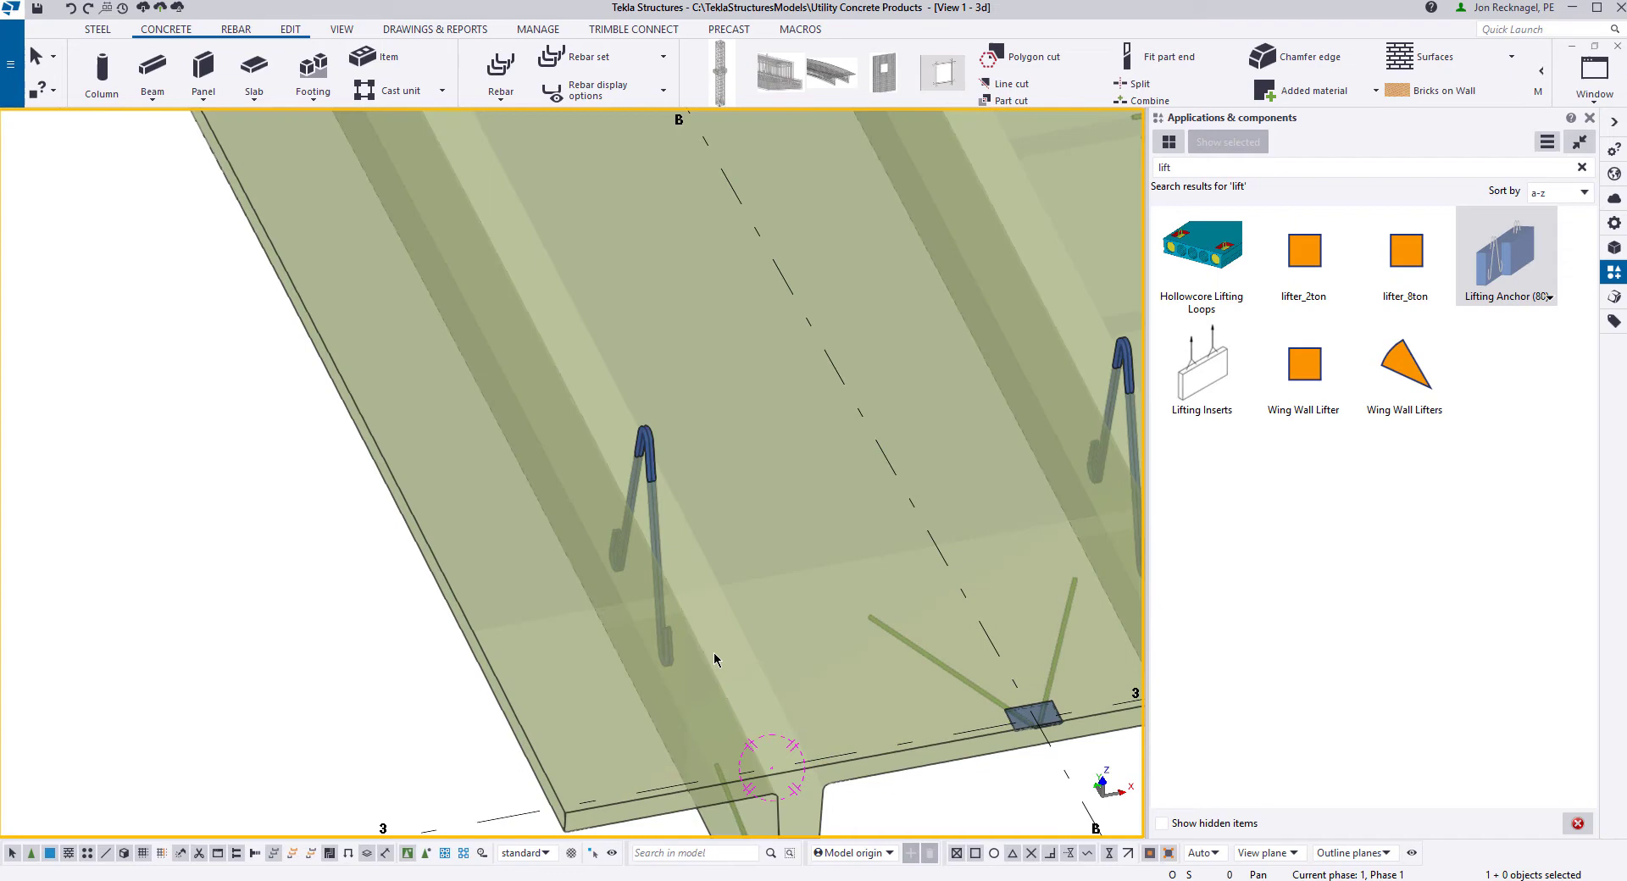
pyautogui.keyDown('ctrl'); pyautogui.moveTo(714, 654); pyautogui.dragTo(728, 545, button='middle'); pyautogui.keyUp('ctrl')
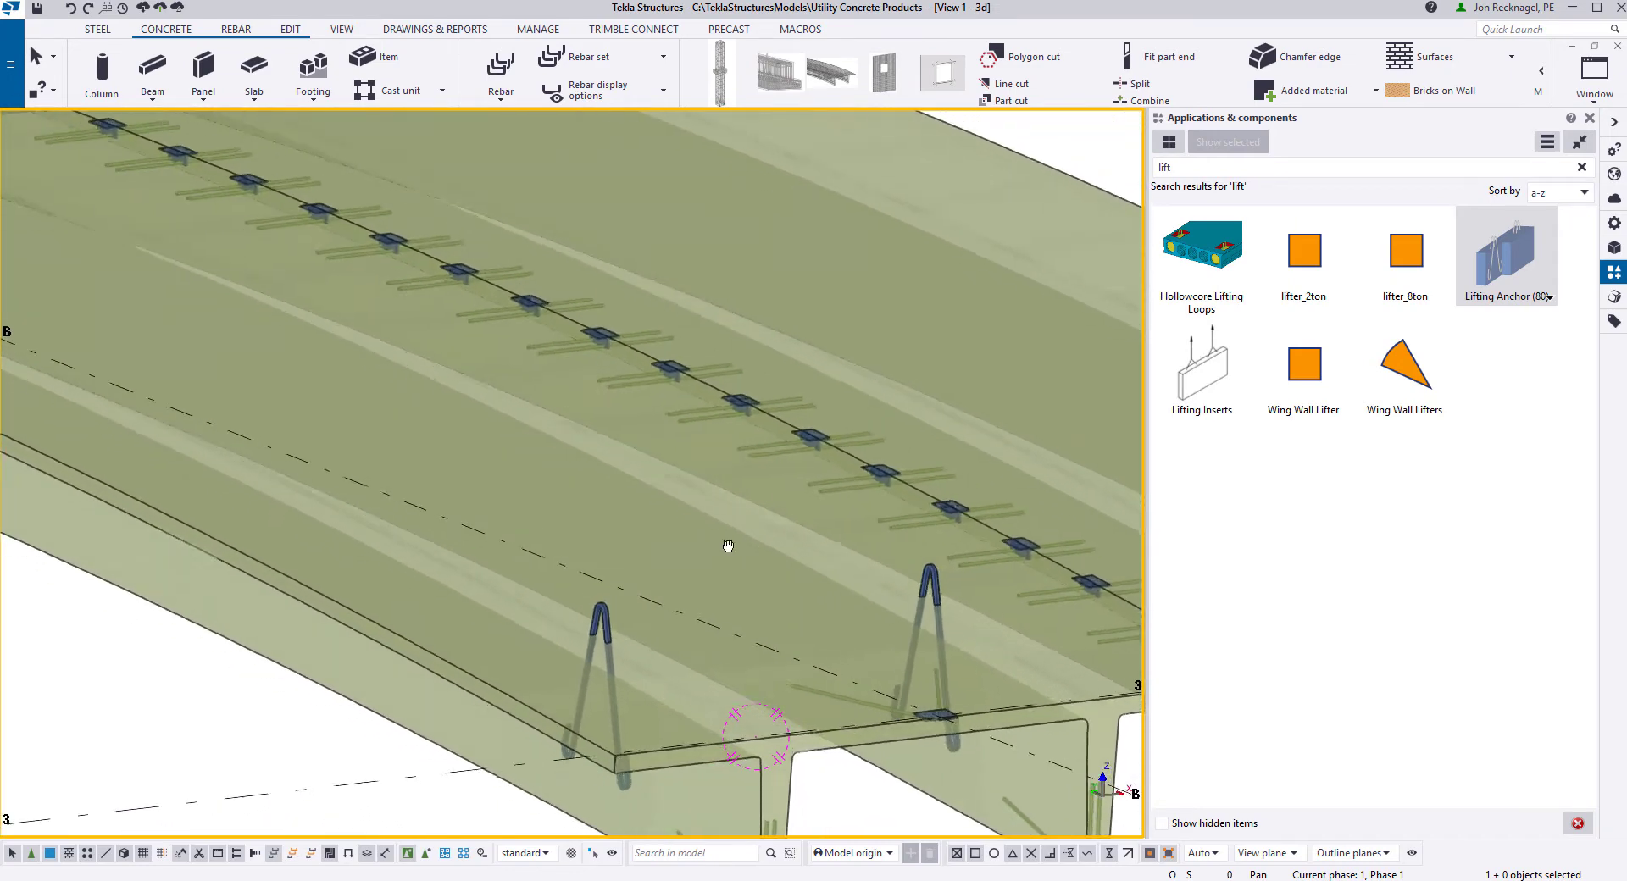
pyautogui.scroll(-6, 689, 545)
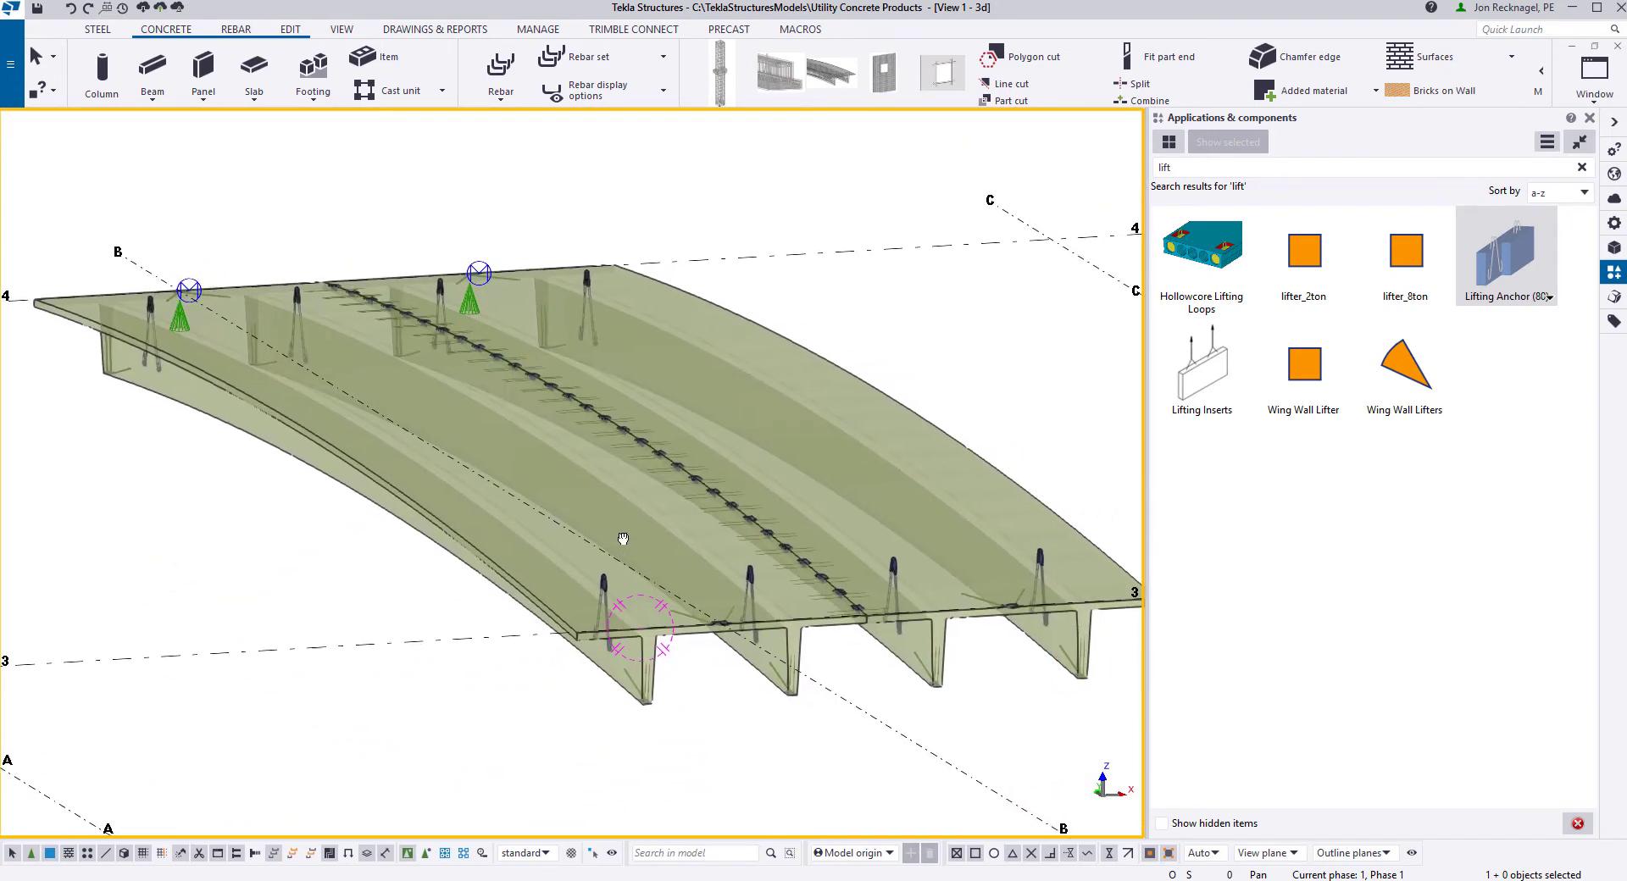
pyautogui.moveTo(623, 539); pyautogui.dragTo(615, 537, button='middle')
pyautogui.click(346, 471)
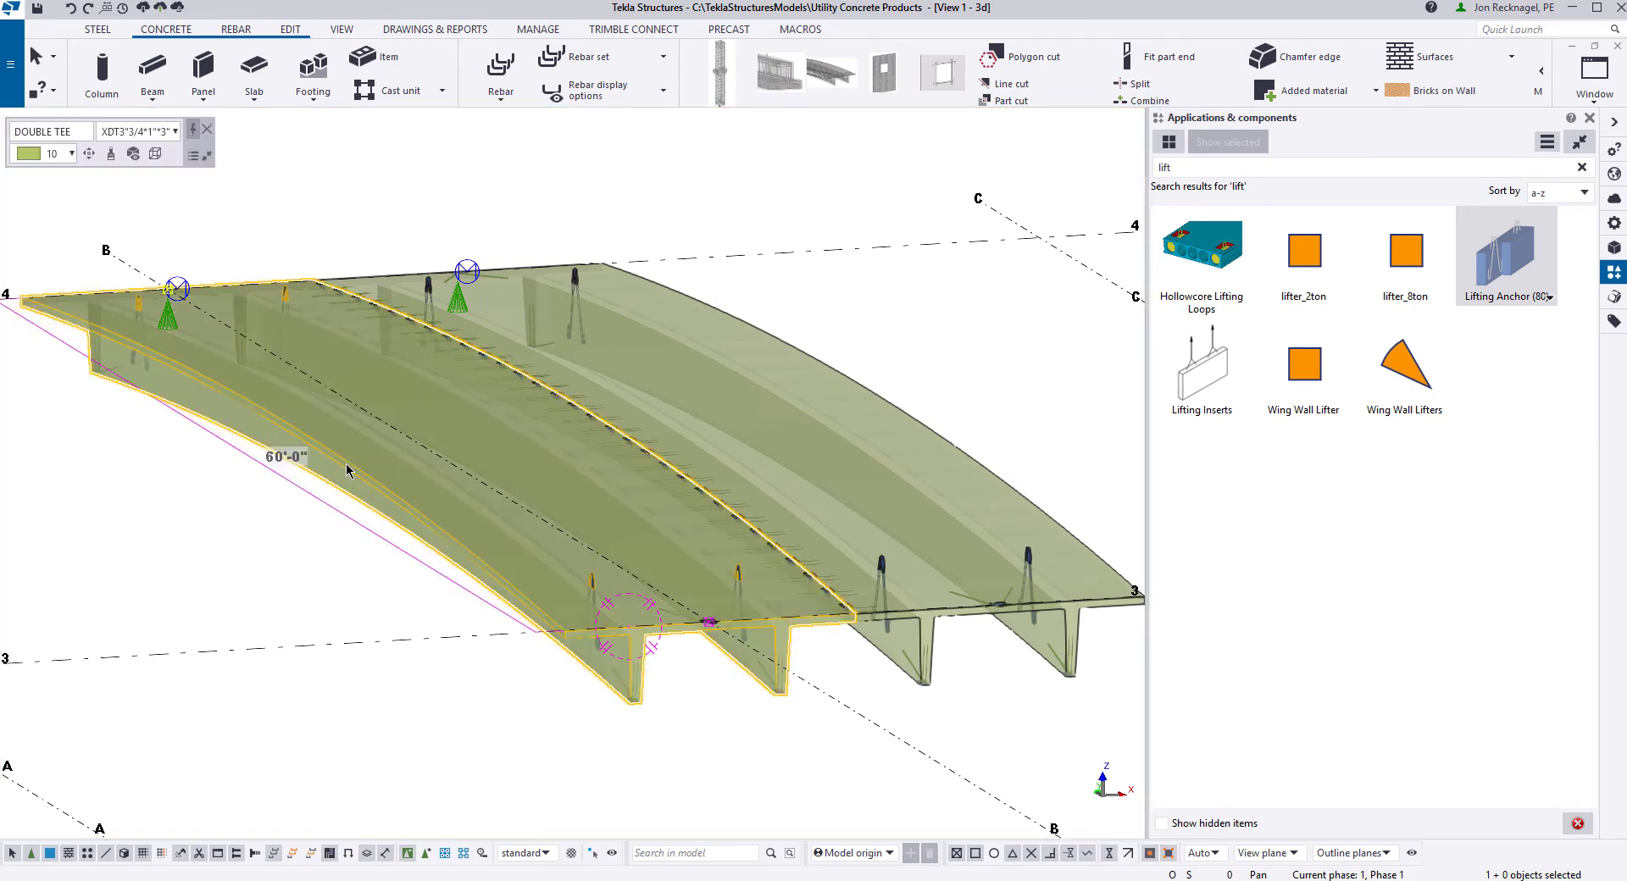
pyautogui.click(1615, 225)
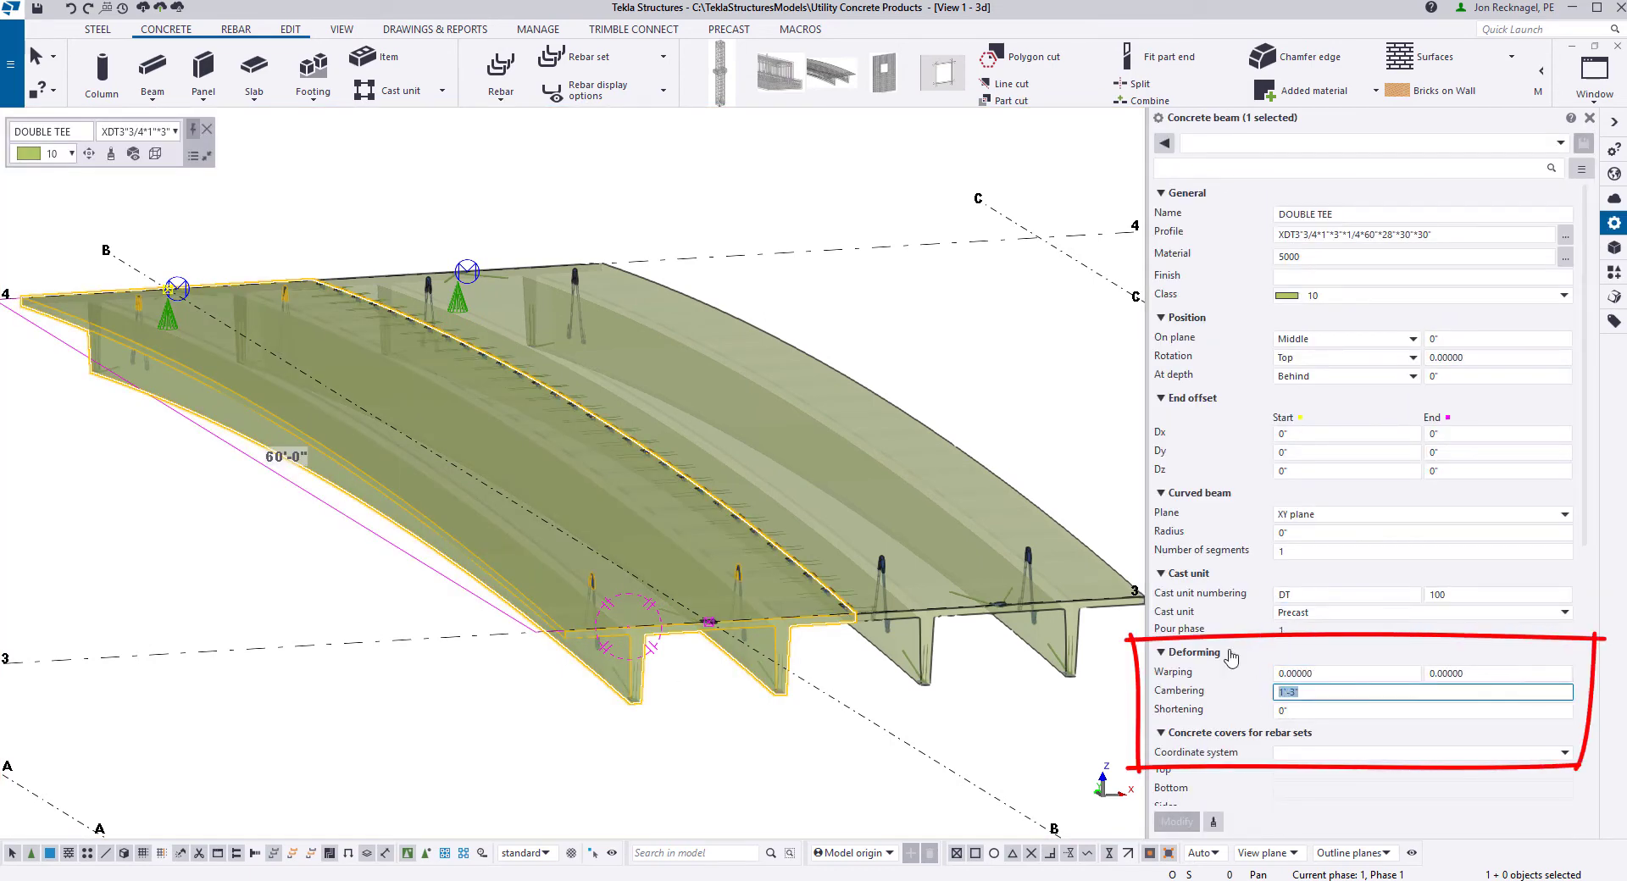
pyautogui.write('0')
pyautogui.press('Return')
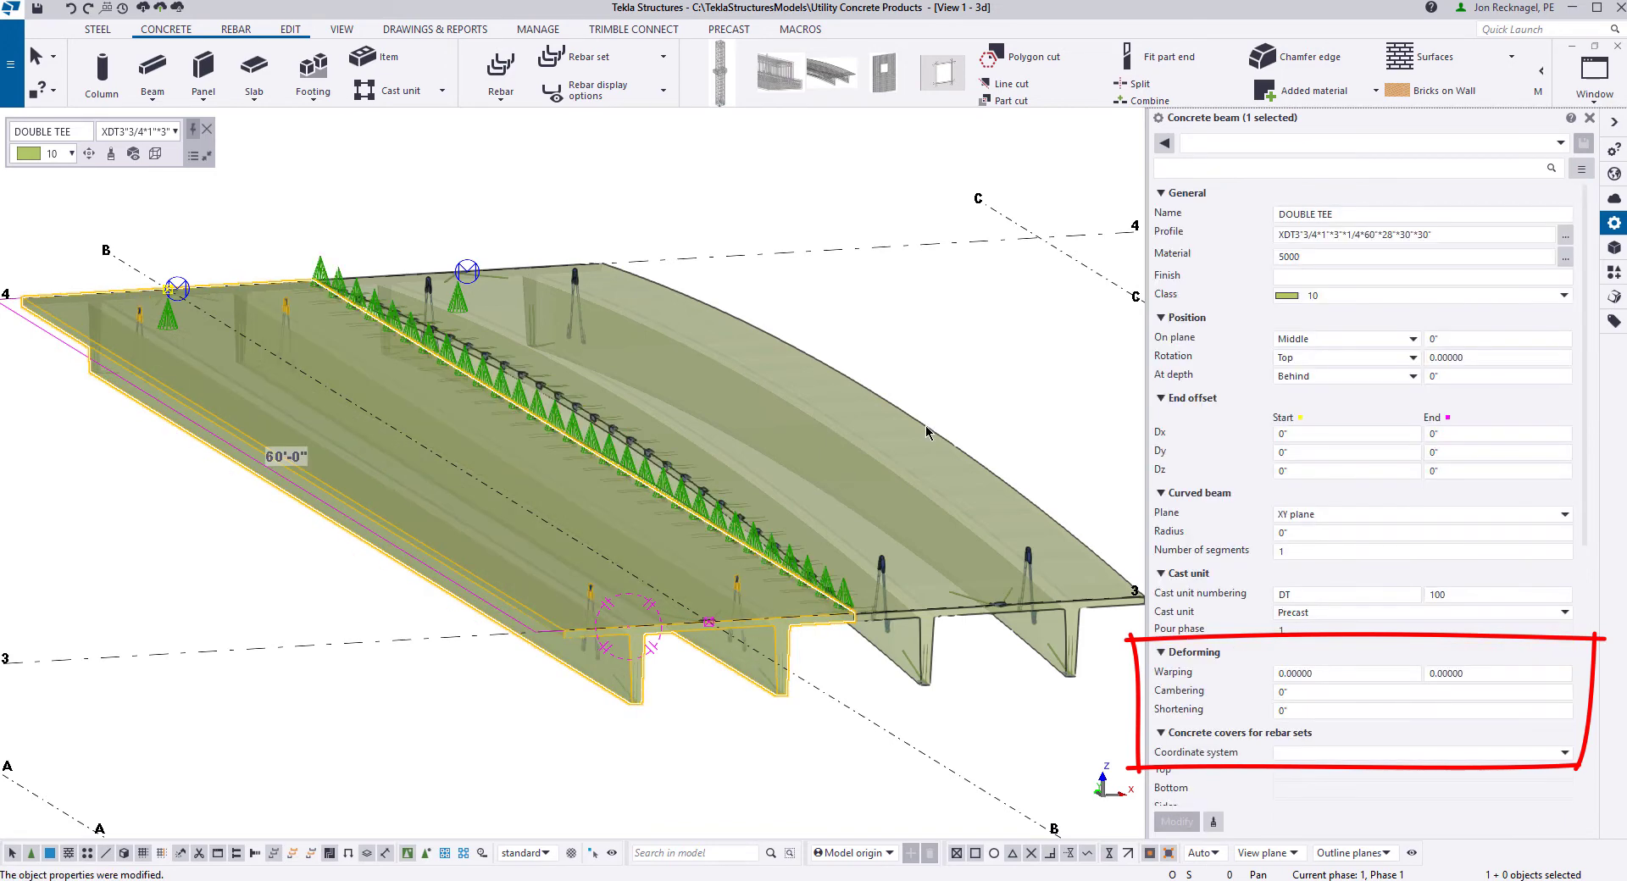
pyautogui.click(928, 432)
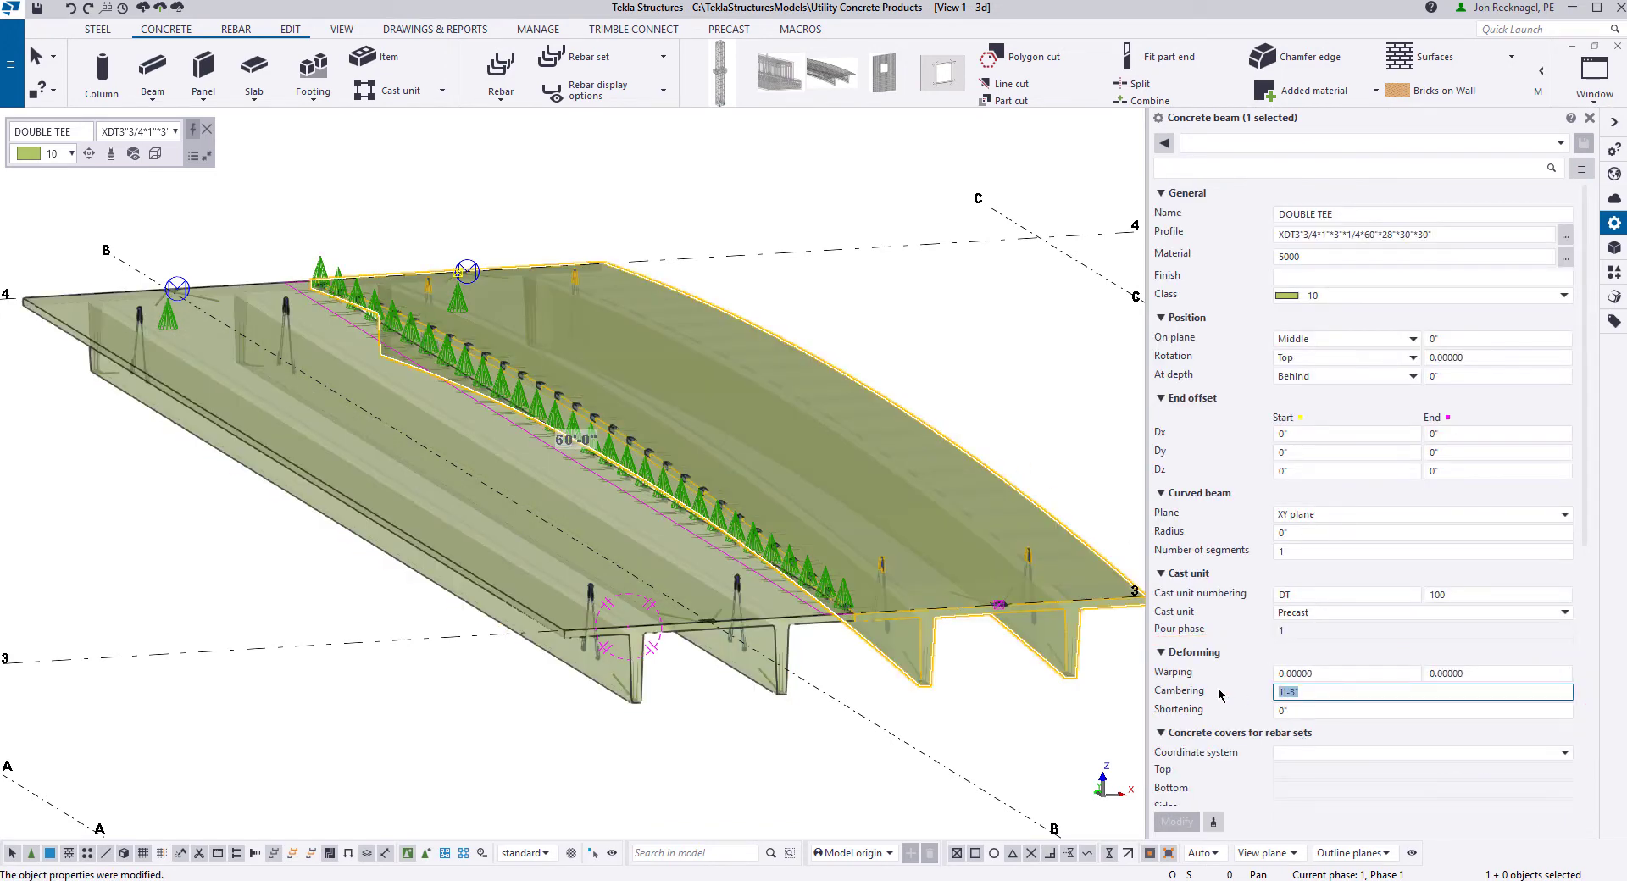
pyautogui.write('0')
pyautogui.press('Return')
pyautogui.press('Escape')
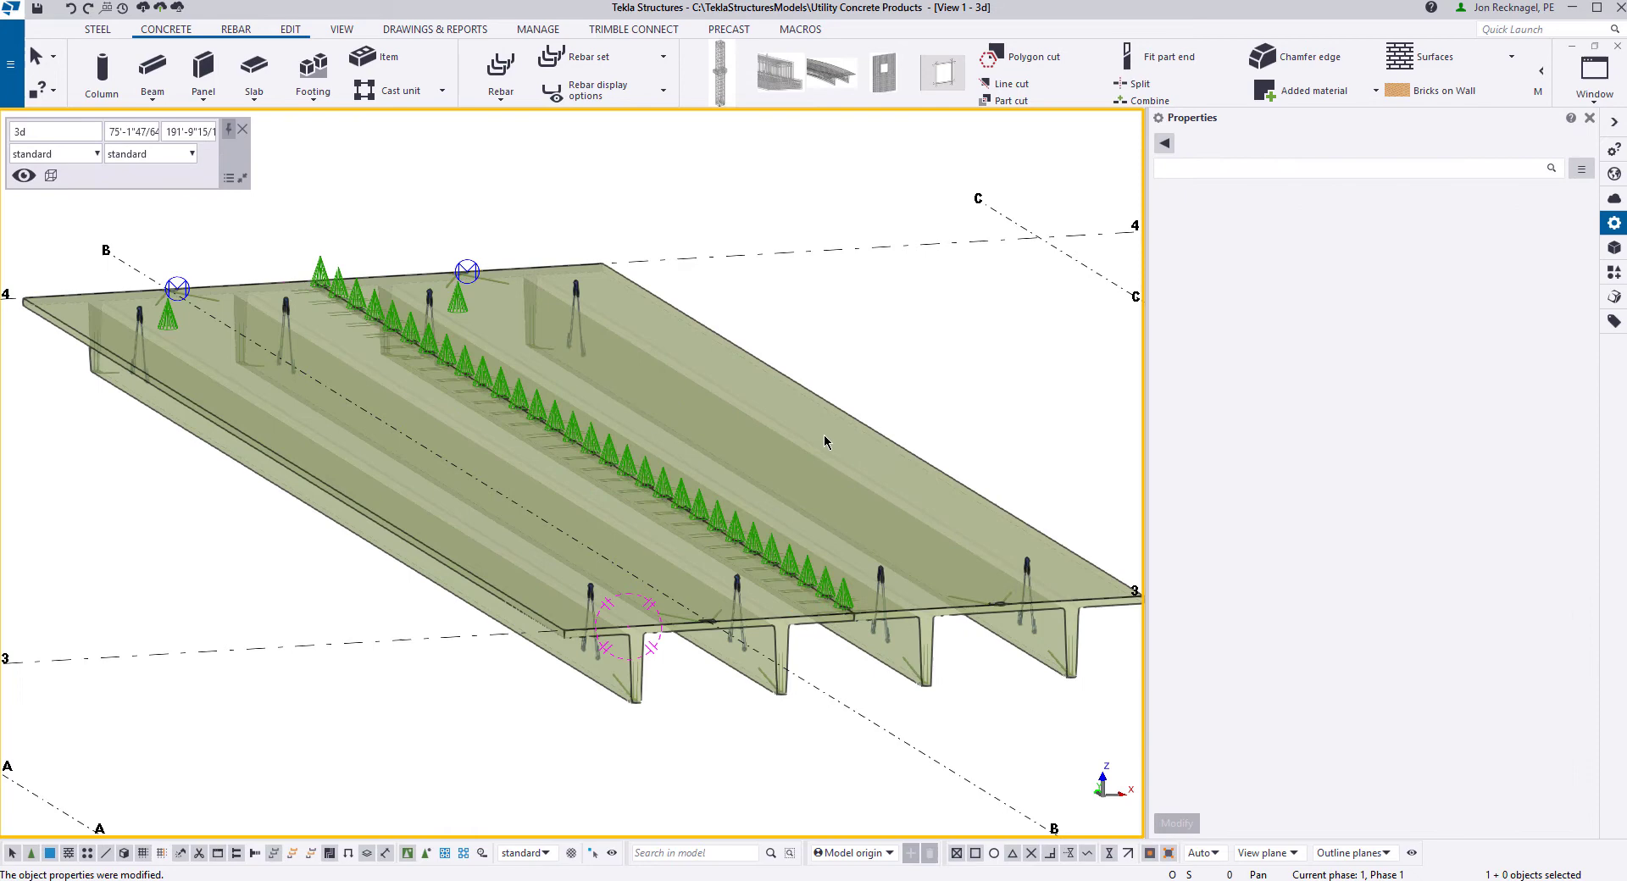
# Step: Set the cambering of the double tee nearer grid line C to 6" and redraw the view
pyautogui.click(862, 429)
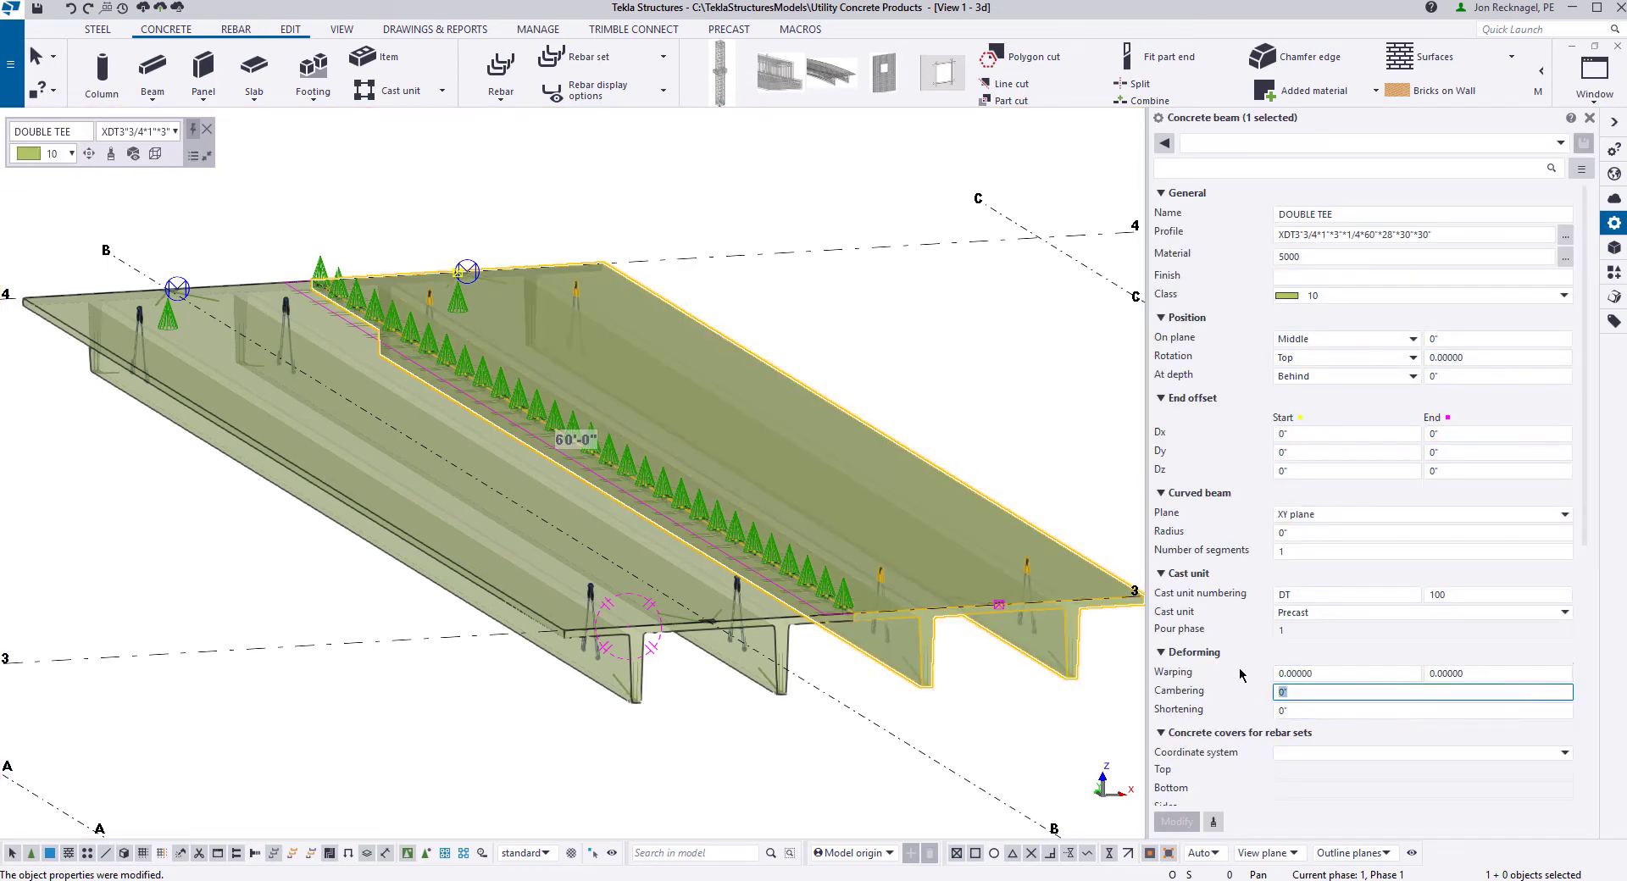
pyautogui.write('6')
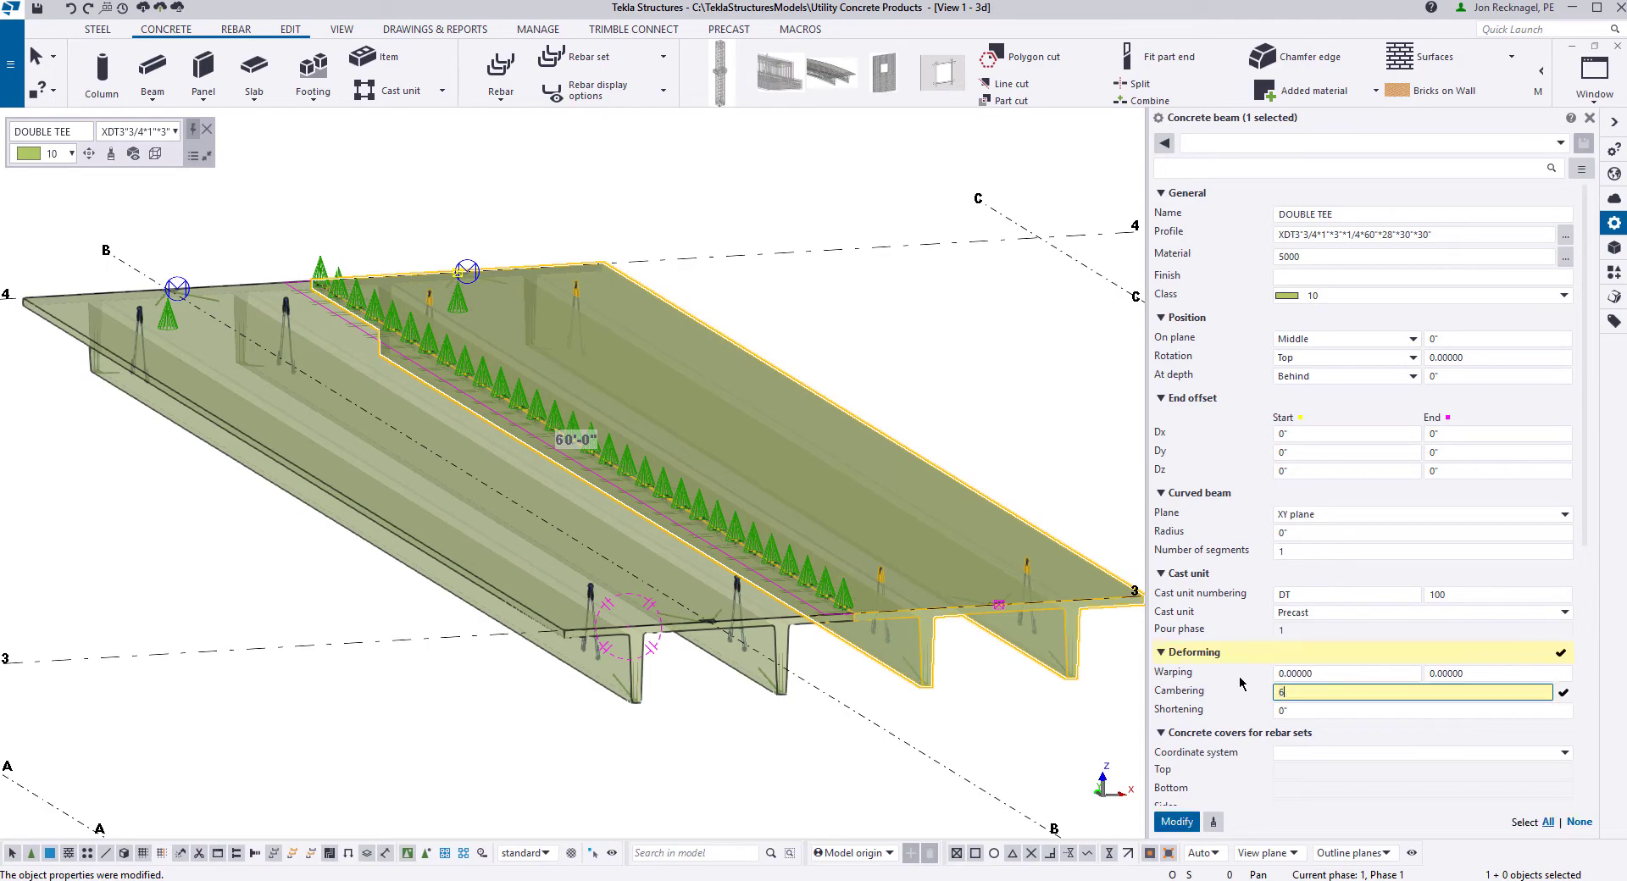
pyautogui.press('Return')
pyautogui.rightClick(903, 354)
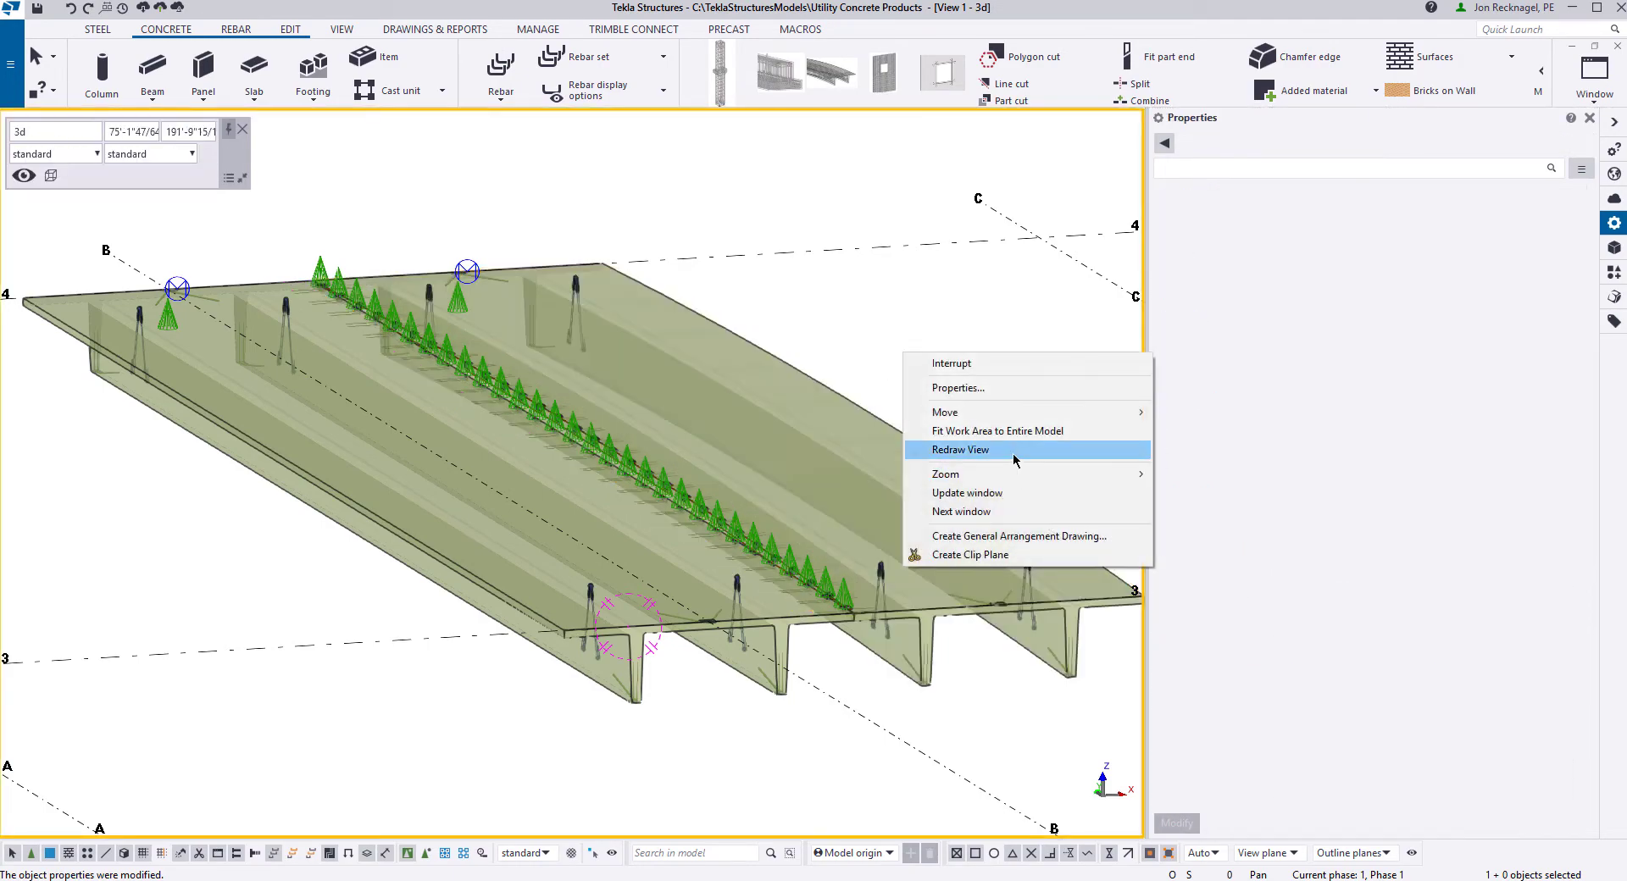
pyautogui.click(1016, 450)
# Step: Examine in 3D how the seam plates along the joint line up between the cambered and flat double tees
pyautogui.scroll(10, 632, 449)
pyautogui.scroll(-10, 631, 449)
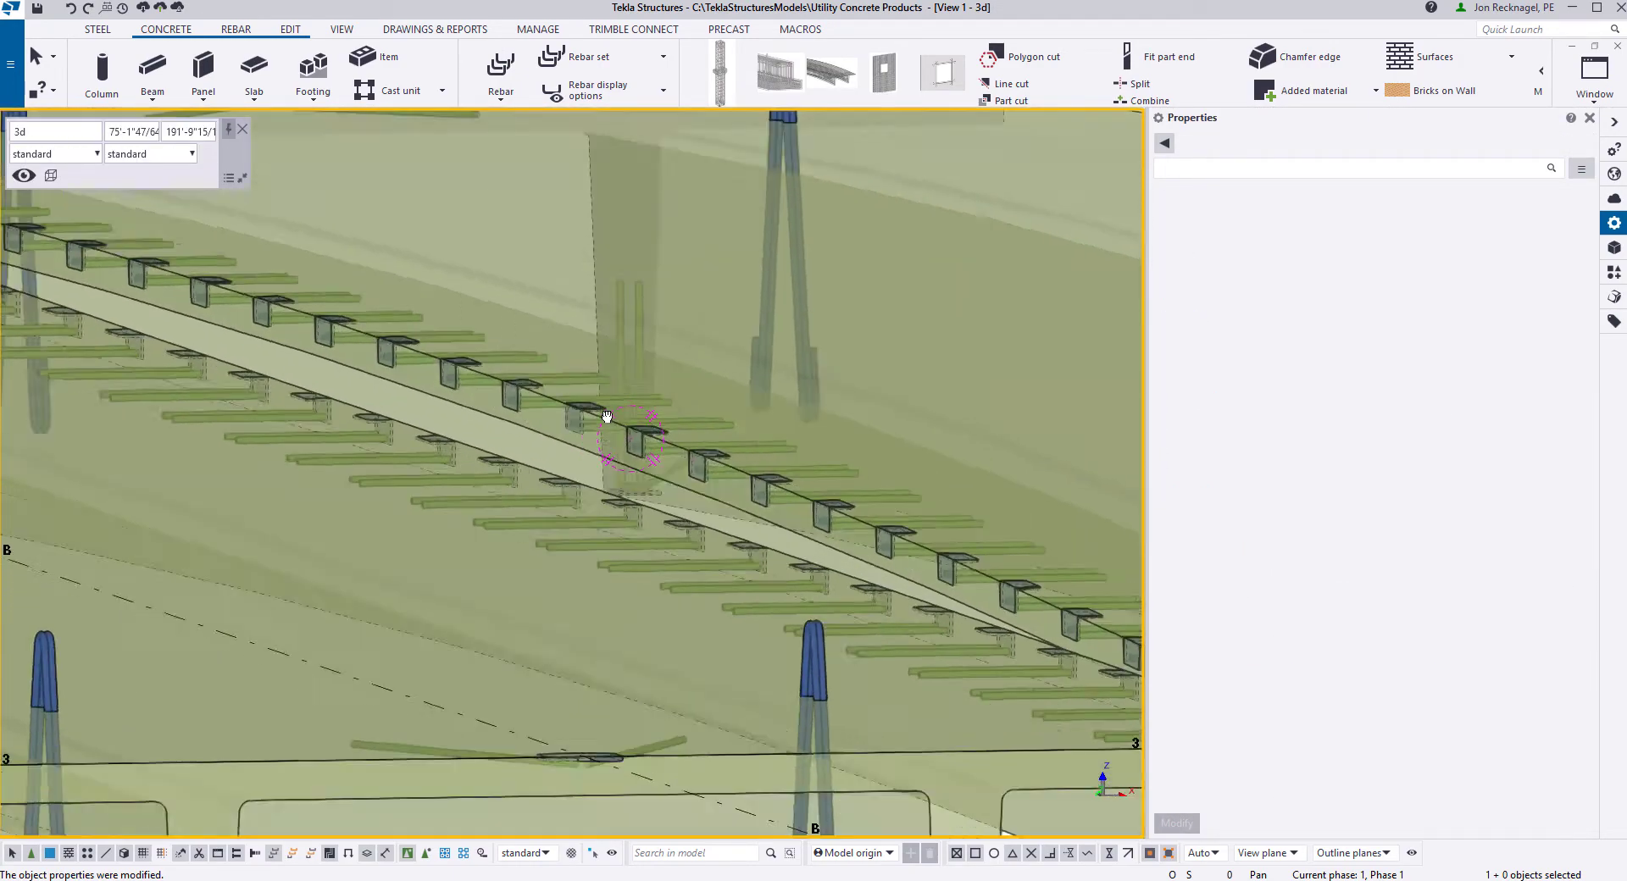
pyautogui.keyDown('ctrl'); pyautogui.moveTo(579, 410); pyautogui.dragTo(668, 458, button='middle'); pyautogui.keyUp('ctrl')
pyautogui.scroll(-4, 668, 459)
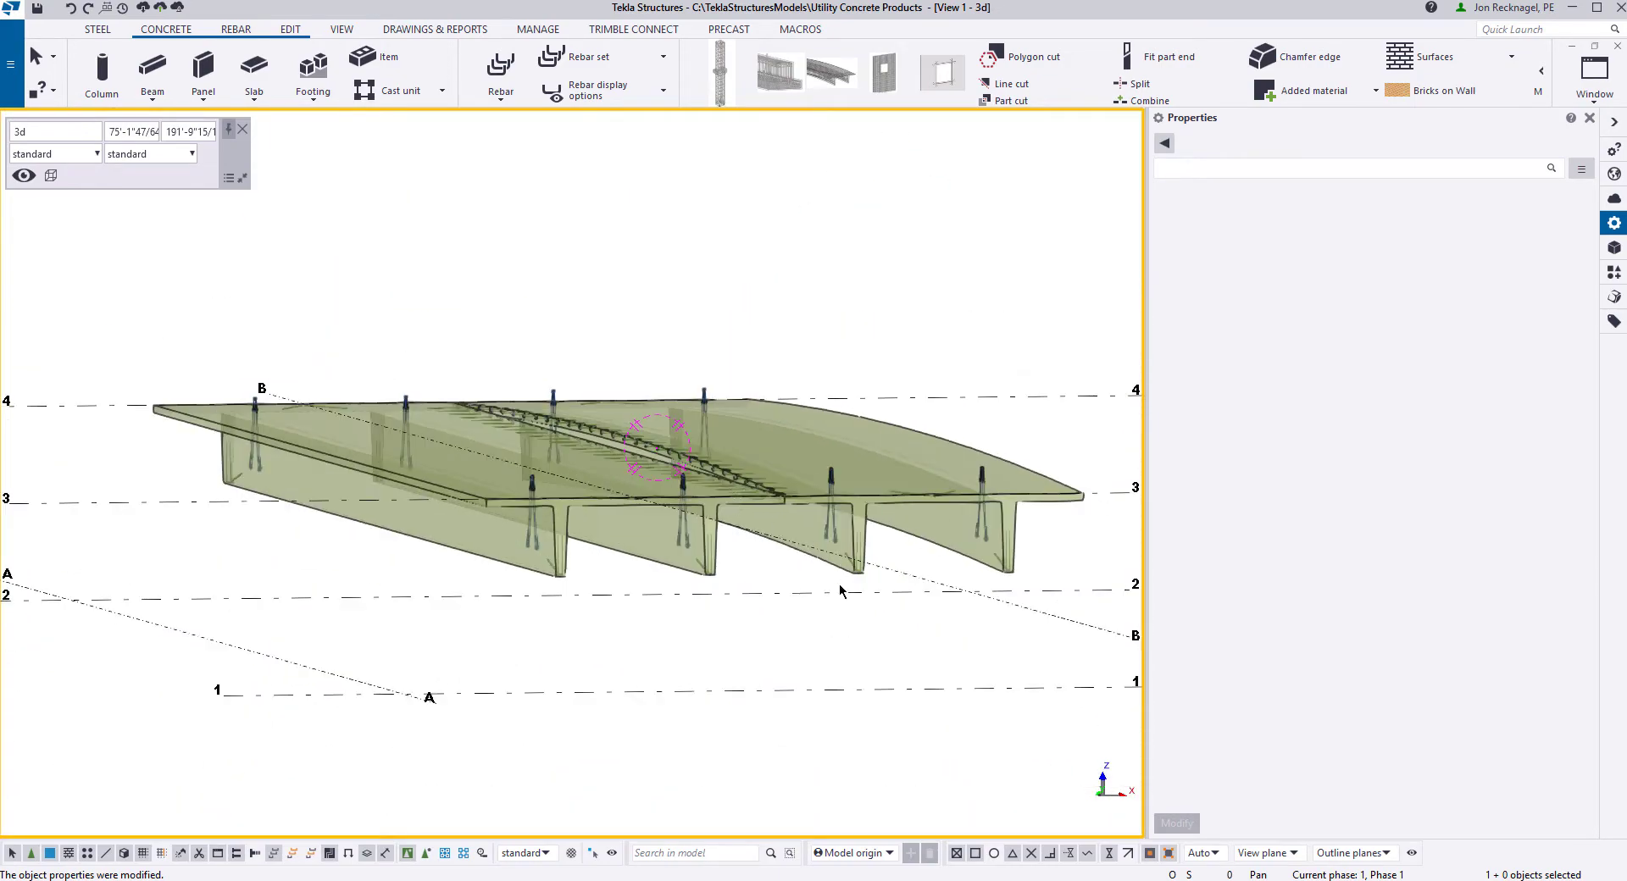
pyautogui.scroll(3, 844, 591)
pyautogui.keyDown('ctrl'); pyautogui.moveTo(872, 553); pyautogui.dragTo(907, 568, button='middle'); pyautogui.keyUp('ctrl')
pyautogui.scroll(-5, 1007, 395)
pyautogui.scroll(-1, 1008, 394)
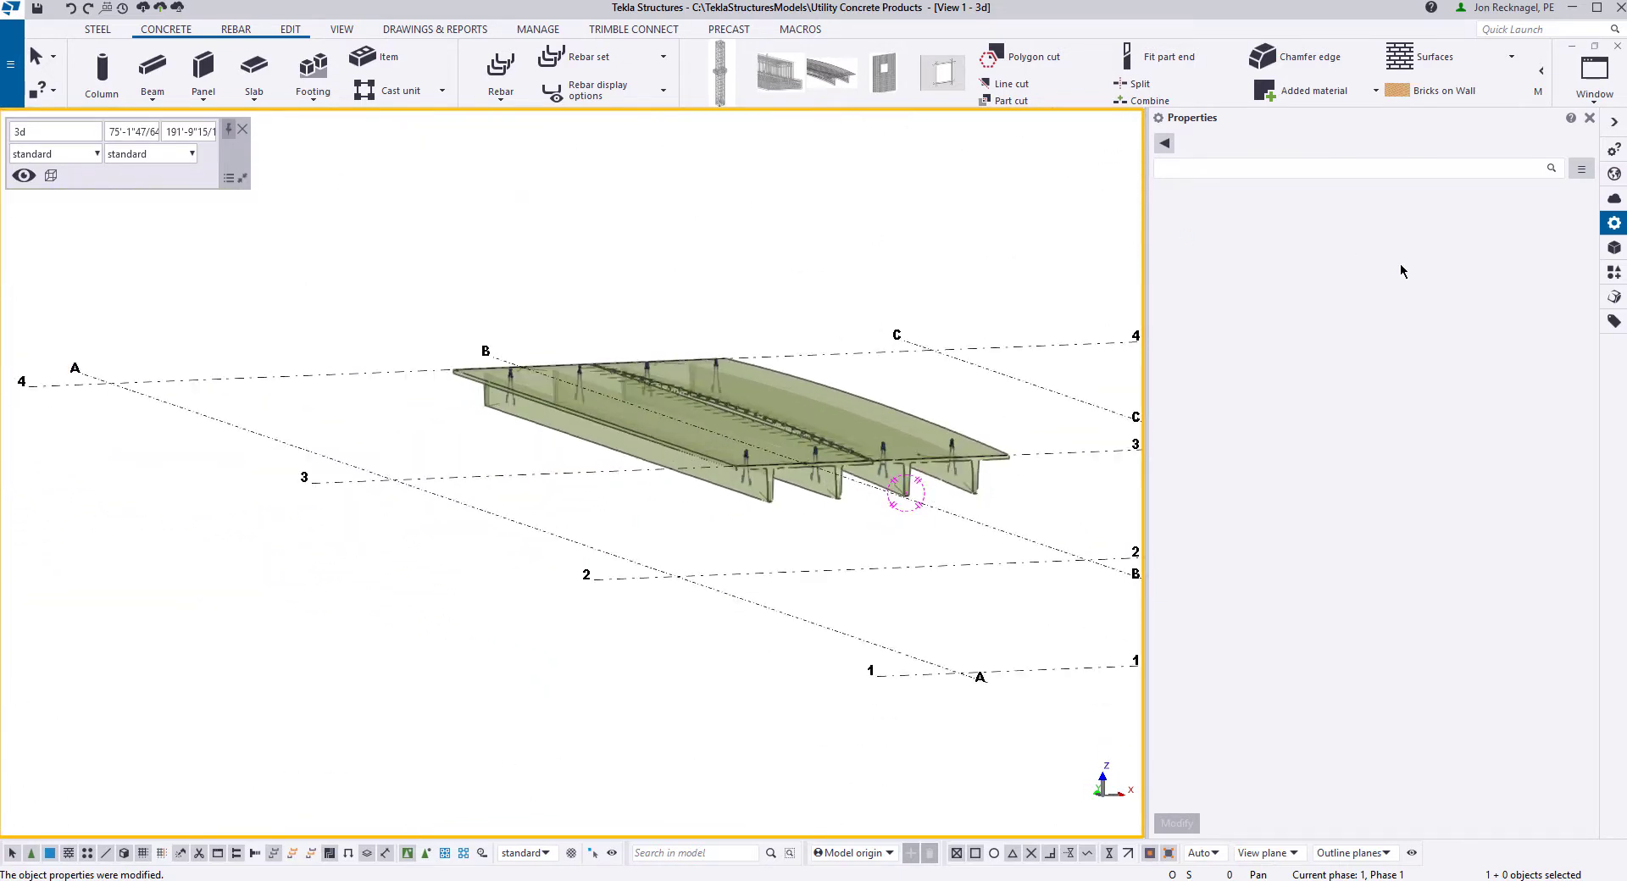
# Step: Search the component catalog for "Double" and apply Double tee beam automated reinforcement layout (51) to both double tees
pyautogui.click(1613, 278)
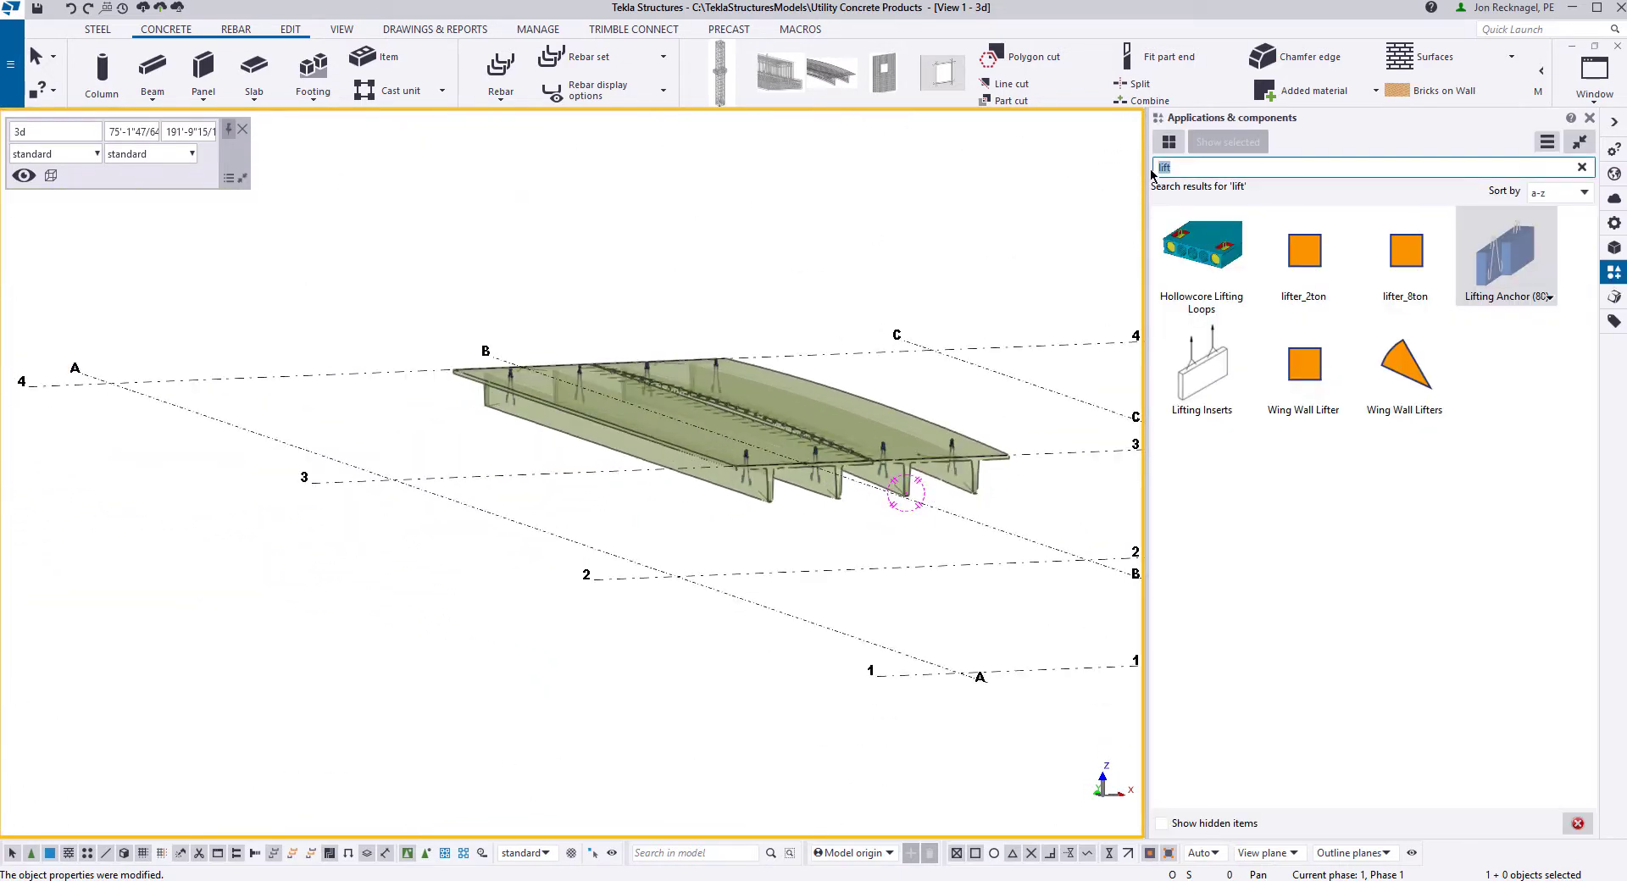
pyautogui.write('Double')
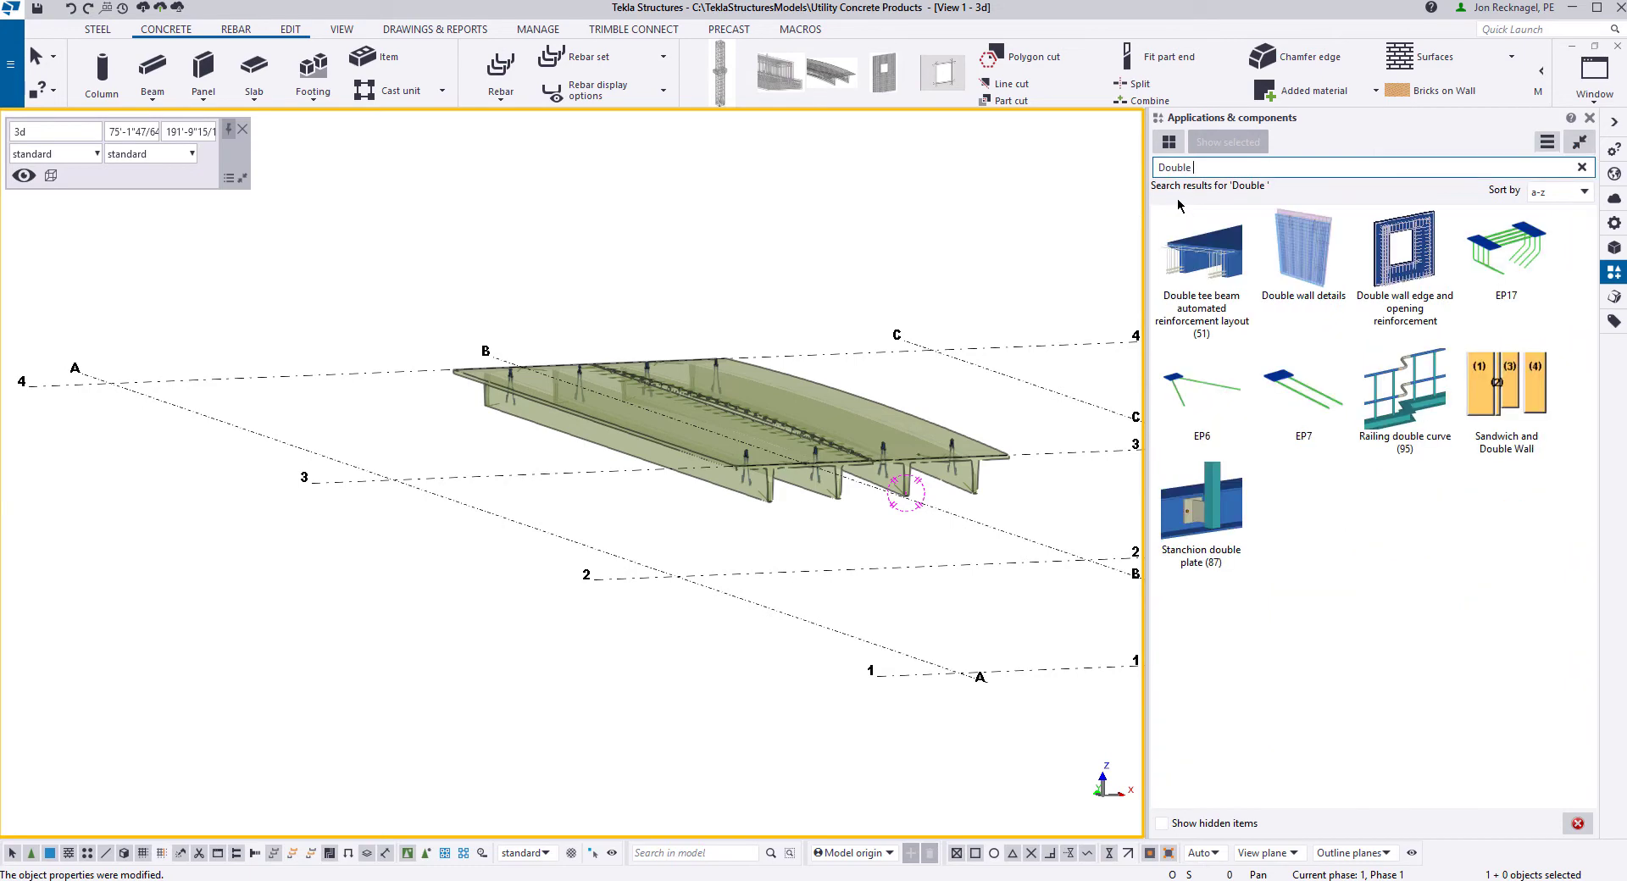
pyautogui.click(1201, 259)
pyautogui.scroll(3, 927, 435)
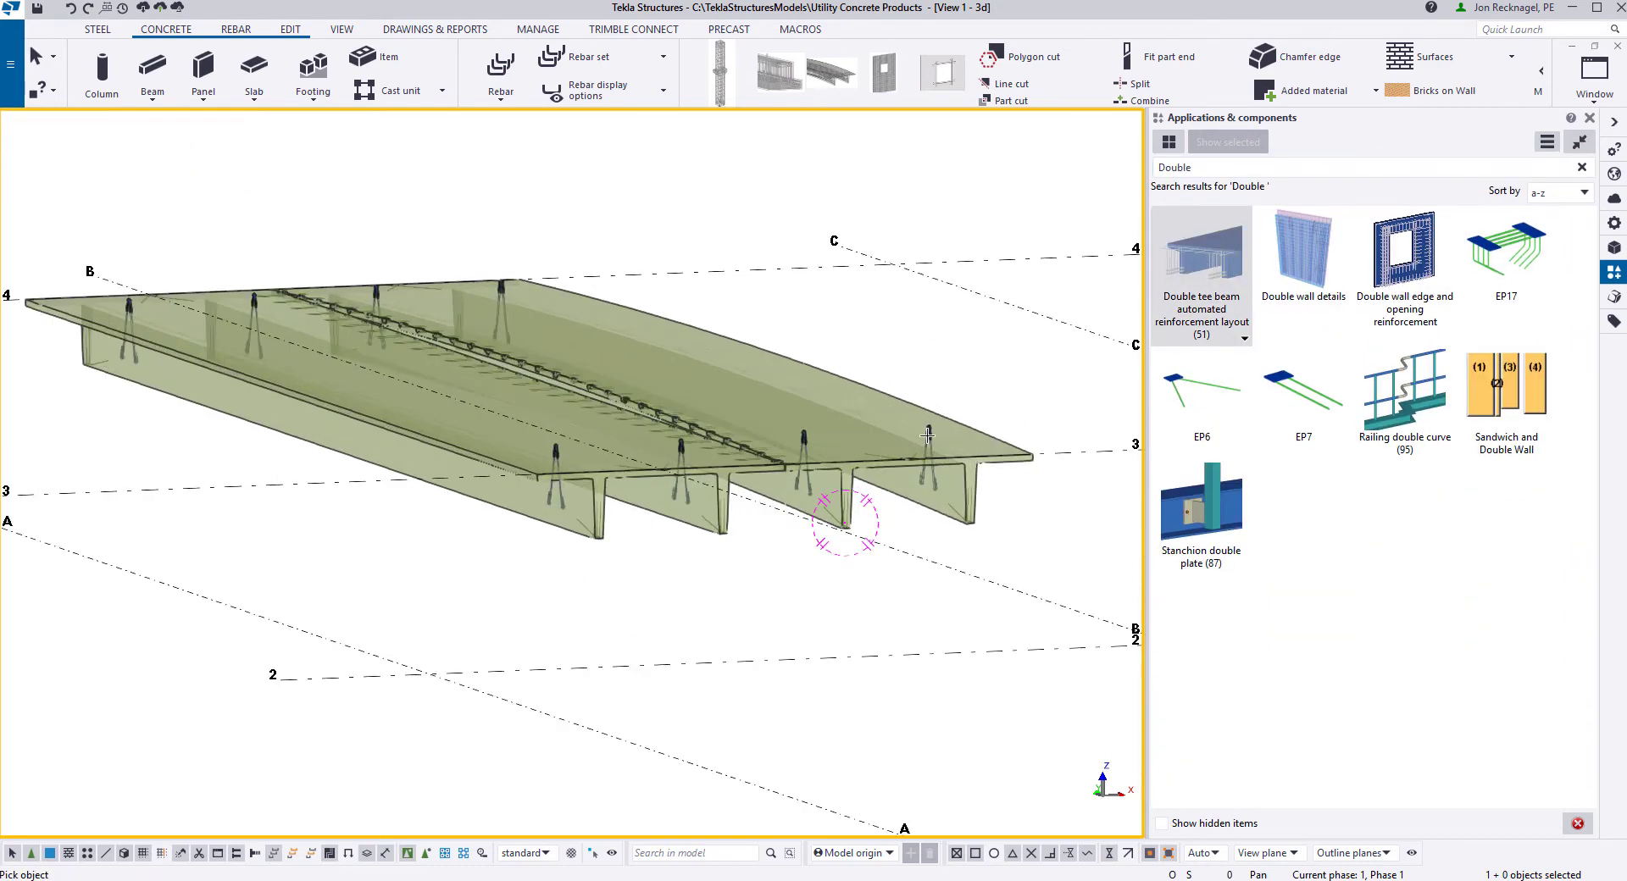
pyautogui.click(879, 391)
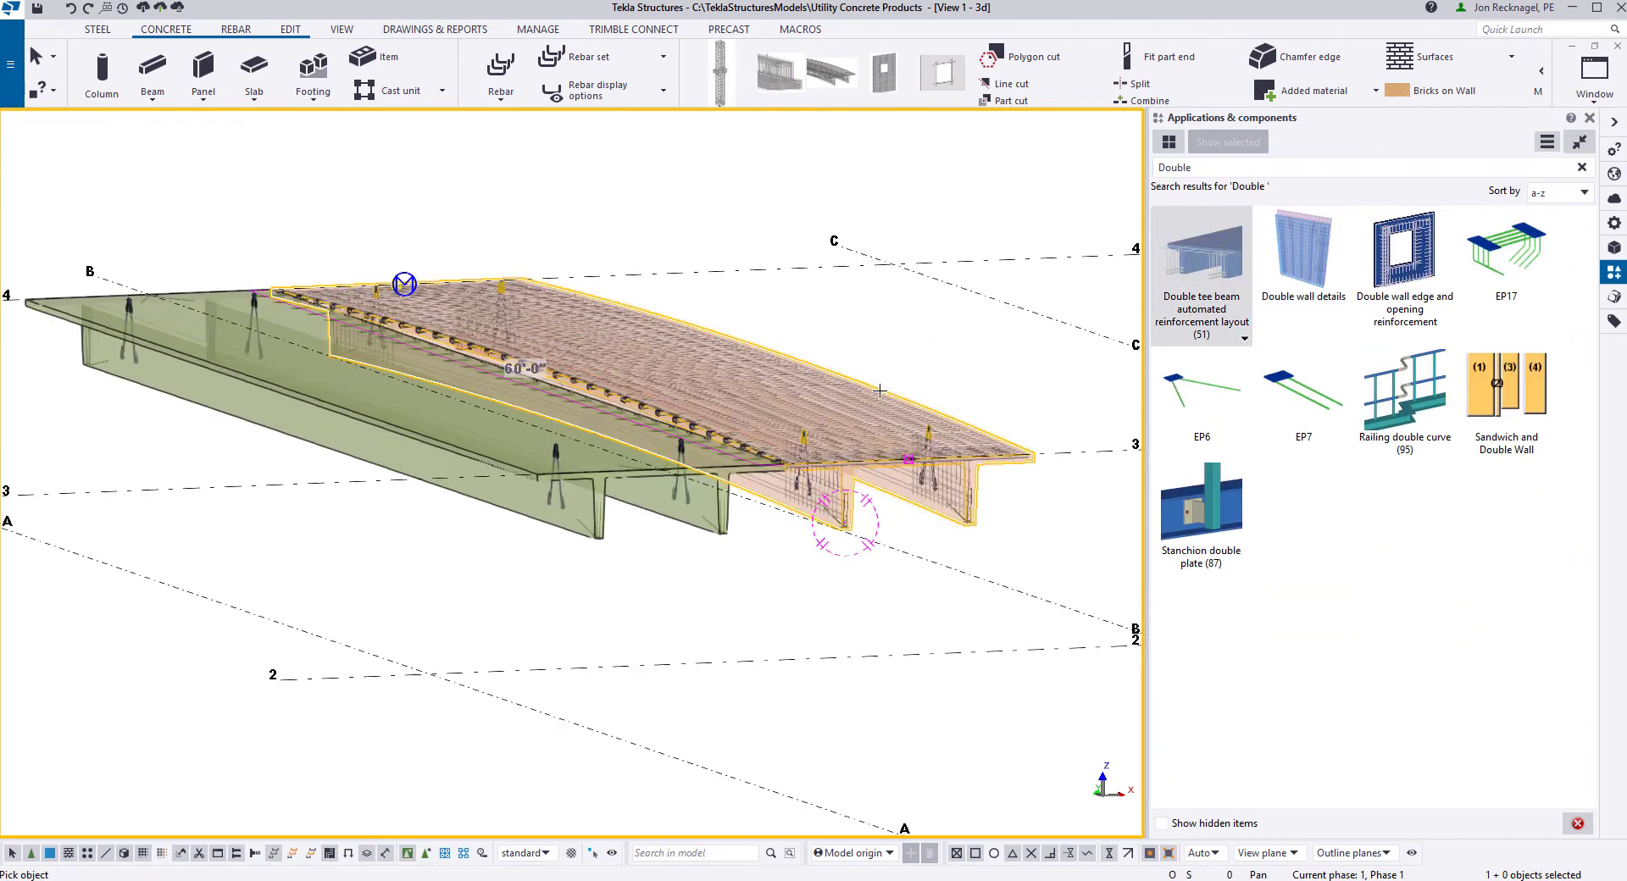
pyautogui.click(511, 506)
pyautogui.rightClick(443, 391)
pyautogui.click(508, 403)
# Step: Examine the reinforcement and strands in both double tees in 3D, including with the parts shown as wireframe
pyautogui.scroll(3, 672, 416)
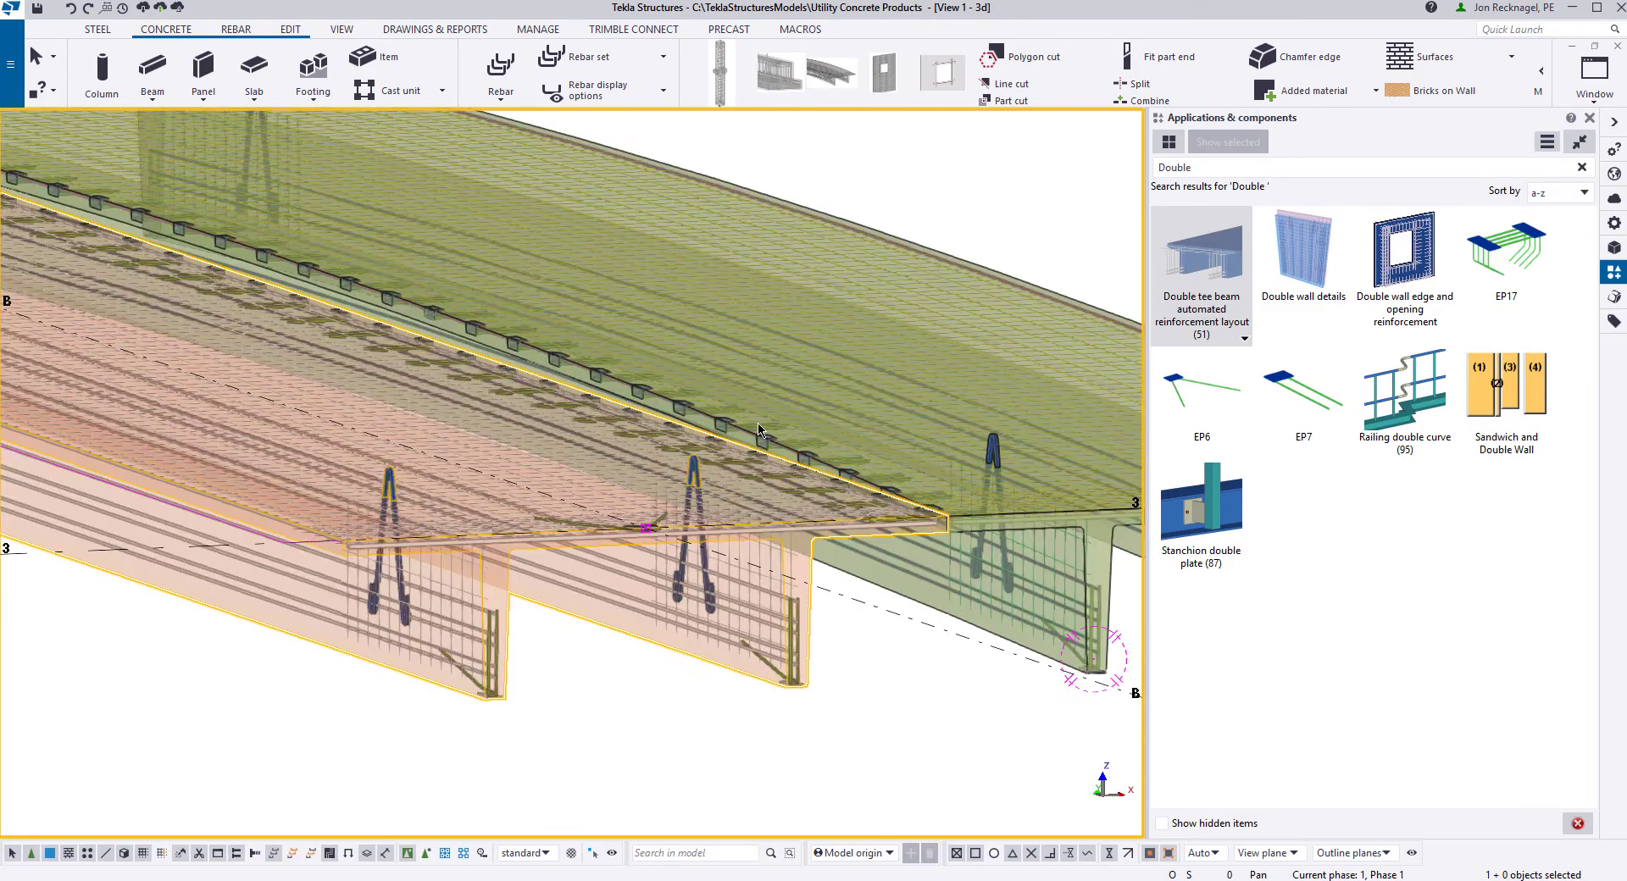
pyautogui.keyDown('ctrl'); pyautogui.moveTo(761, 431); pyautogui.dragTo(692, 414, button='middle'); pyautogui.keyUp('ctrl')
pyautogui.moveTo(884, 483); pyautogui.dragTo(481, 445, button='middle')
pyautogui.keyDown('ctrl'); pyautogui.moveTo(781, 476); pyautogui.dragTo(461, 485, button='middle'); pyautogui.keyUp('ctrl')
pyautogui.scroll(-2, 462, 485)
pyautogui.keyDown('ctrl'); pyautogui.moveTo(729, 476); pyautogui.dragTo(704, 441, button='middle'); pyautogui.keyUp('ctrl')
pyautogui.hotkey('ctrl', '1')
pyautogui.scroll(2, 632, 493)
pyautogui.moveTo(572, 444); pyautogui.dragTo(684, 496, button='middle')
# Step: Show the parts as rendered and set the start warping of the cambered double tee to 10
pyautogui.click(734, 474)
pyautogui.hotkey('ctrl', '4')
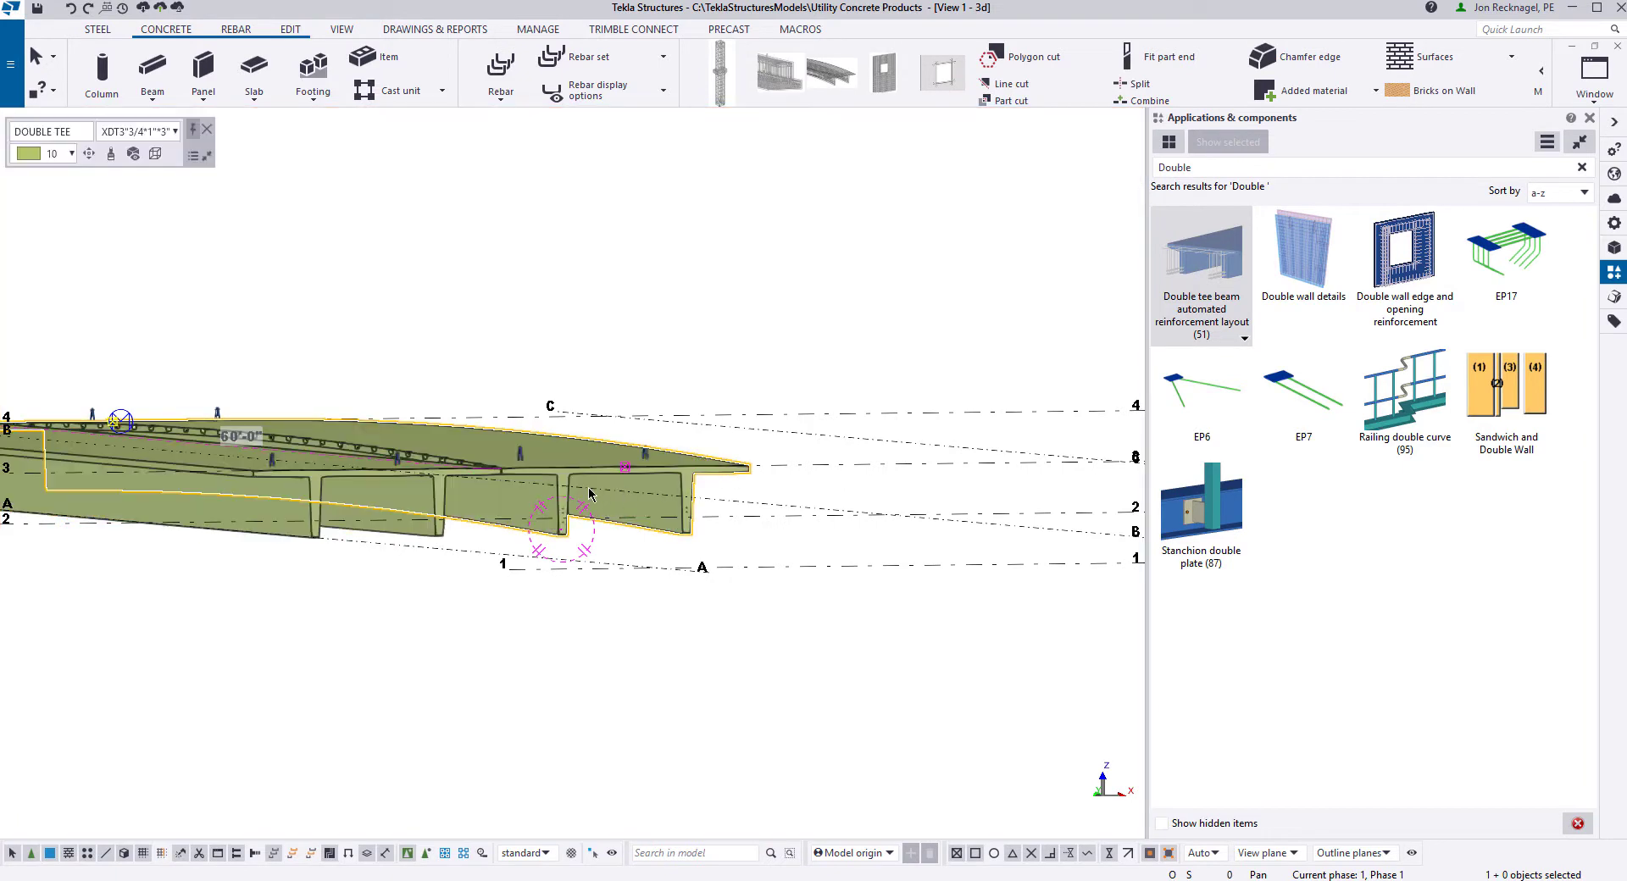
pyautogui.scroll(3, 585, 481)
pyautogui.keyDown('ctrl'); pyautogui.moveTo(599, 459); pyautogui.dragTo(579, 388, button='middle'); pyautogui.keyUp('ctrl')
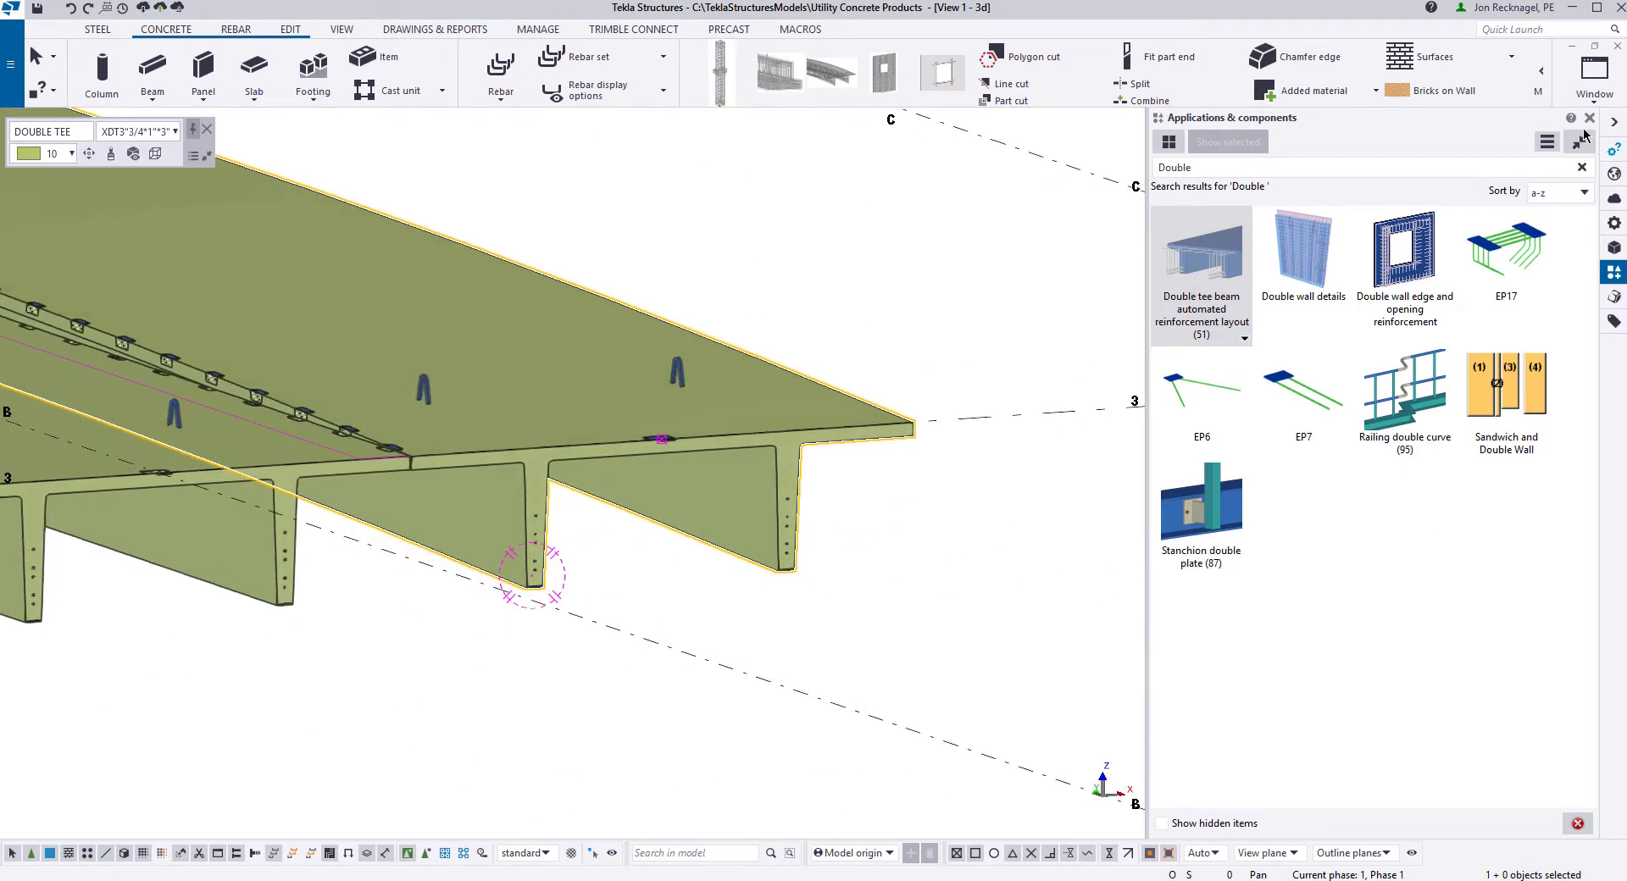
pyautogui.click(1613, 225)
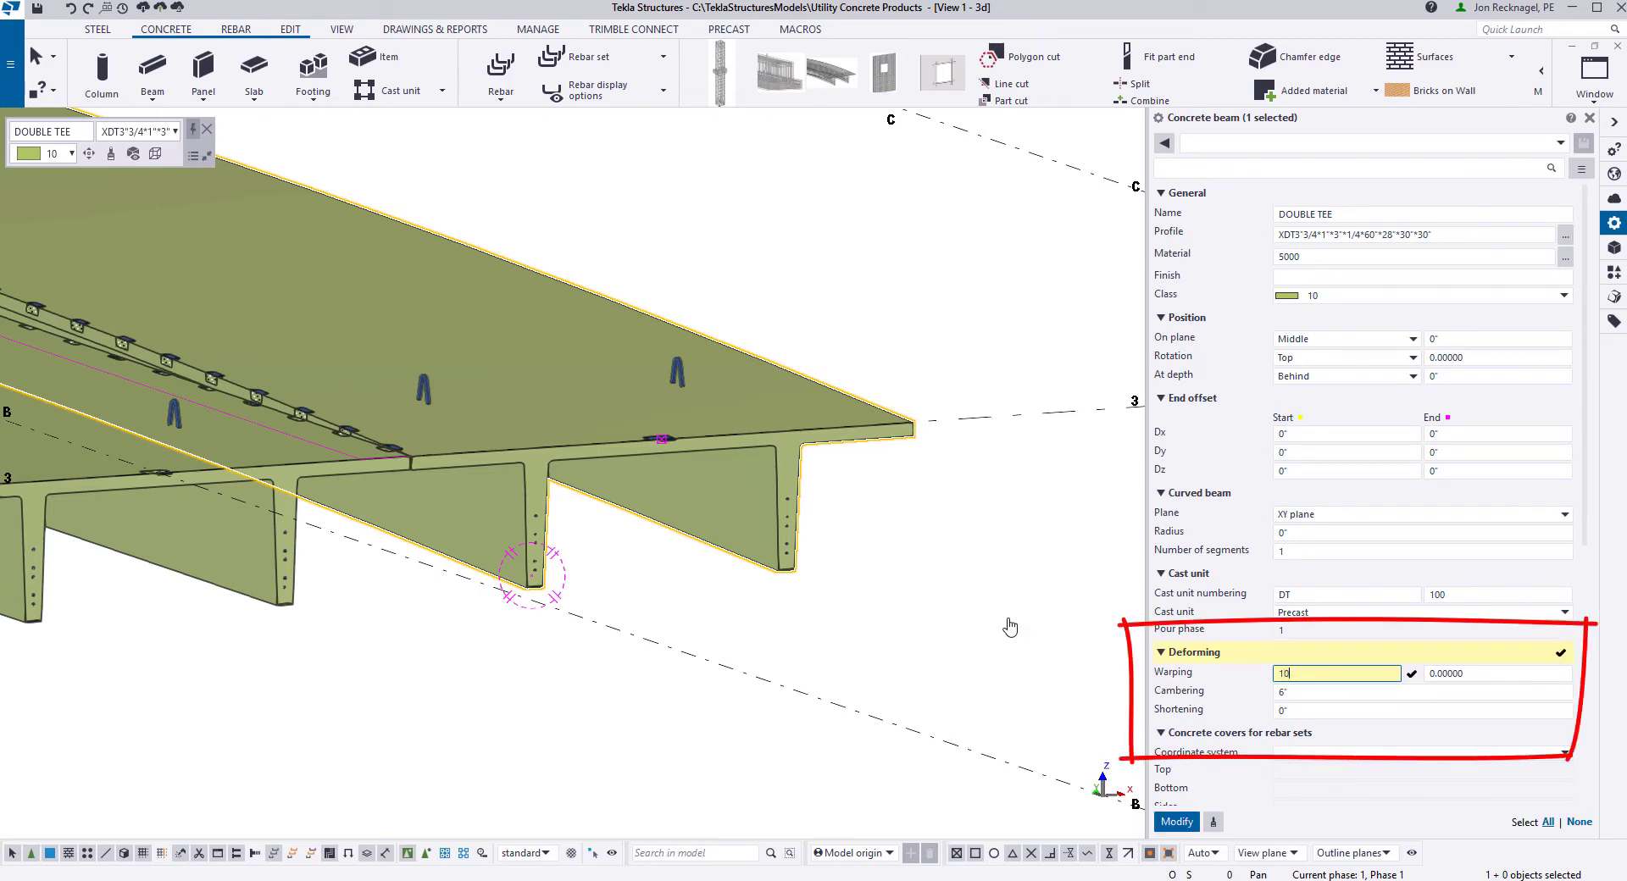
pyautogui.press('Return')
# Step: Examine the warped end of the double tee and its reinforcement in wireframe from several angles, redrawing the view
pyautogui.scroll(-5, 549, 417)
pyautogui.moveTo(180, 269); pyautogui.dragTo(301, 337, button='middle')
pyautogui.scroll(2, 301, 336)
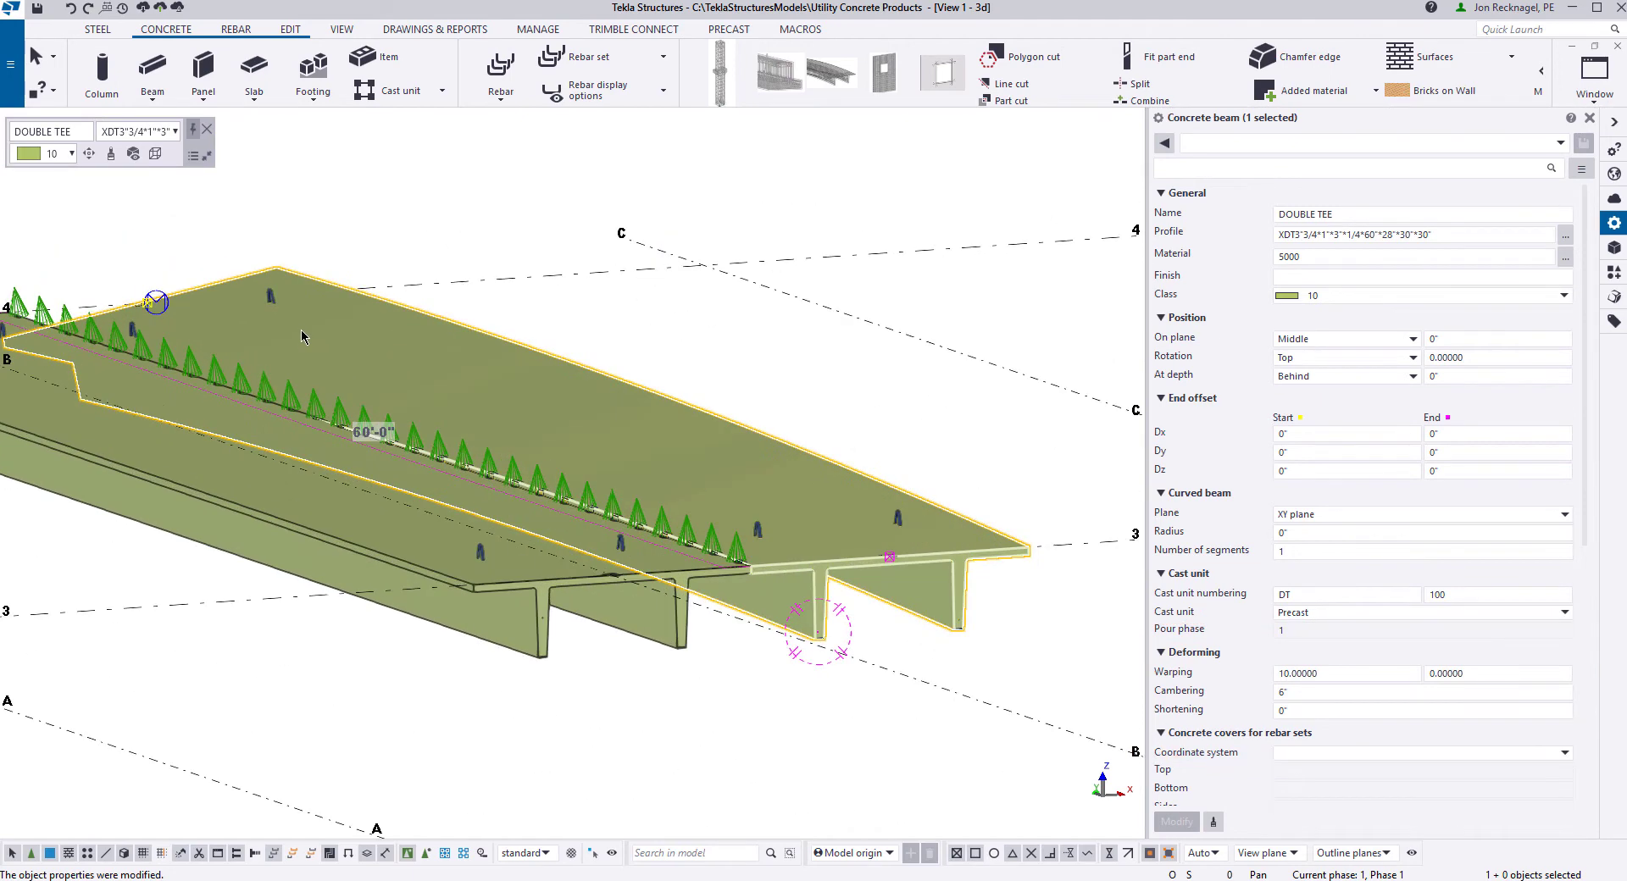
pyautogui.scroll(-4, 302, 337)
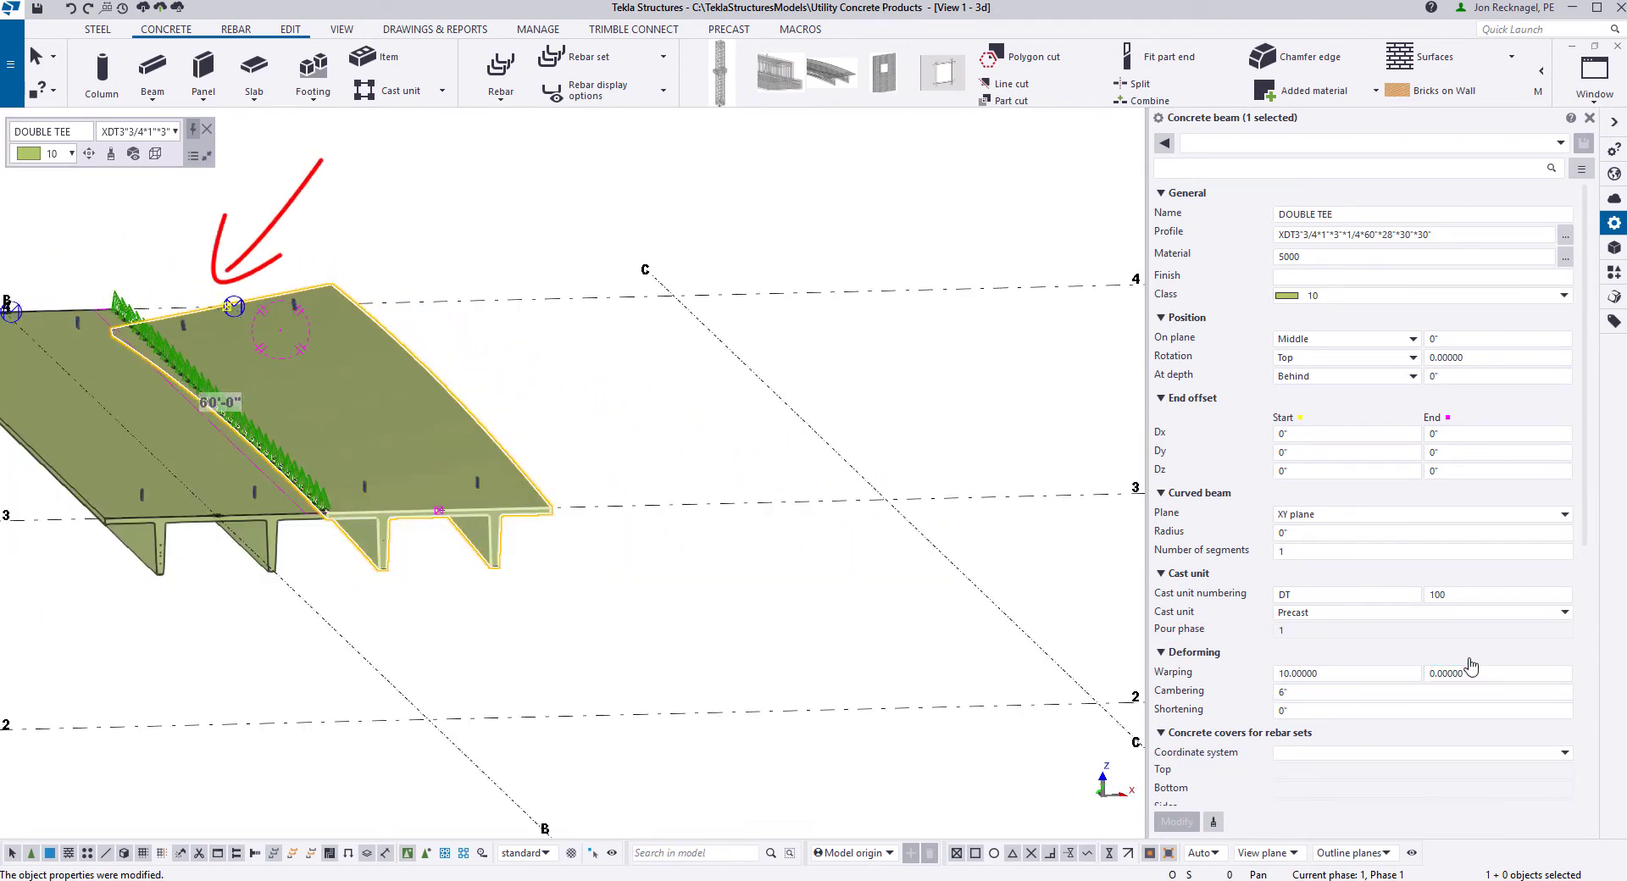
pyautogui.keyDown('ctrl'); pyautogui.moveTo(242, 306); pyautogui.dragTo(372, 349, button='middle'); pyautogui.keyUp('ctrl')
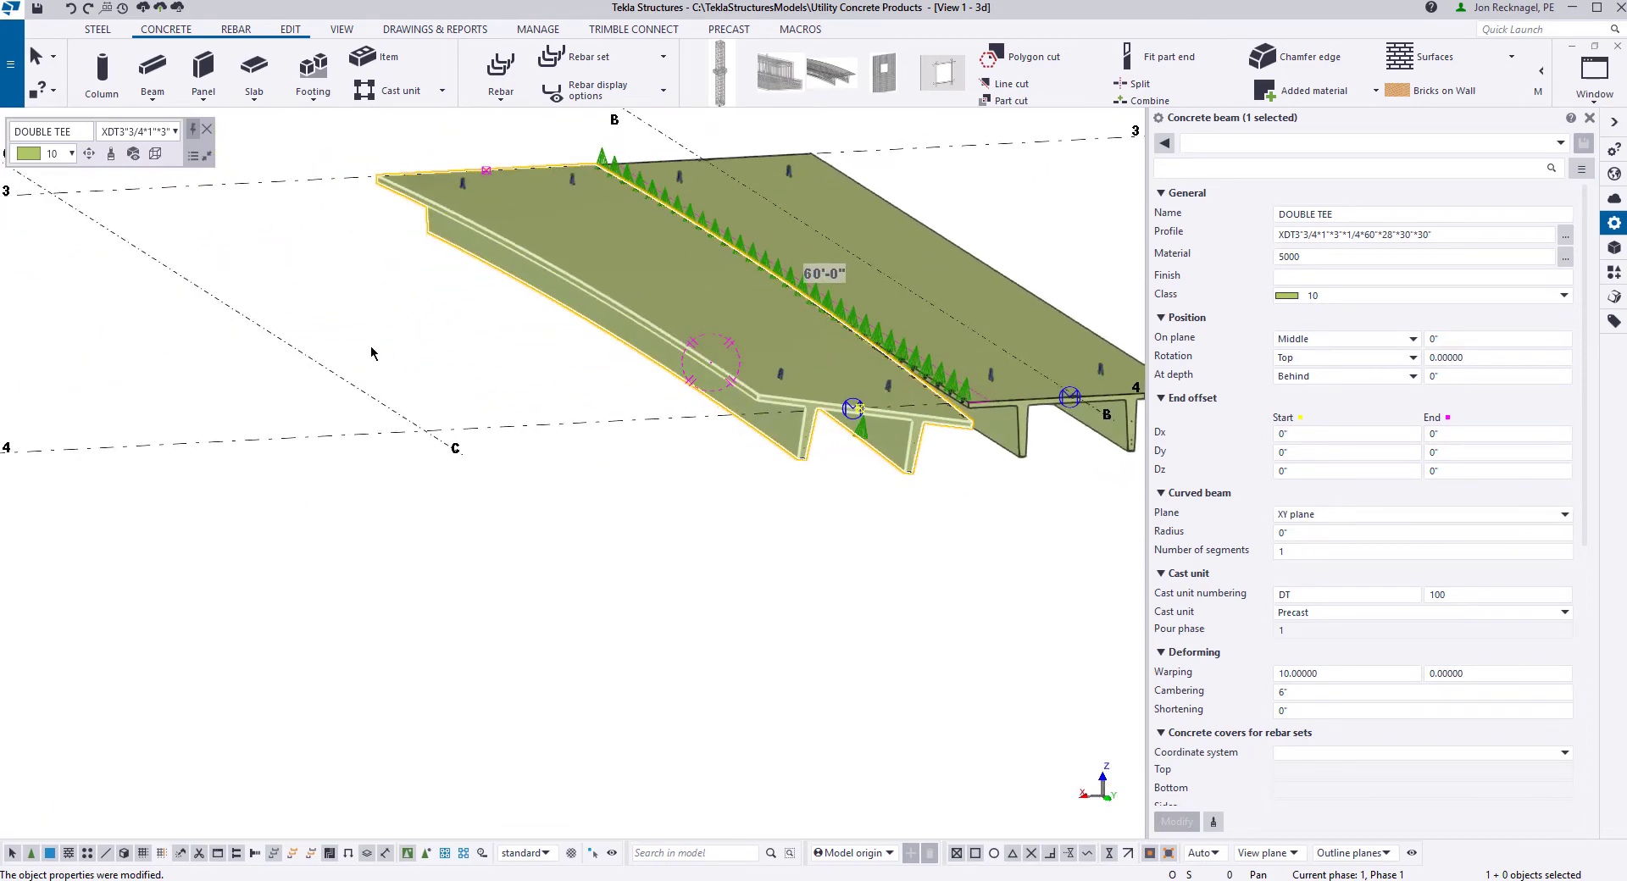
pyautogui.scroll(2, 760, 430)
pyautogui.hotkey('ctrl', '1')
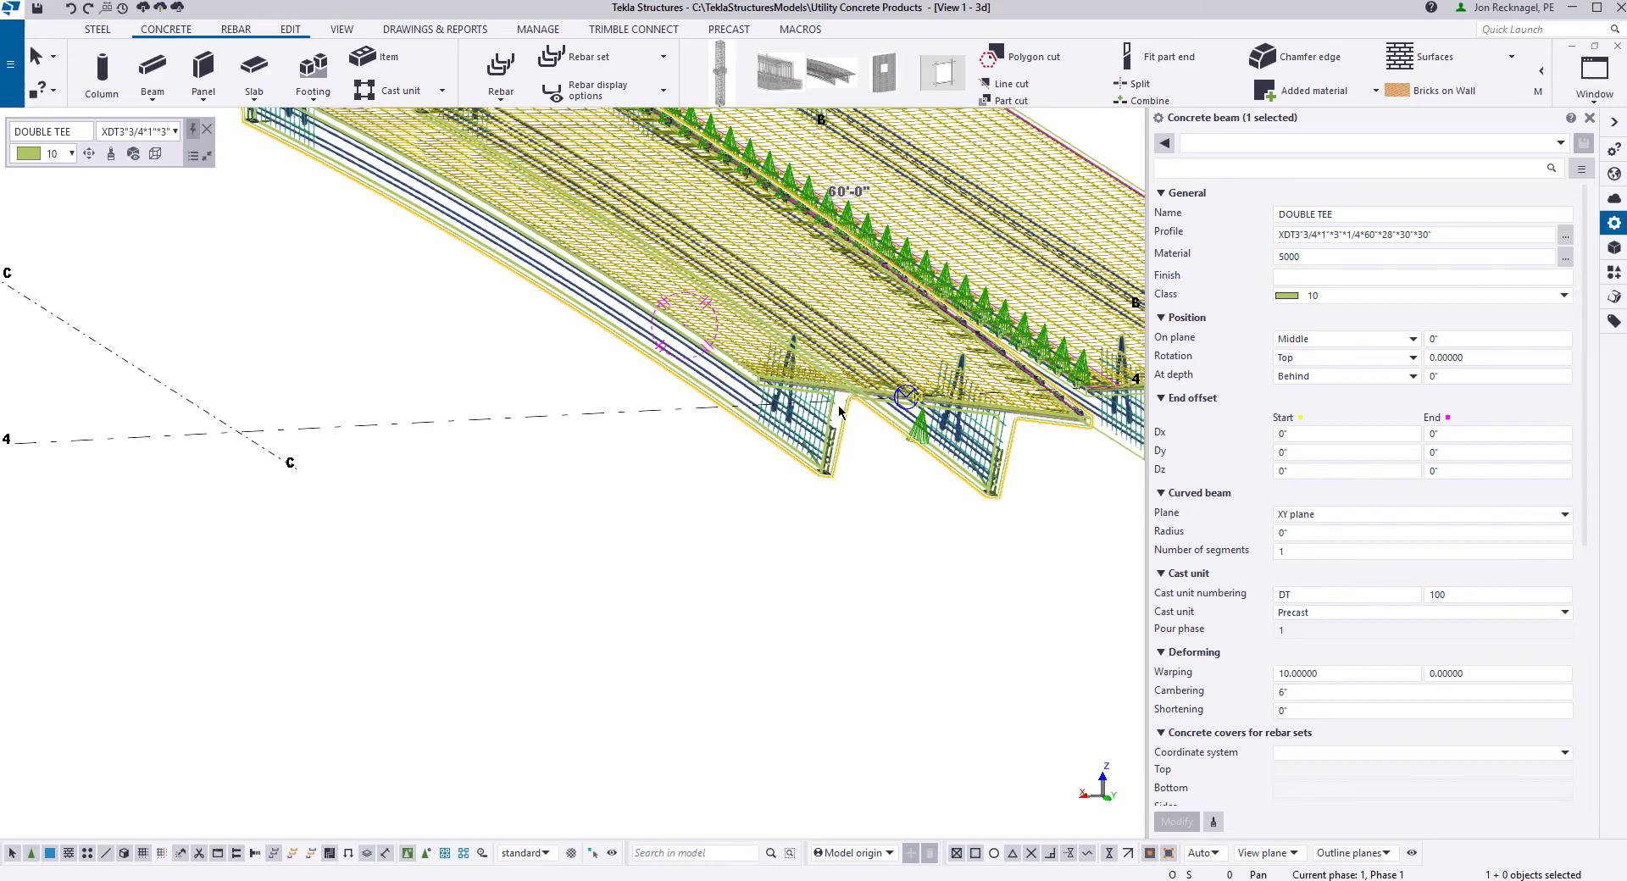
pyautogui.scroll(2, 839, 409)
pyautogui.keyDown('ctrl'); pyautogui.moveTo(839, 409); pyautogui.dragTo(781, 356, button='middle'); pyautogui.keyUp('ctrl')
pyautogui.keyDown('ctrl'); pyautogui.moveTo(892, 407); pyautogui.dragTo(811, 443, button='middle'); pyautogui.keyUp('ctrl')
pyautogui.rightClick(545, 211)
pyautogui.click(640, 304)
pyautogui.scroll(3, 799, 417)
# Step: Create a floor layout in plan view over the bay bounded by grid lines C, G, 3 and 4
pyautogui.hotkey('ctrl', 'p')
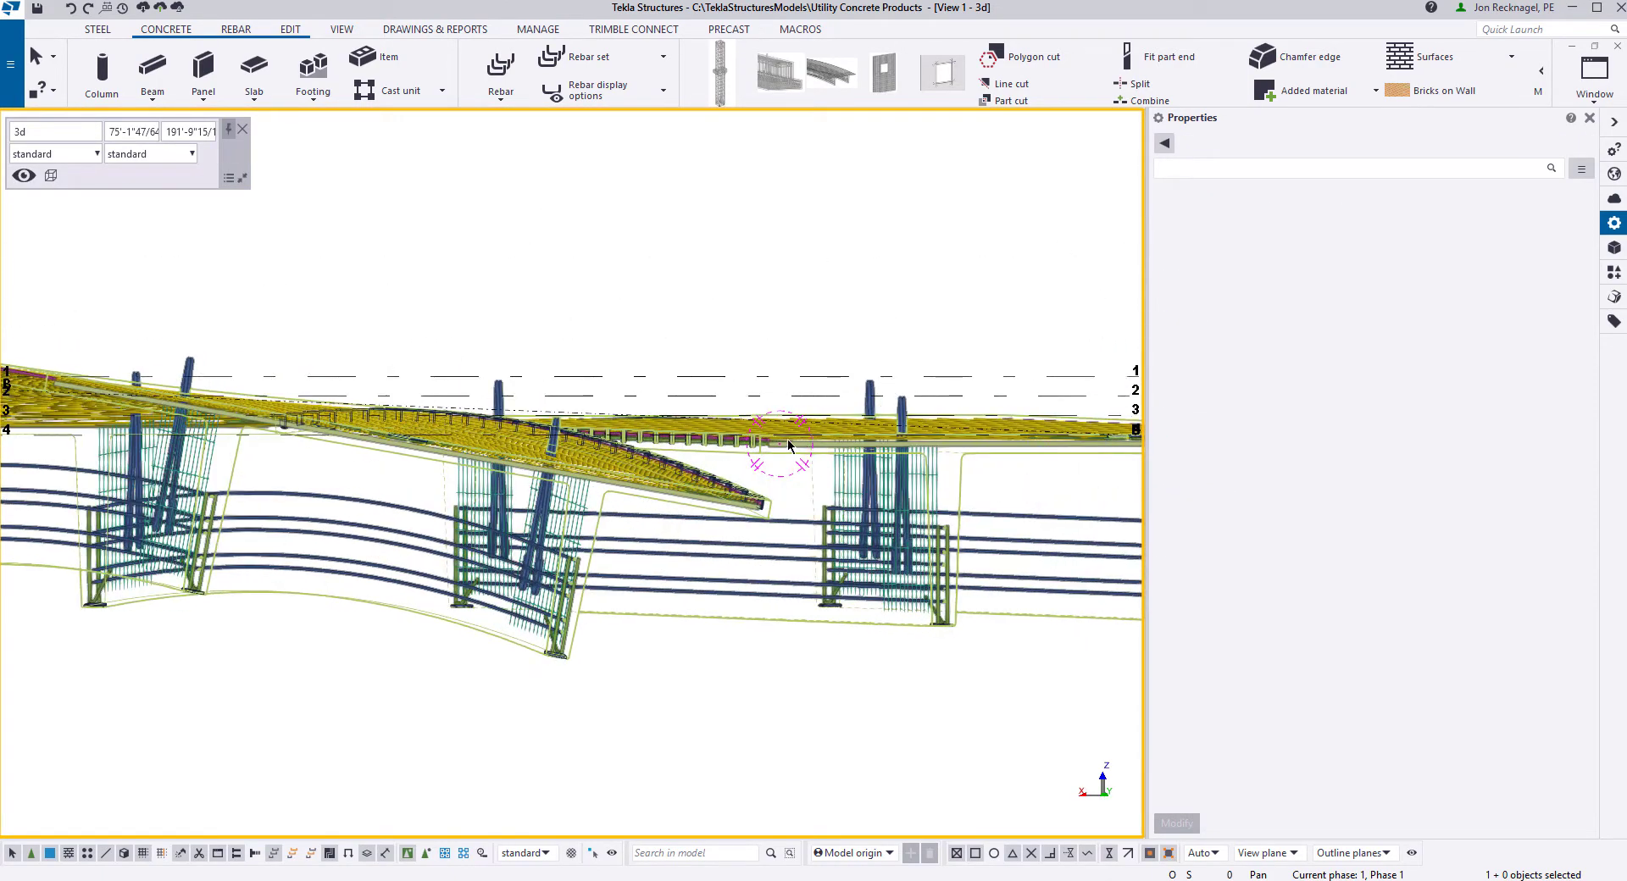
pyautogui.click(255, 97)
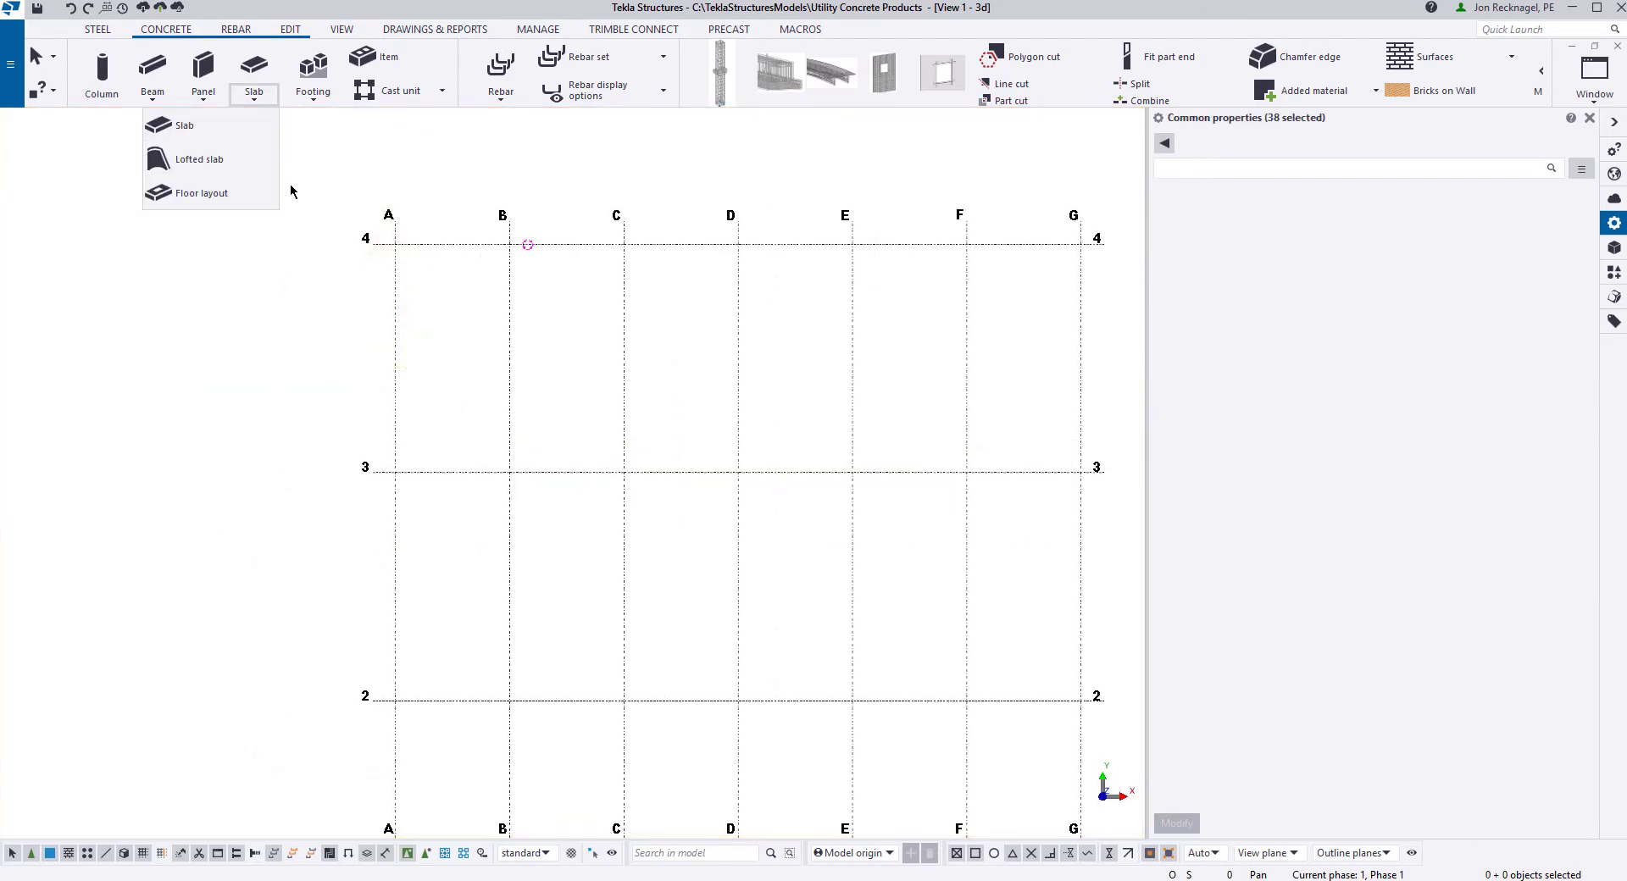
pyautogui.click(243, 206)
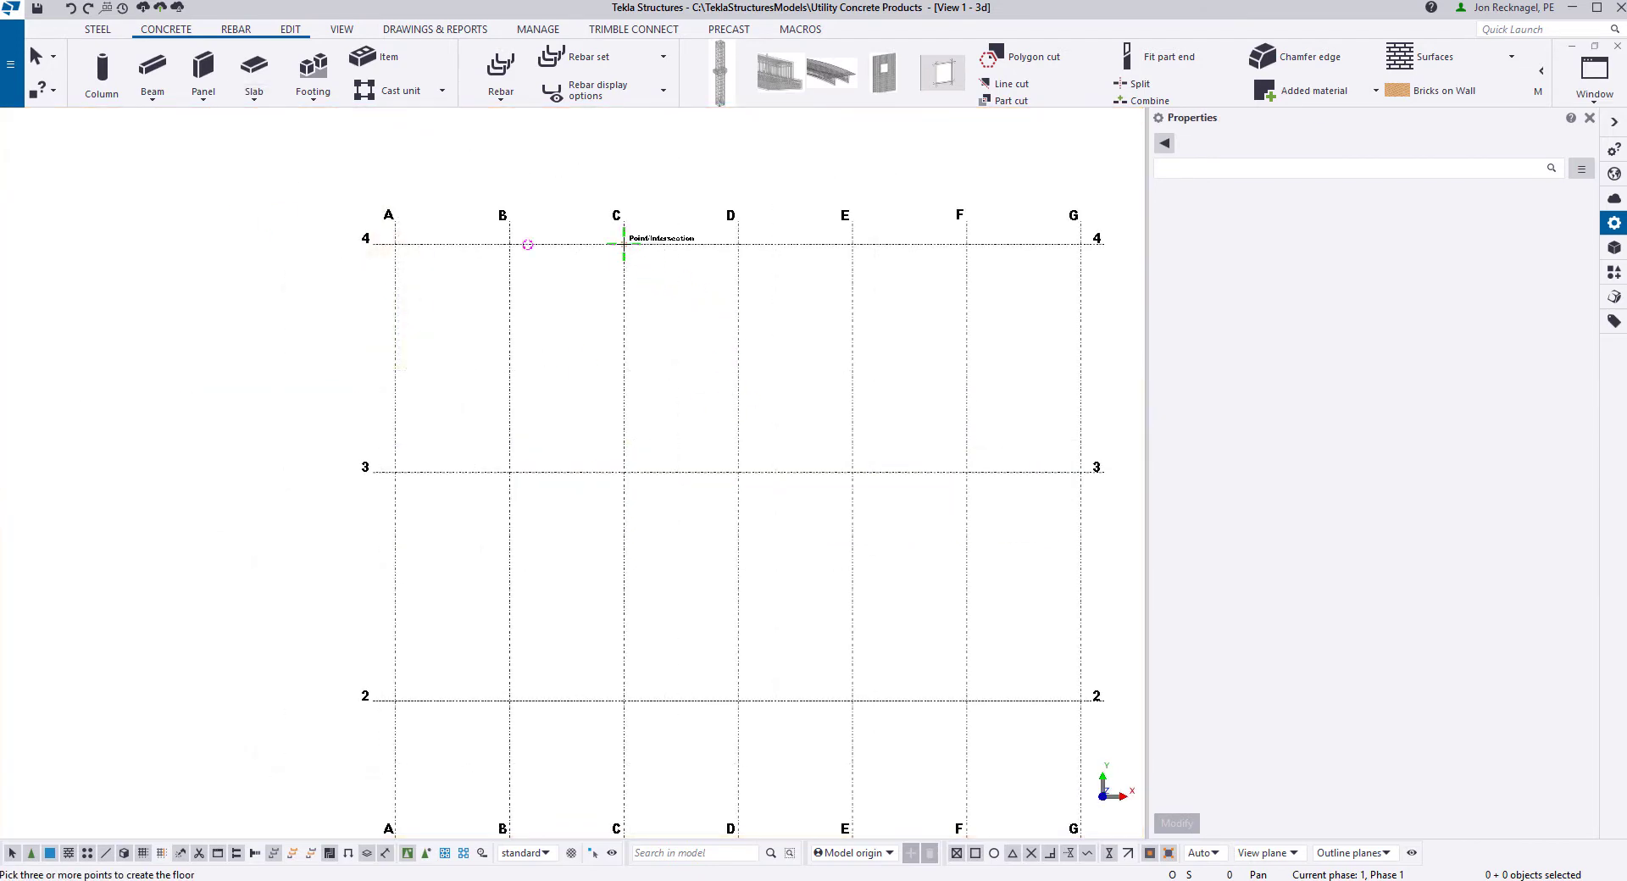
pyautogui.click(625, 471)
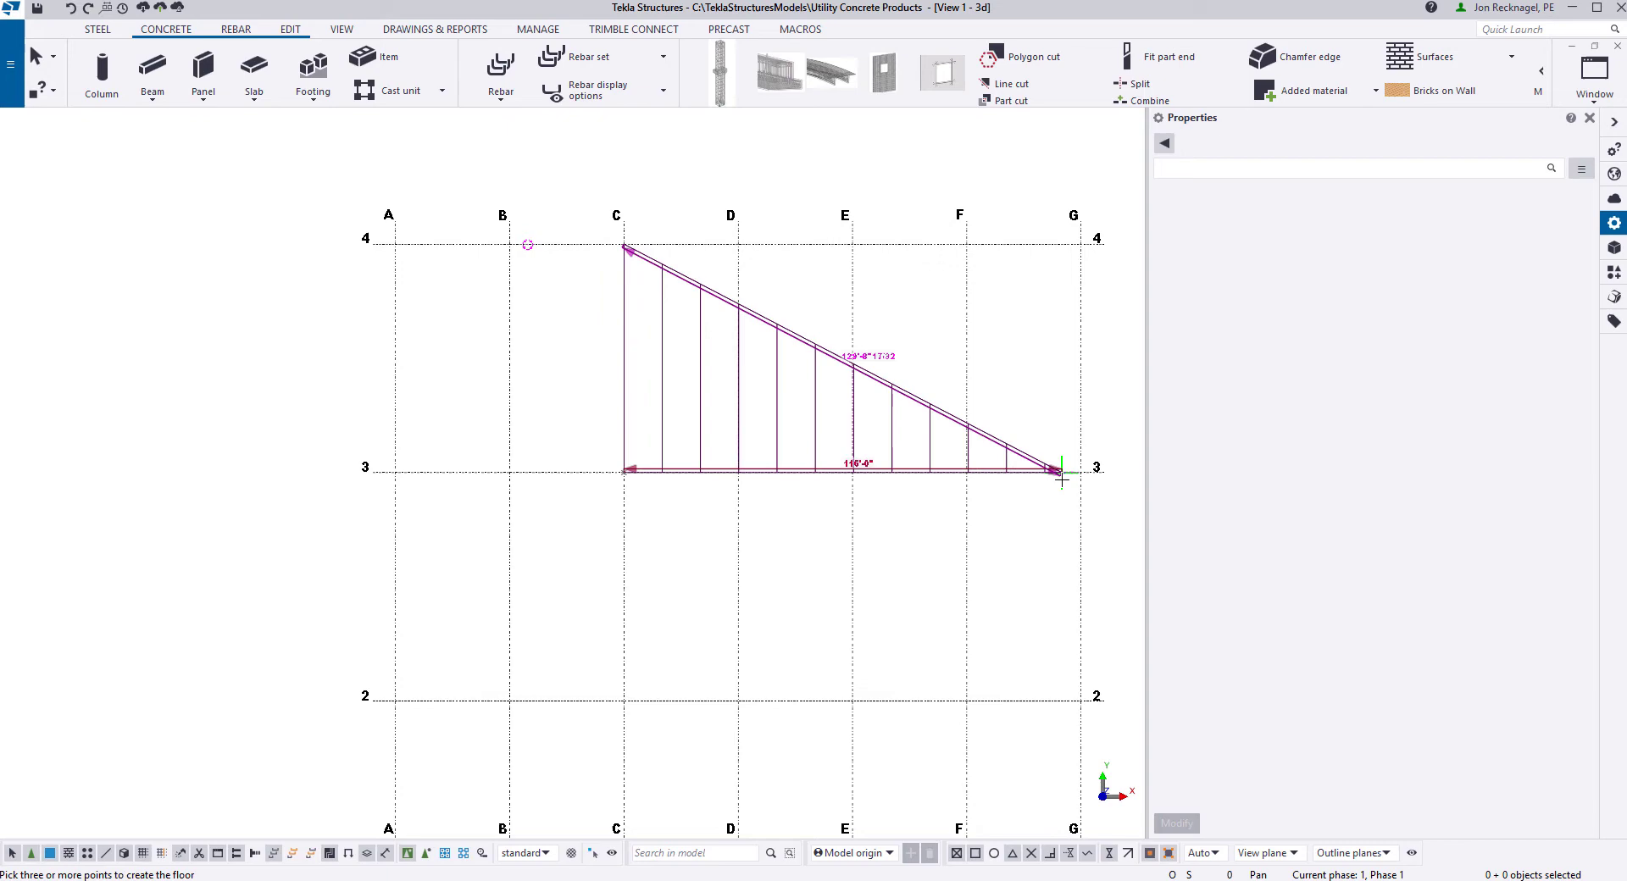
pyautogui.click(1080, 471)
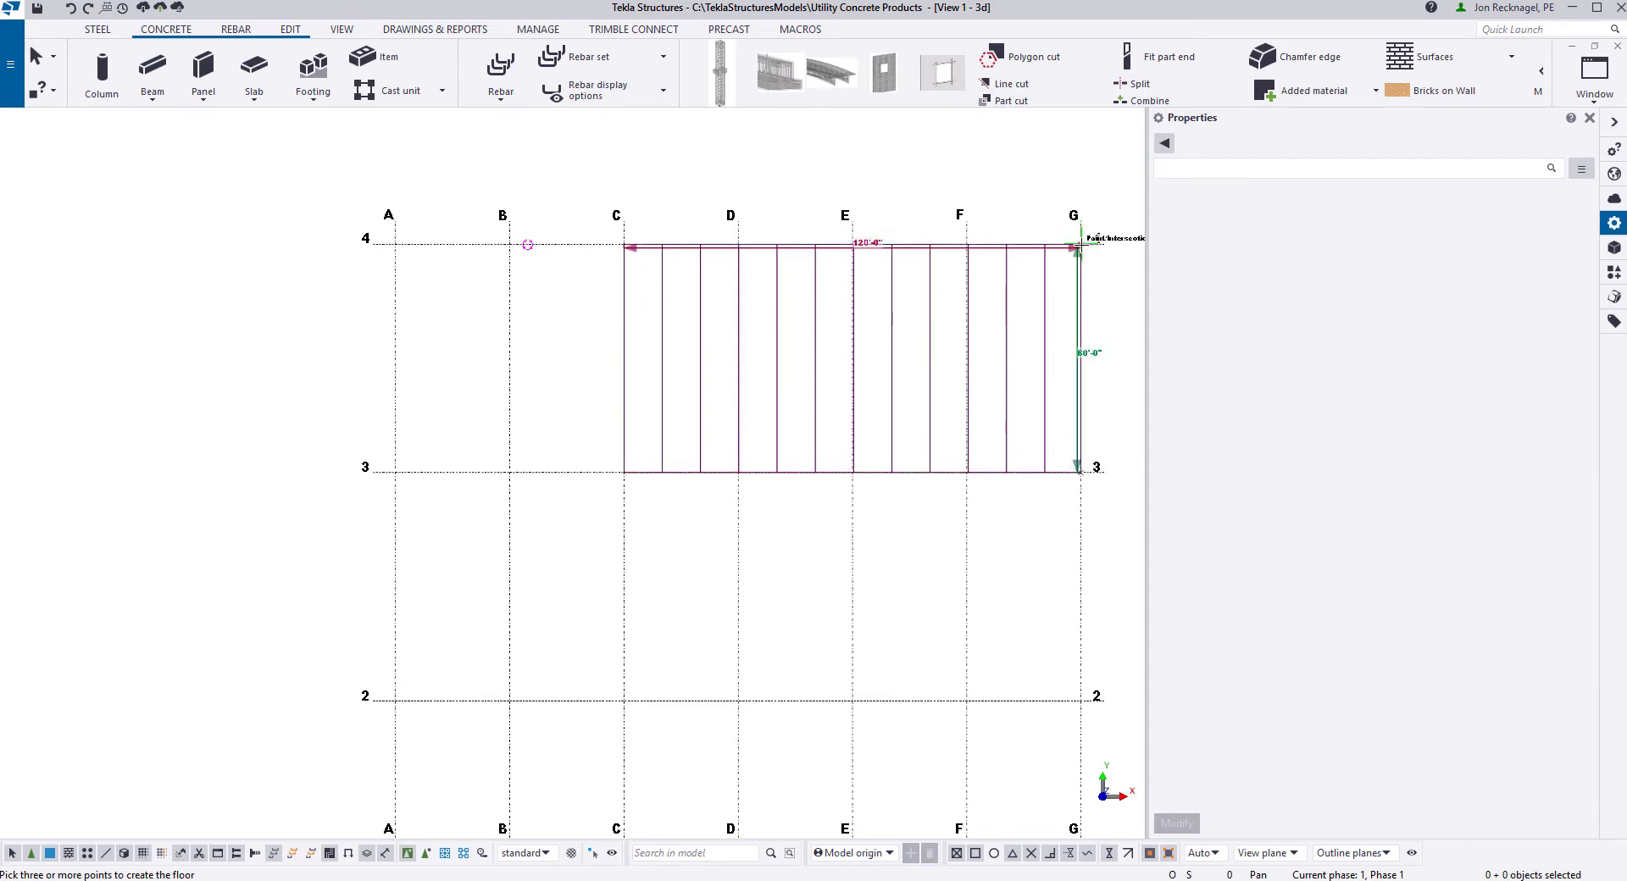
pyautogui.middleClick(943, 243)
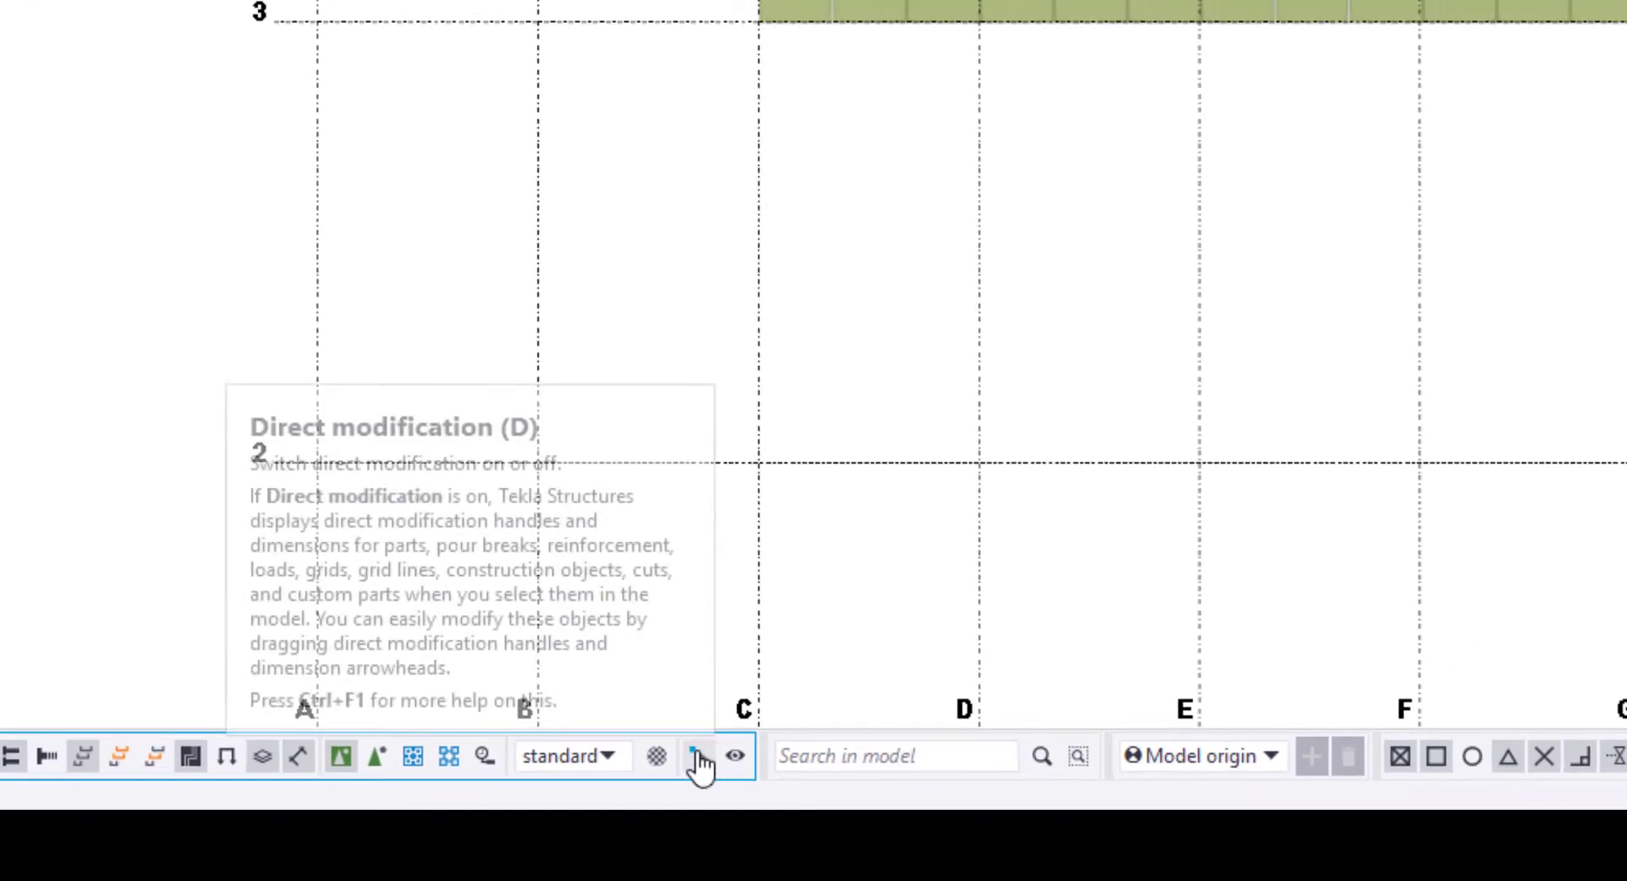
# Step: Turn on direct modification and move the floor layout's midpoint handle along grid line 4 from grid line E to D
pyautogui.click(701, 750)
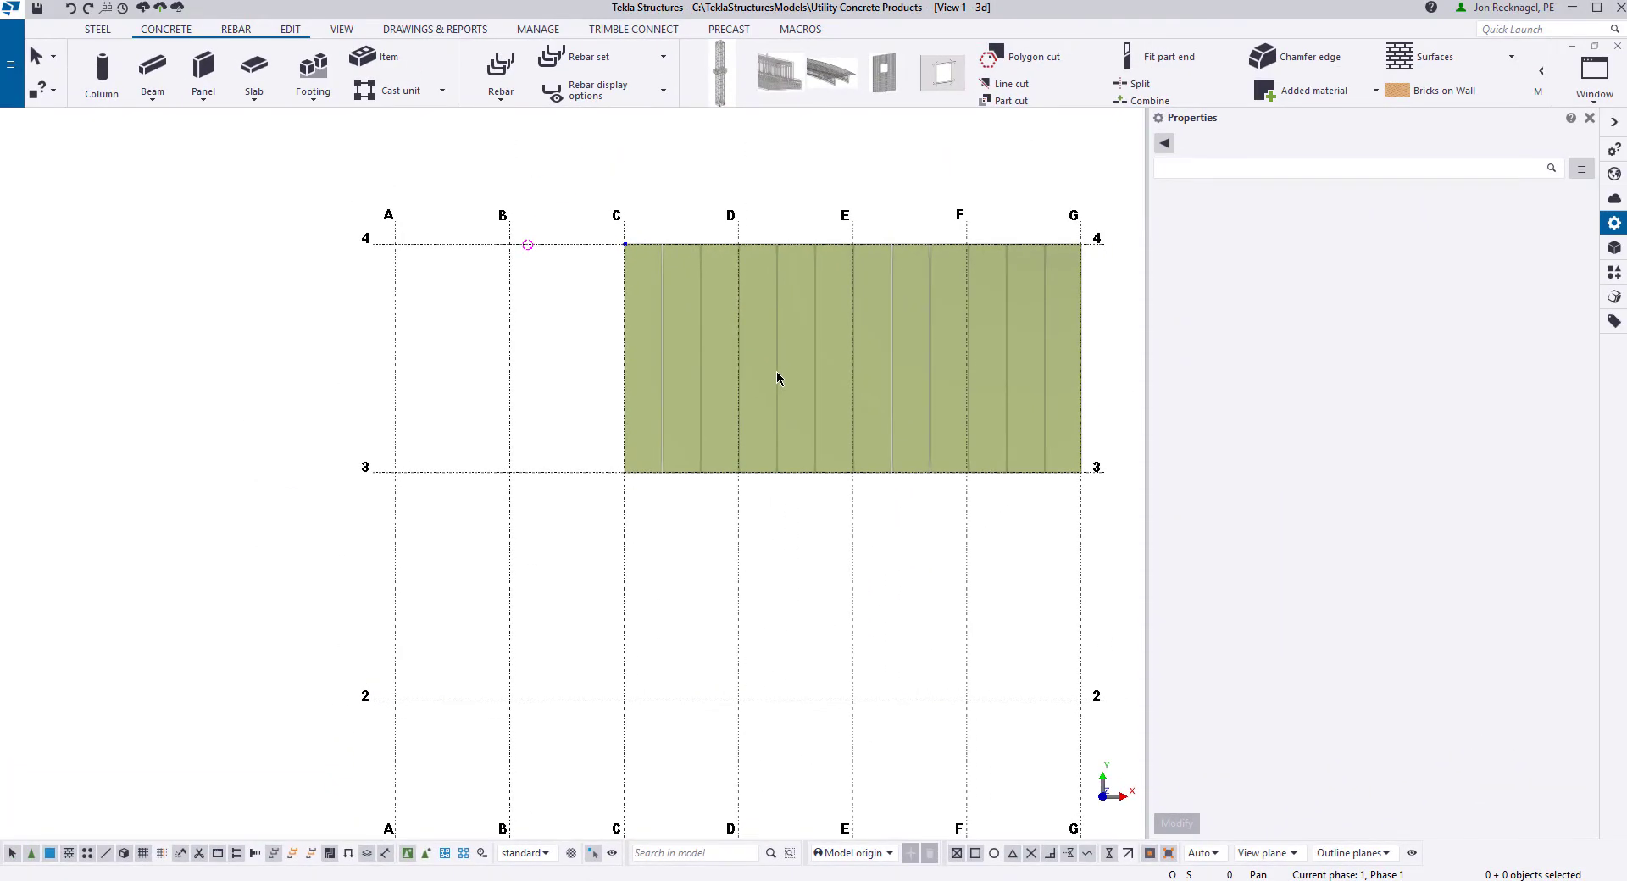
pyautogui.click(778, 378)
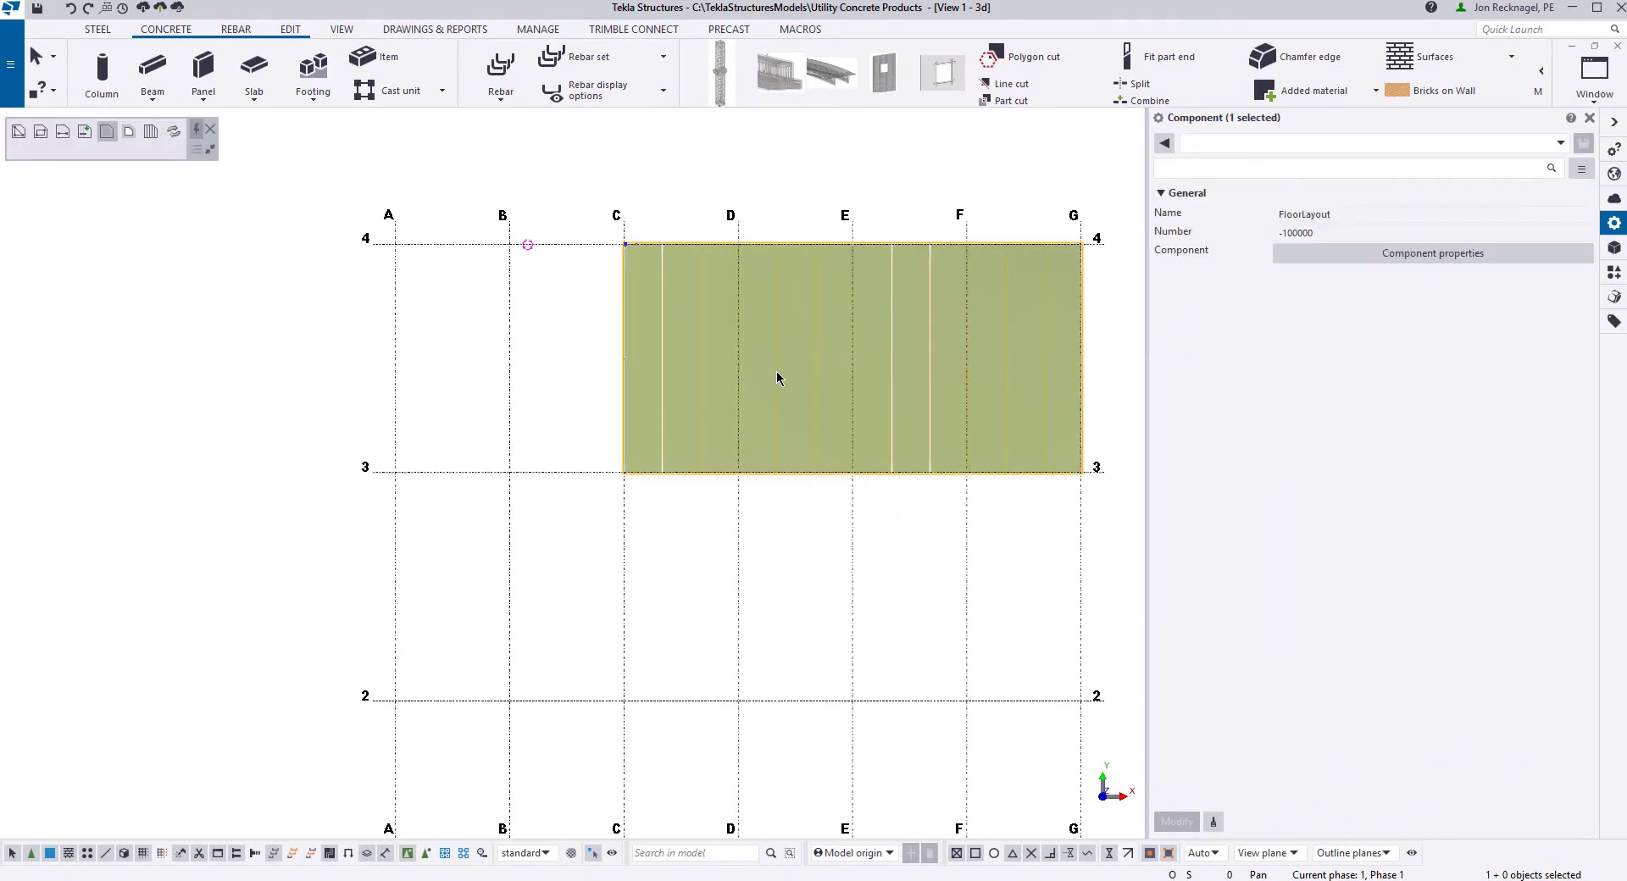
pyautogui.scroll(6, 848, 250)
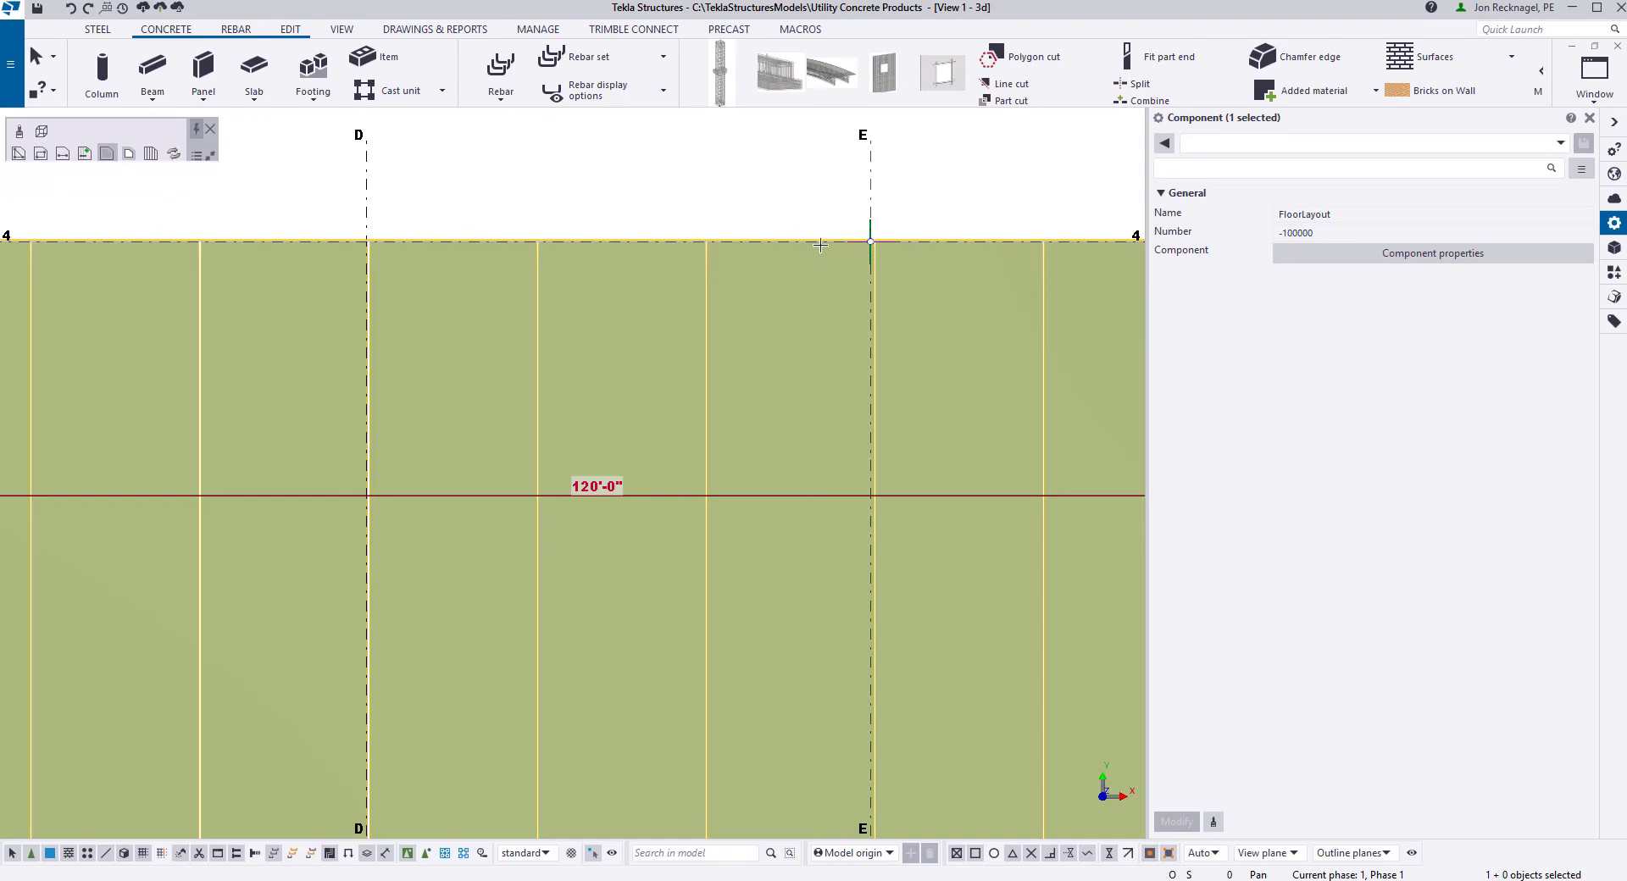
pyautogui.moveTo(870, 243); pyautogui.dragTo(365, 240)
pyautogui.scroll(-5, 415, 272)
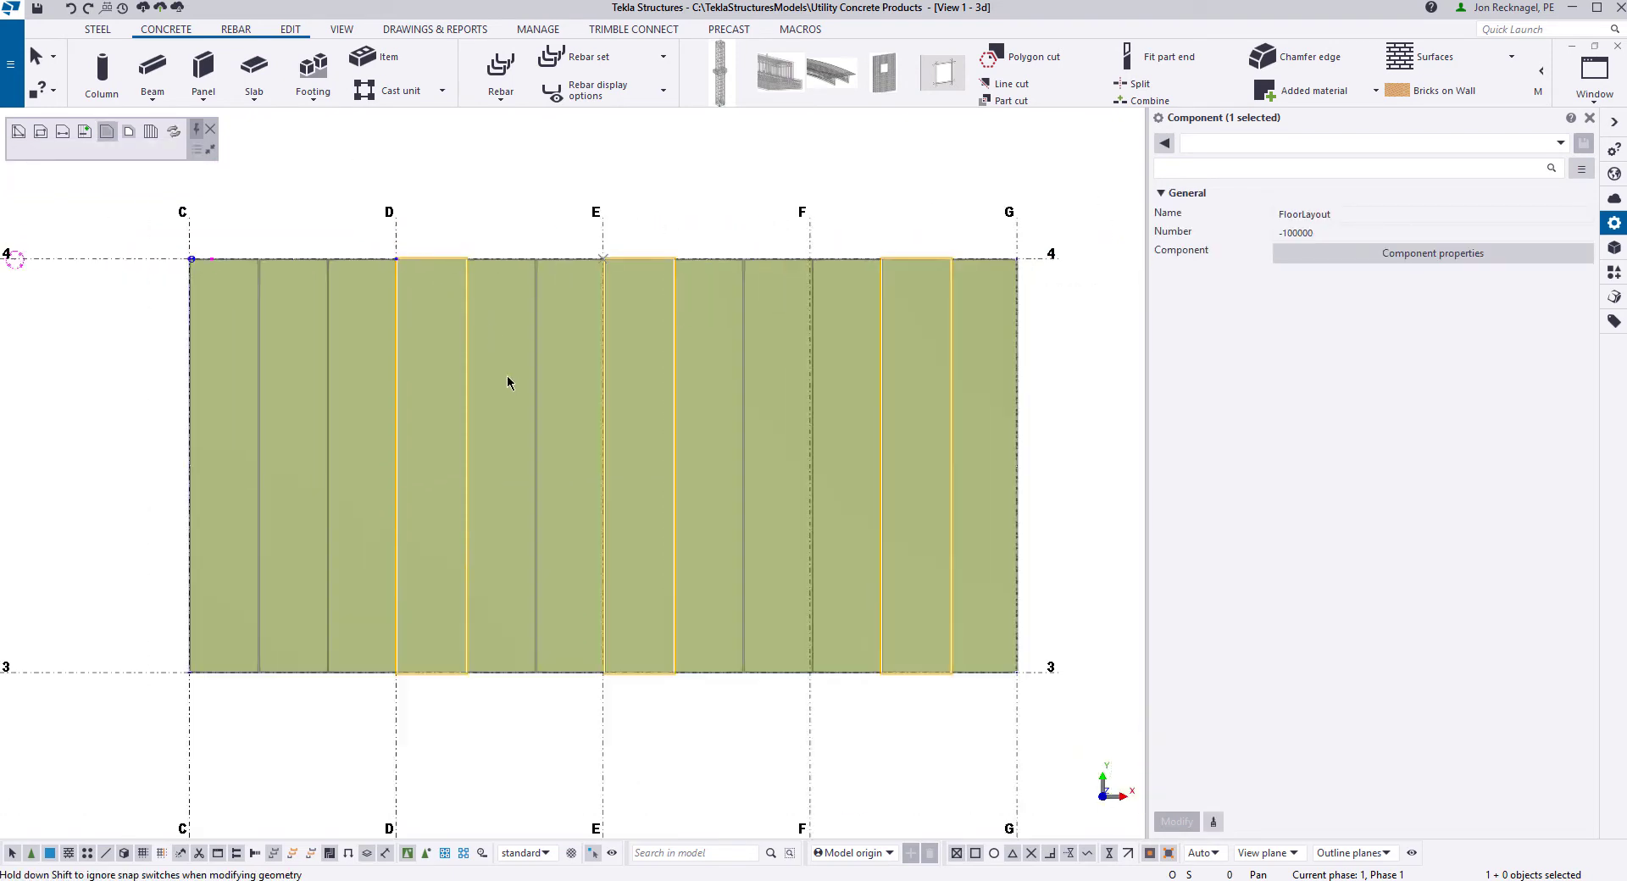
# Step: Move the floor layout's midpoint handle on the grid line 3 edge from grid line E to D
pyautogui.moveTo(545, 649); pyautogui.dragTo(624, 567, button='middle')
pyautogui.scroll(4, 628, 573)
pyautogui.scroll(3, 746, 619)
pyautogui.scroll(-2, 729, 592)
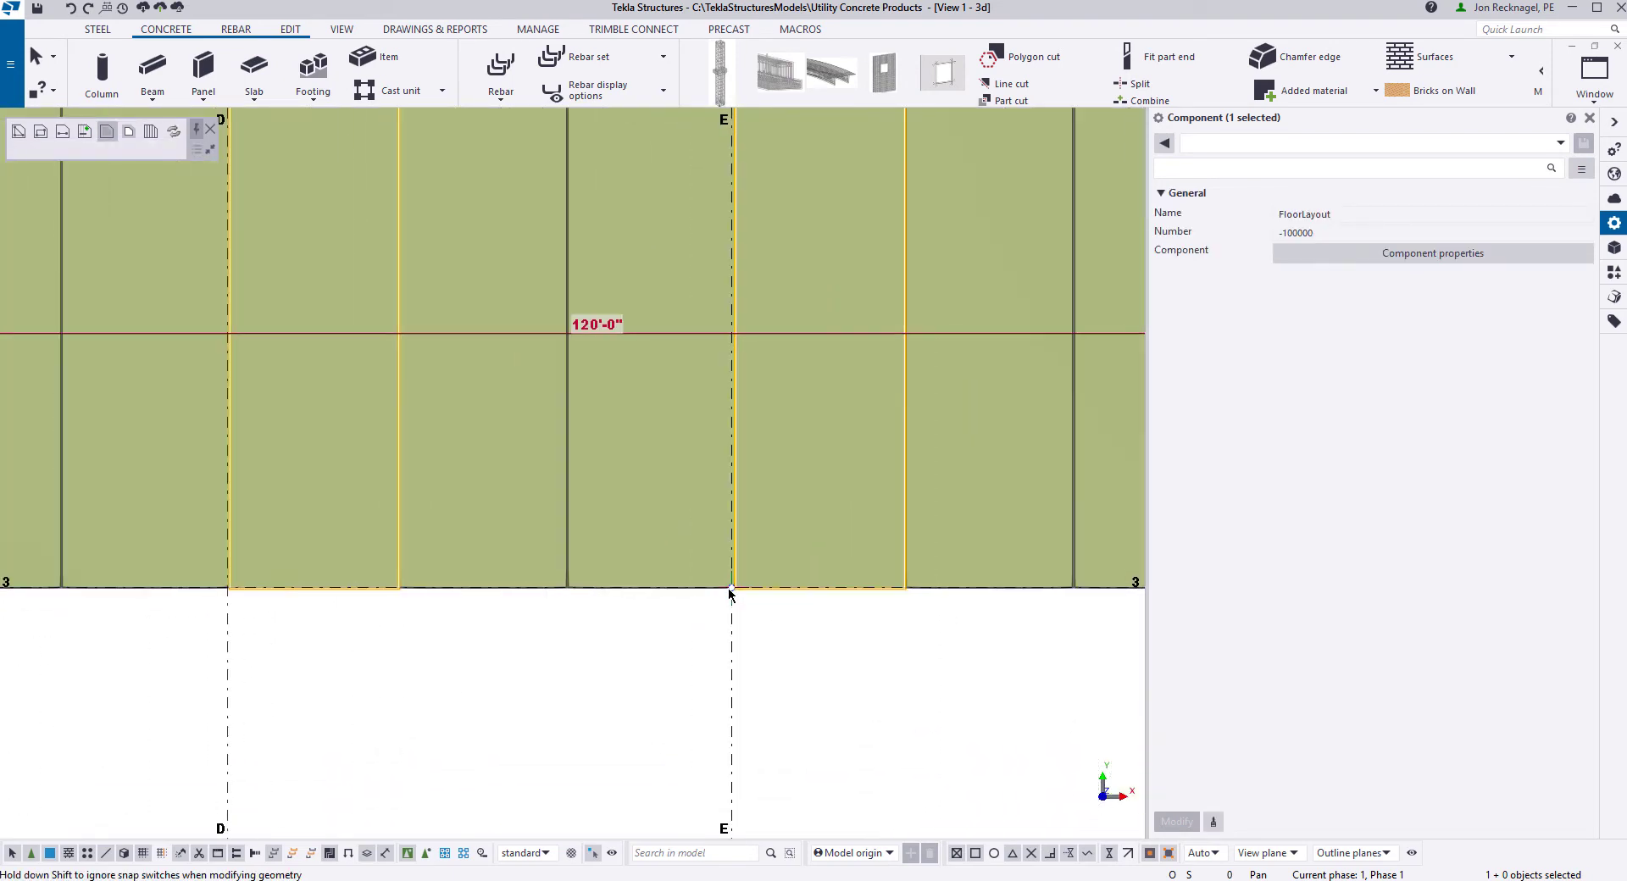
pyautogui.moveTo(730, 591); pyautogui.dragTo(231, 589)
pyautogui.scroll(-5, 364, 585)
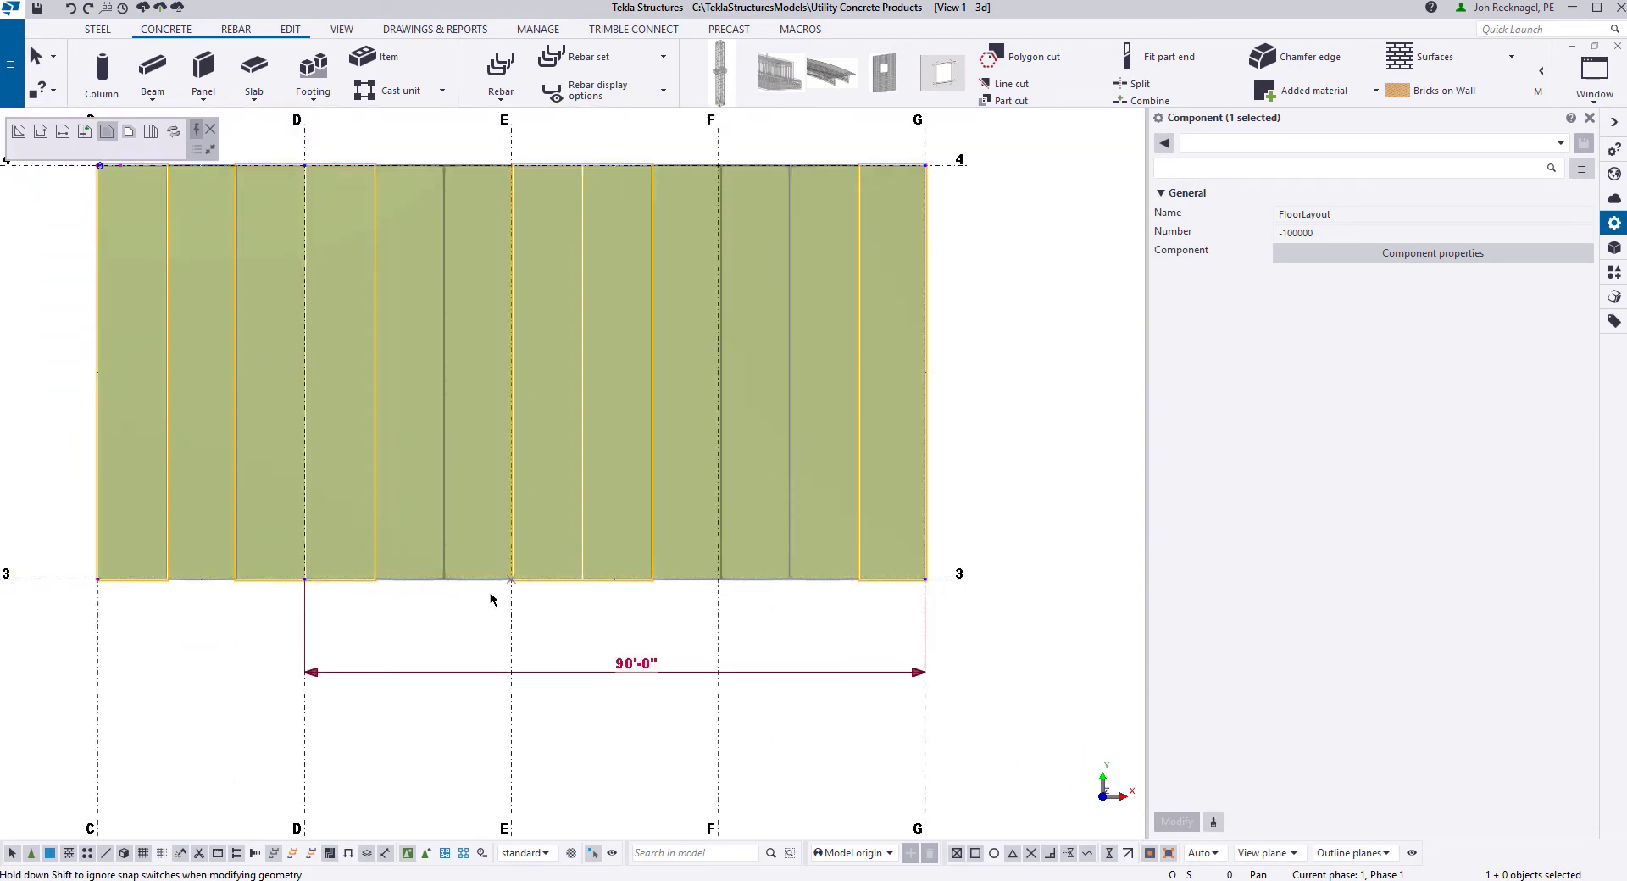
# Step: Add a floor layout edge point at the intersection of grid lines E and 3 using the midpoint handle between D and G
pyautogui.scroll(5, 654, 578)
pyautogui.scroll(1, 764, 594)
pyautogui.moveTo(476, 582); pyautogui.dragTo(683, 581, button='middle')
pyautogui.scroll(1, 727, 567)
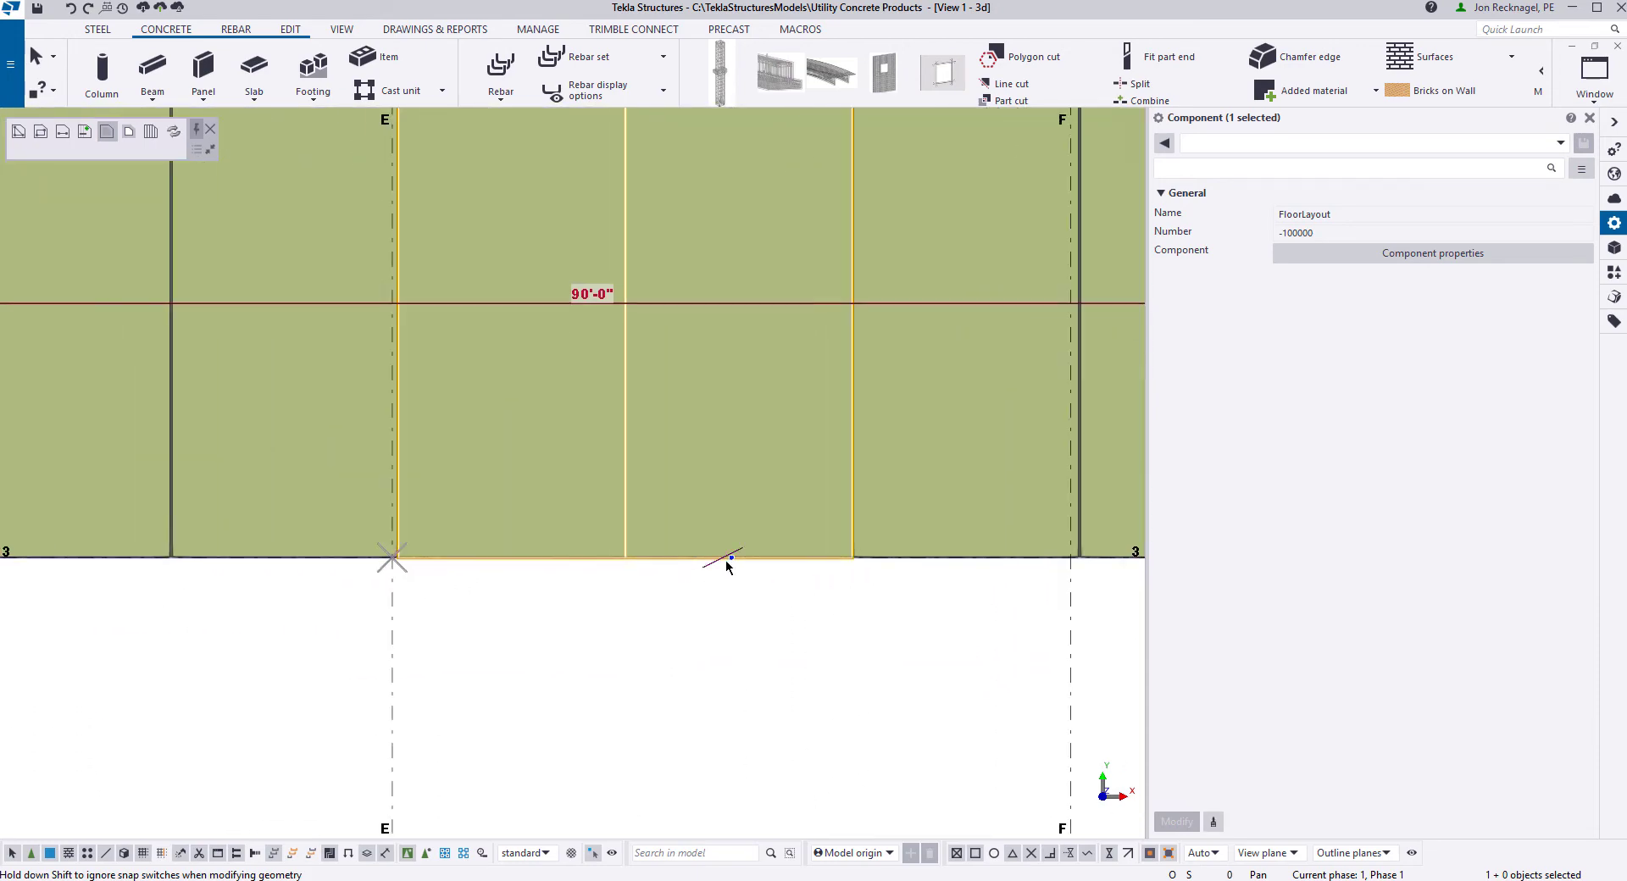
pyautogui.moveTo(731, 558); pyautogui.dragTo(393, 558)
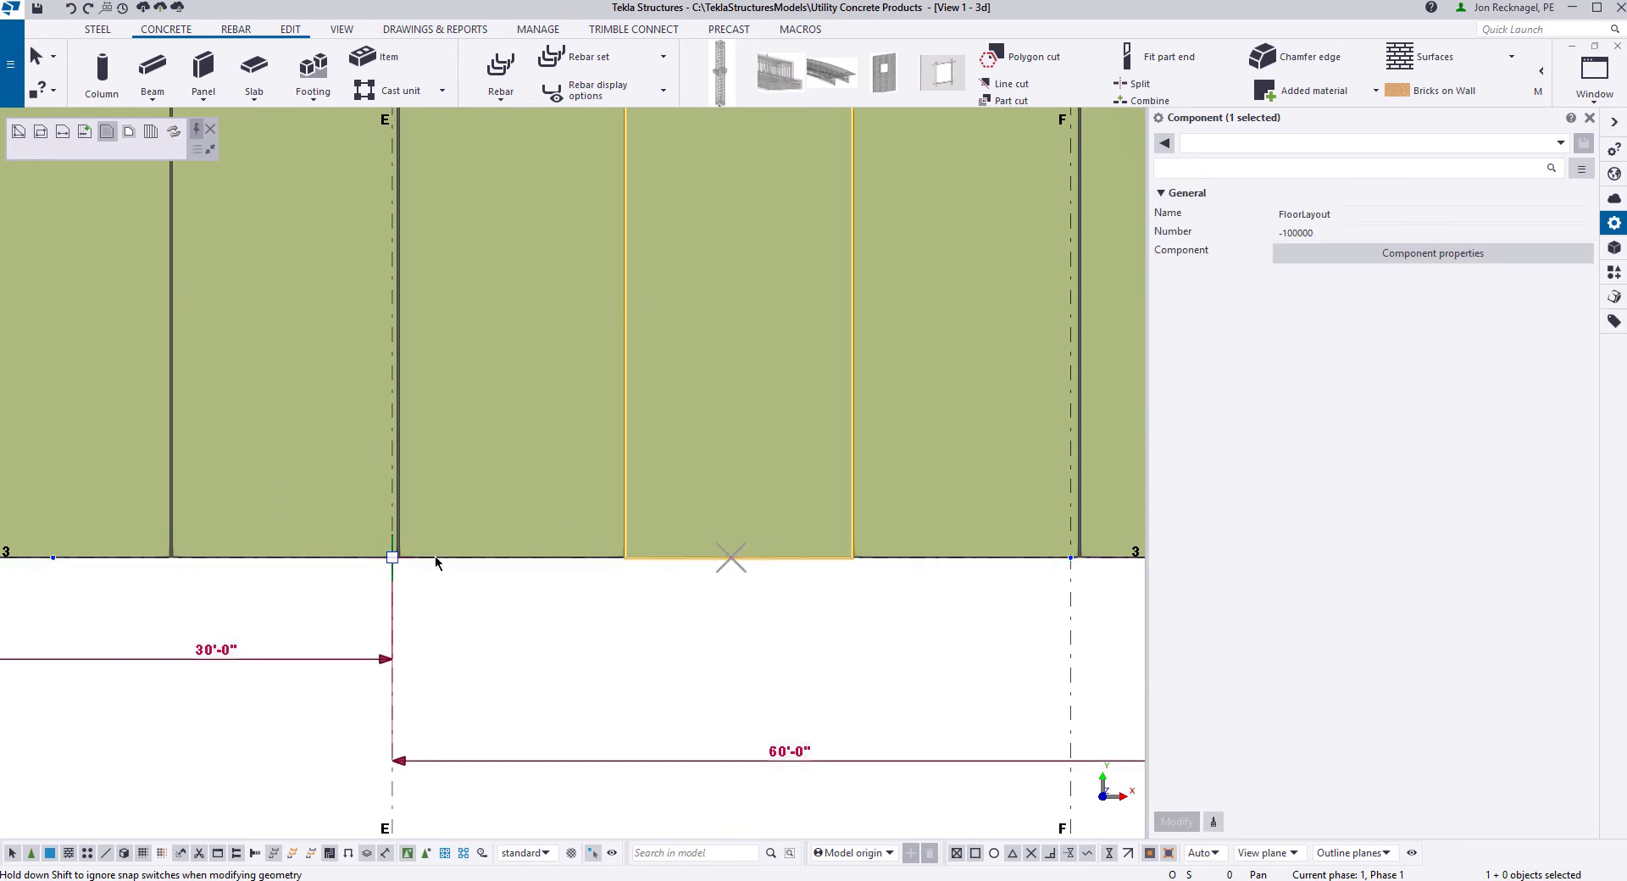
# Step: Add a floor layout edge point at grid lines F and 3 from the midpoint handle between E and G
pyautogui.scroll(-4, 542, 559)
pyautogui.moveTo(732, 583); pyautogui.dragTo(772, 575, button='middle')
pyautogui.scroll(5, 645, 589)
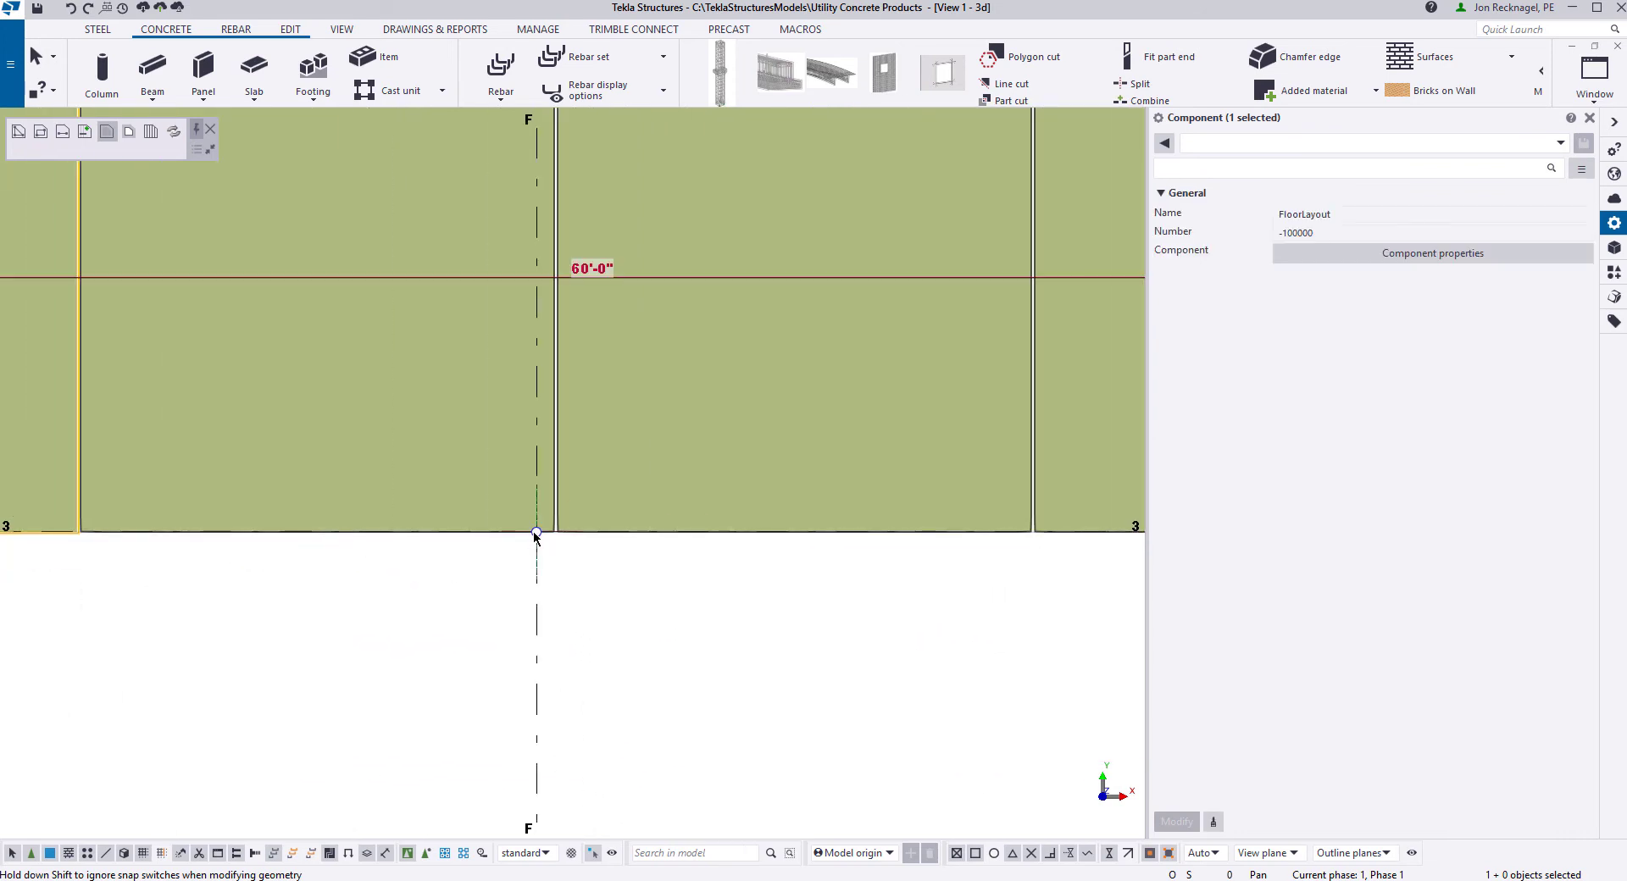
pyautogui.moveTo(573, 531); pyautogui.dragTo(495, 531)
pyautogui.scroll(3, 581, 537)
# Step: Add a floor layout edge point at grid lines E and 4 from the midpoint handle between D and G
pyautogui.scroll(-8, 495, 536)
pyautogui.moveTo(537, 371); pyautogui.dragTo(749, 453, button='middle')
pyautogui.scroll(5, 627, 428)
pyautogui.scroll(1, 763, 449)
pyautogui.moveTo(559, 442); pyautogui.dragTo(826, 449, button='middle')
pyautogui.scroll(1, 722, 449)
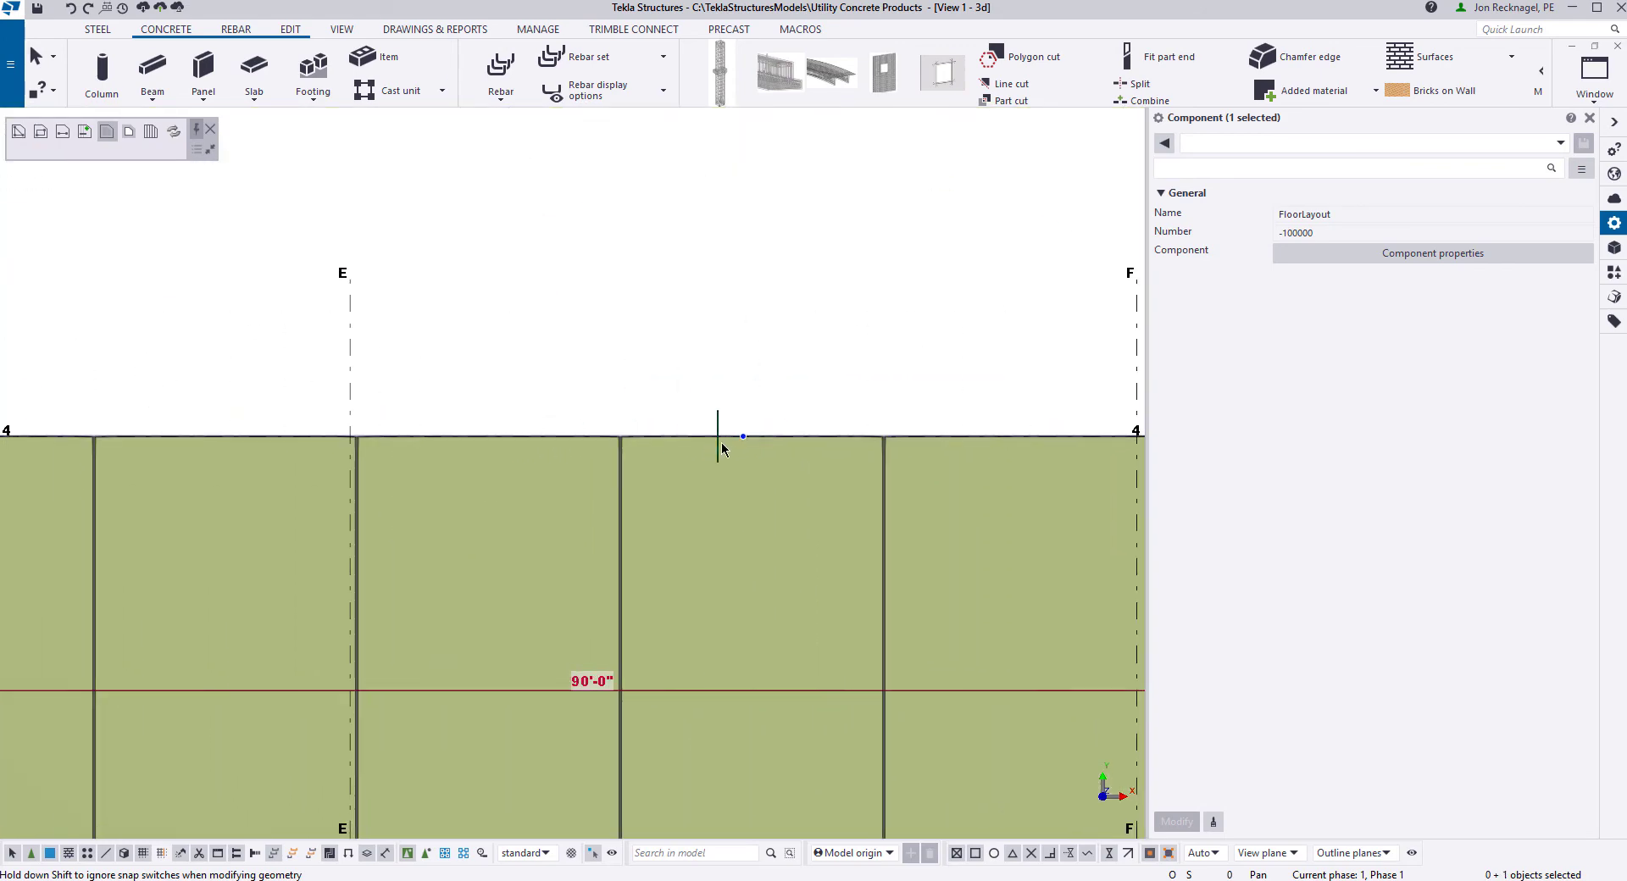
pyautogui.moveTo(605, 436); pyautogui.dragTo(350, 436)
# Step: Add a floor layout edge point at grid lines F and 4 from the midpoint handle between E and G
pyautogui.scroll(-2, 597, 447)
pyautogui.moveTo(964, 456); pyautogui.dragTo(619, 464, button='middle')
pyautogui.scroll(2, 621, 463)
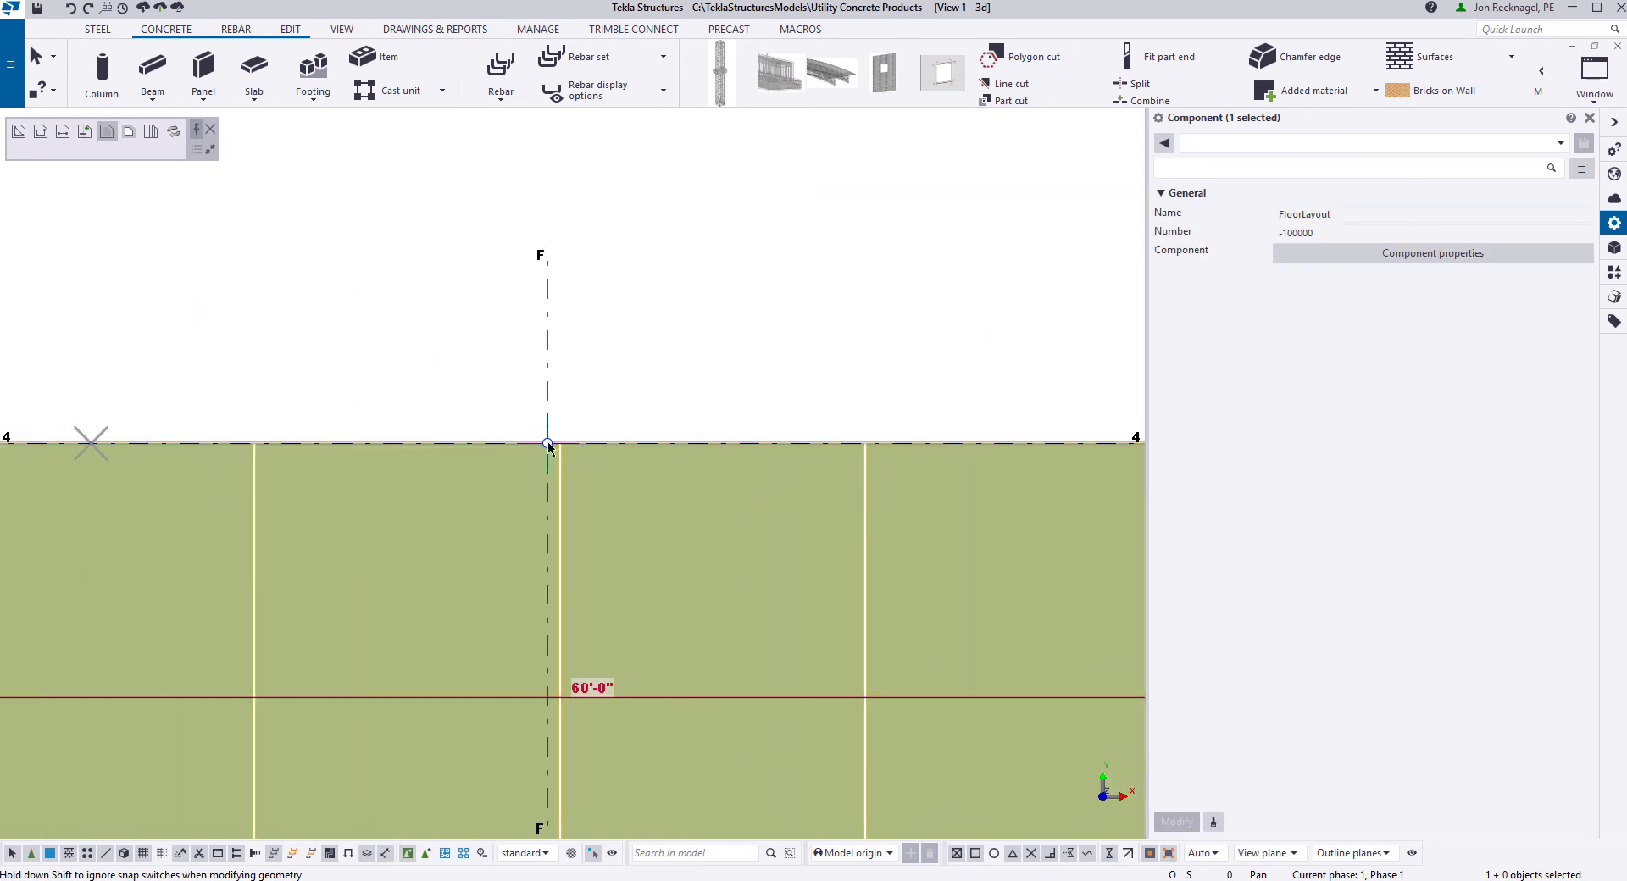
pyautogui.moveTo(547, 443); pyautogui.dragTo(507, 436)
pyautogui.scroll(2, 598, 451)
pyautogui.scroll(-5, 534, 439)
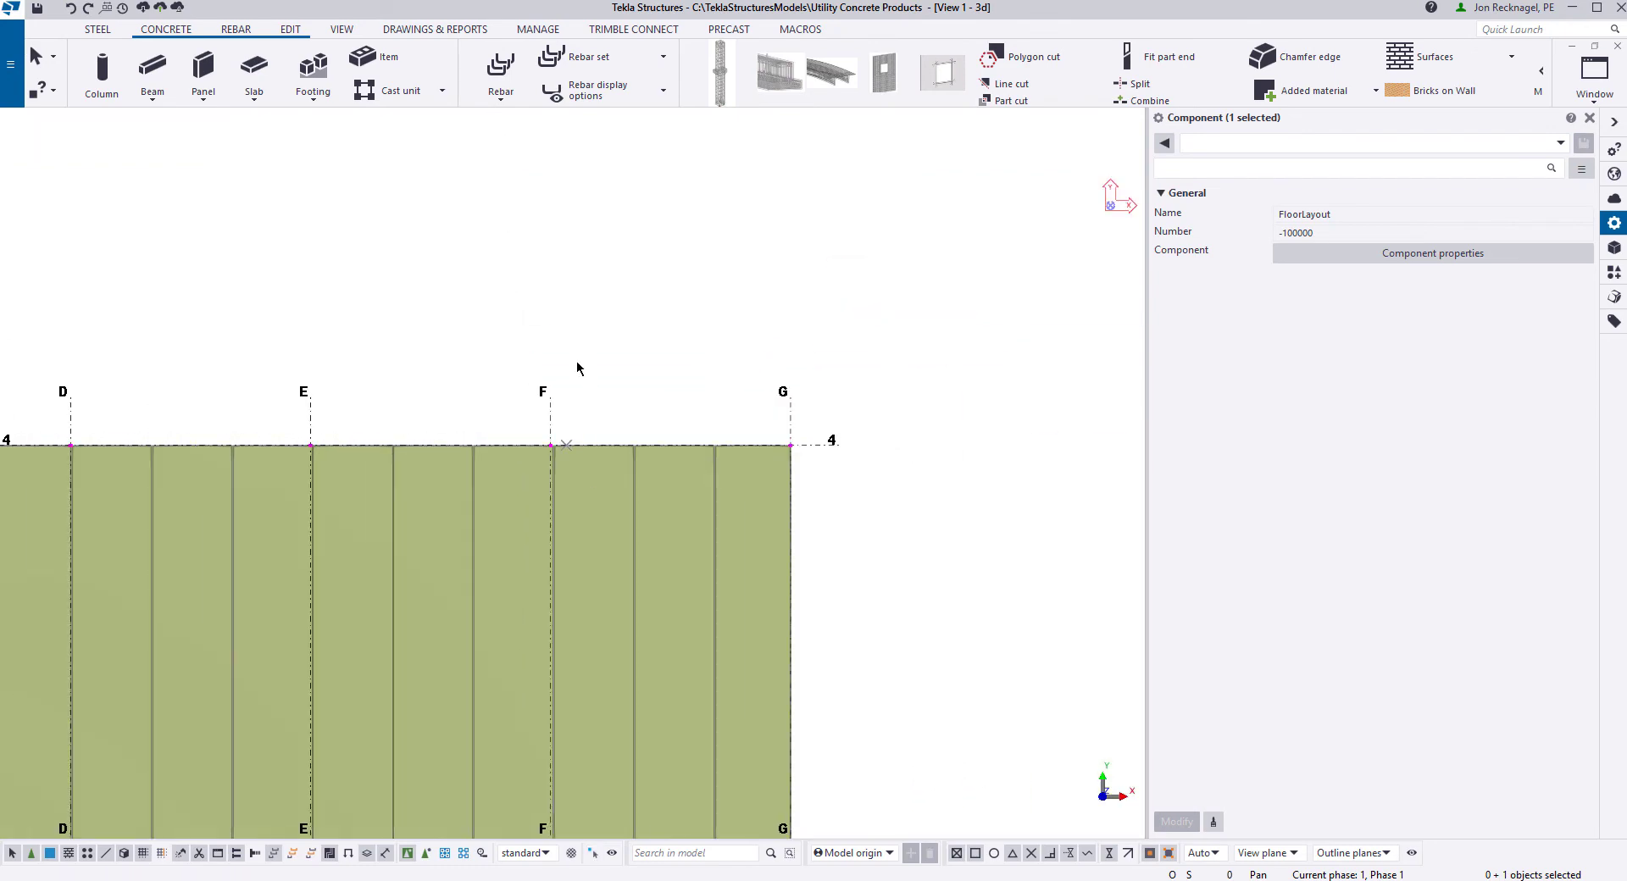
# Step: Select the floor layout and orient the view to its elevation, facing the double tee ends along grid line 4
pyautogui.scroll(-2, 584, 444)
pyautogui.moveTo(338, 644); pyautogui.dragTo(576, 549, button='middle')
pyautogui.scroll(-2, 576, 546)
pyautogui.moveTo(577, 544)
pyautogui.keyDown('ctrl'); pyautogui.mouseDown(button='middle')
pyautogui.moveTo(614, 534)
pyautogui.moveTo(583, 536)
pyautogui.mouseUp(button='middle'); pyautogui.keyUp('ctrl')
pyautogui.click(562, 547)
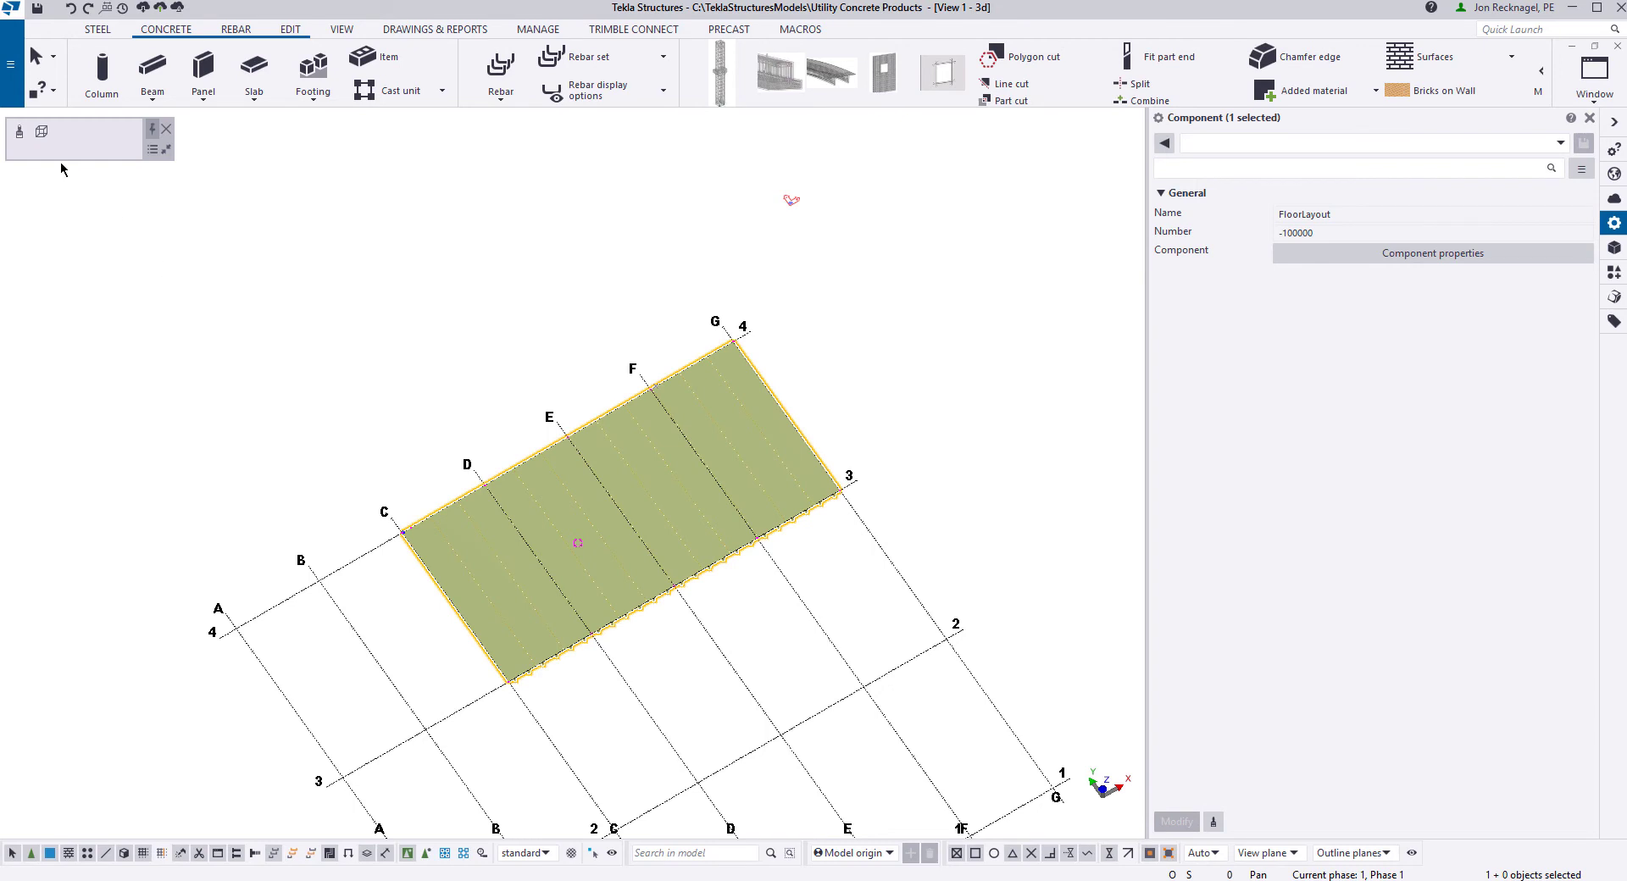
pyautogui.click(45, 137)
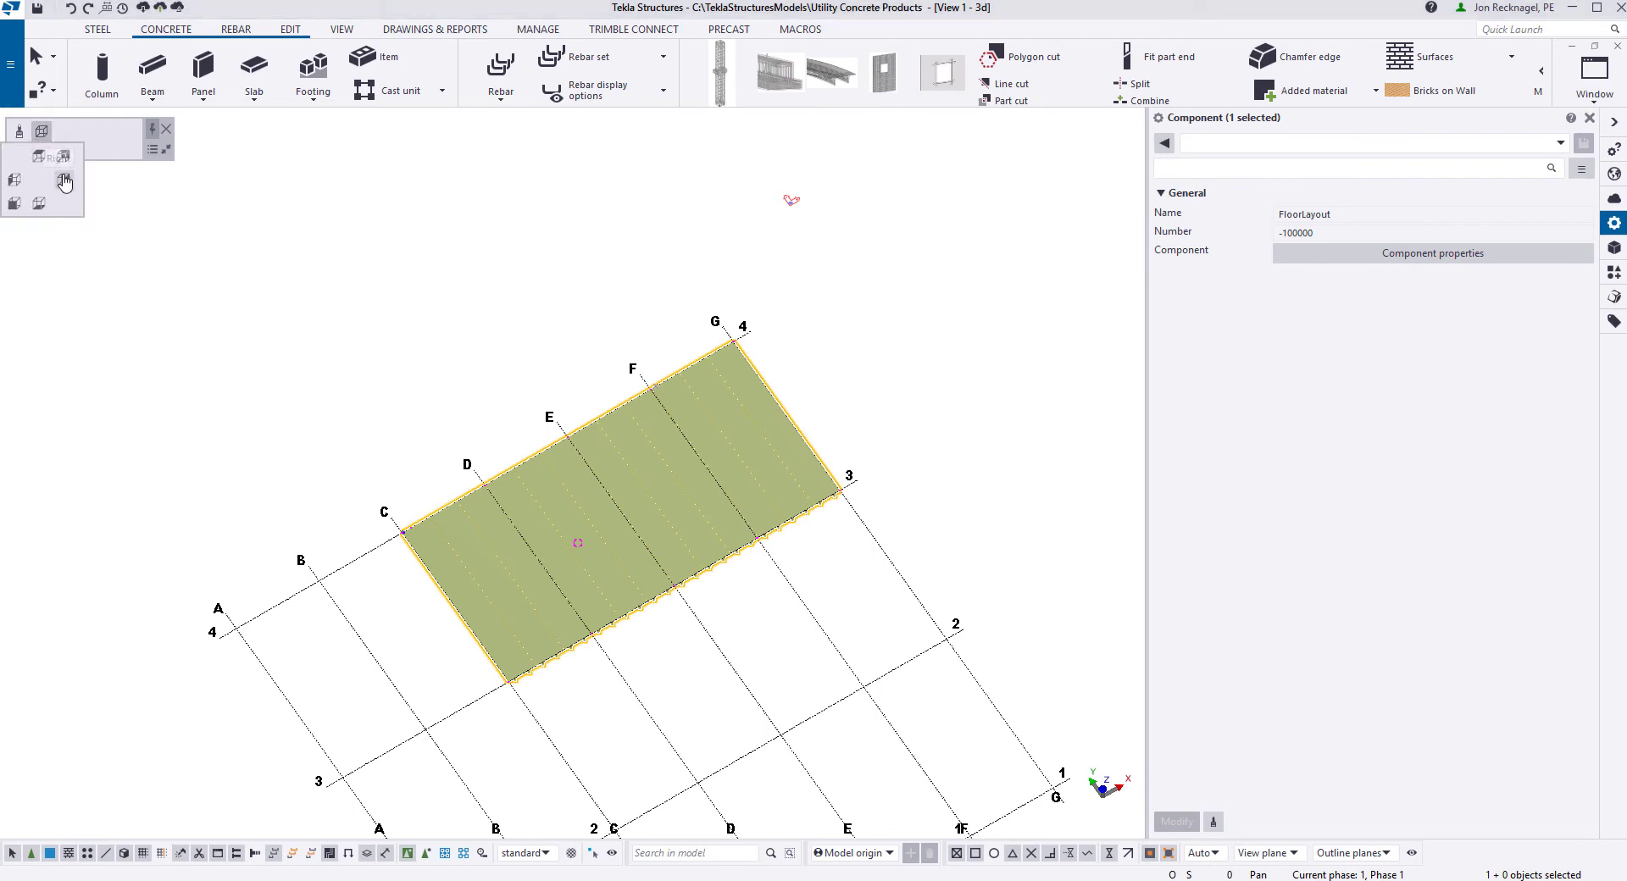
pyautogui.click(14, 204)
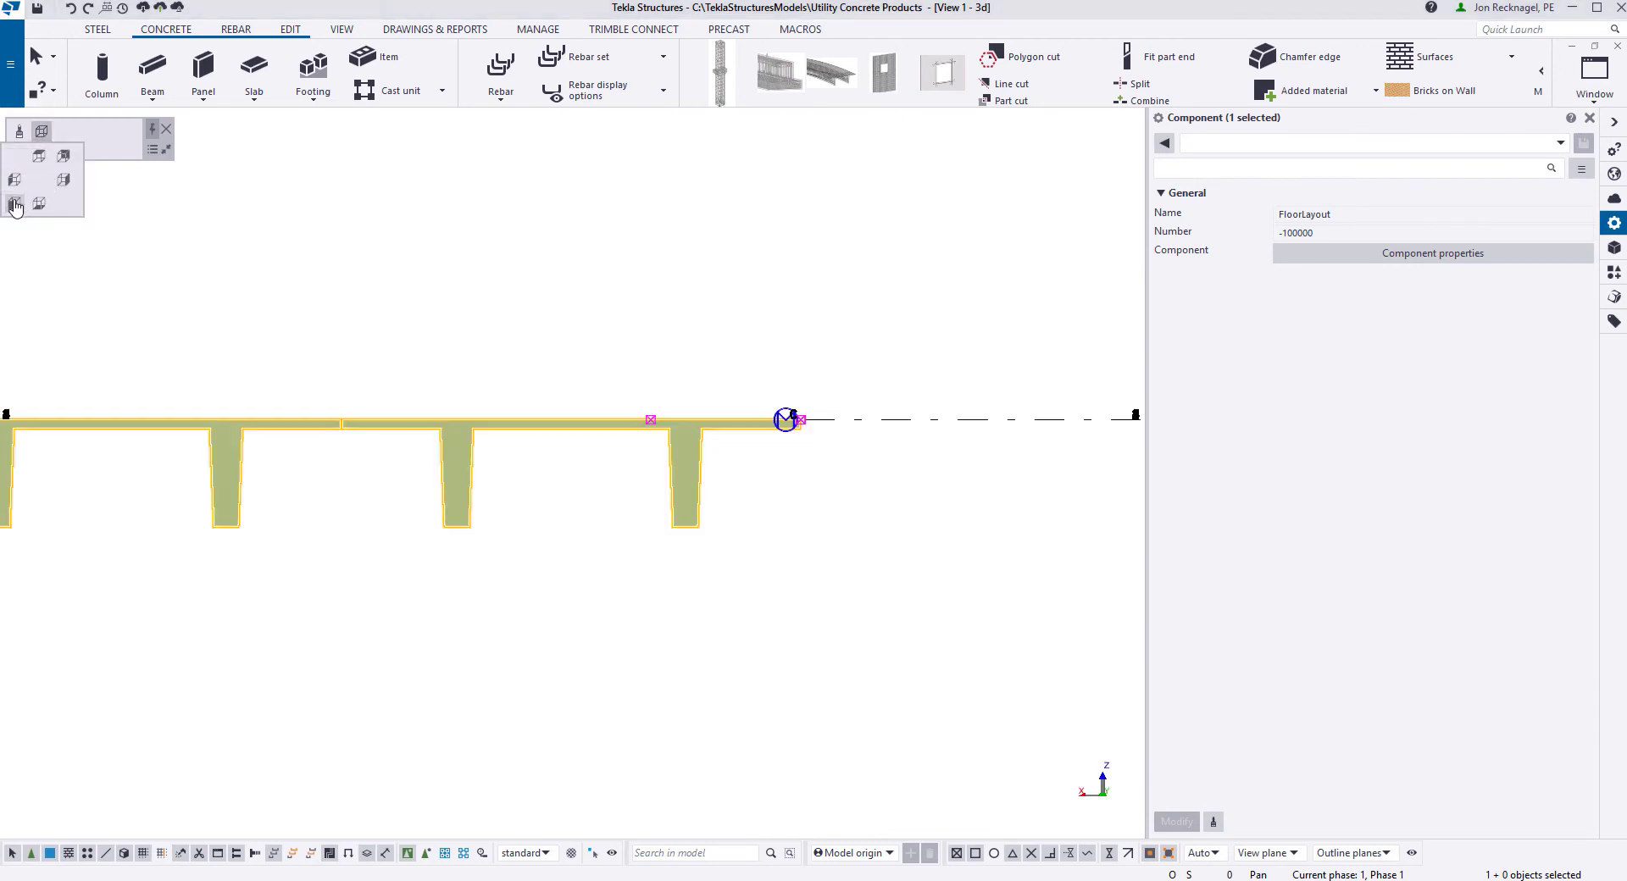
# Step: Raise the floor layout's edge points at grid line F with a linear move of 10" in Z
pyautogui.scroll(-5, 612, 399)
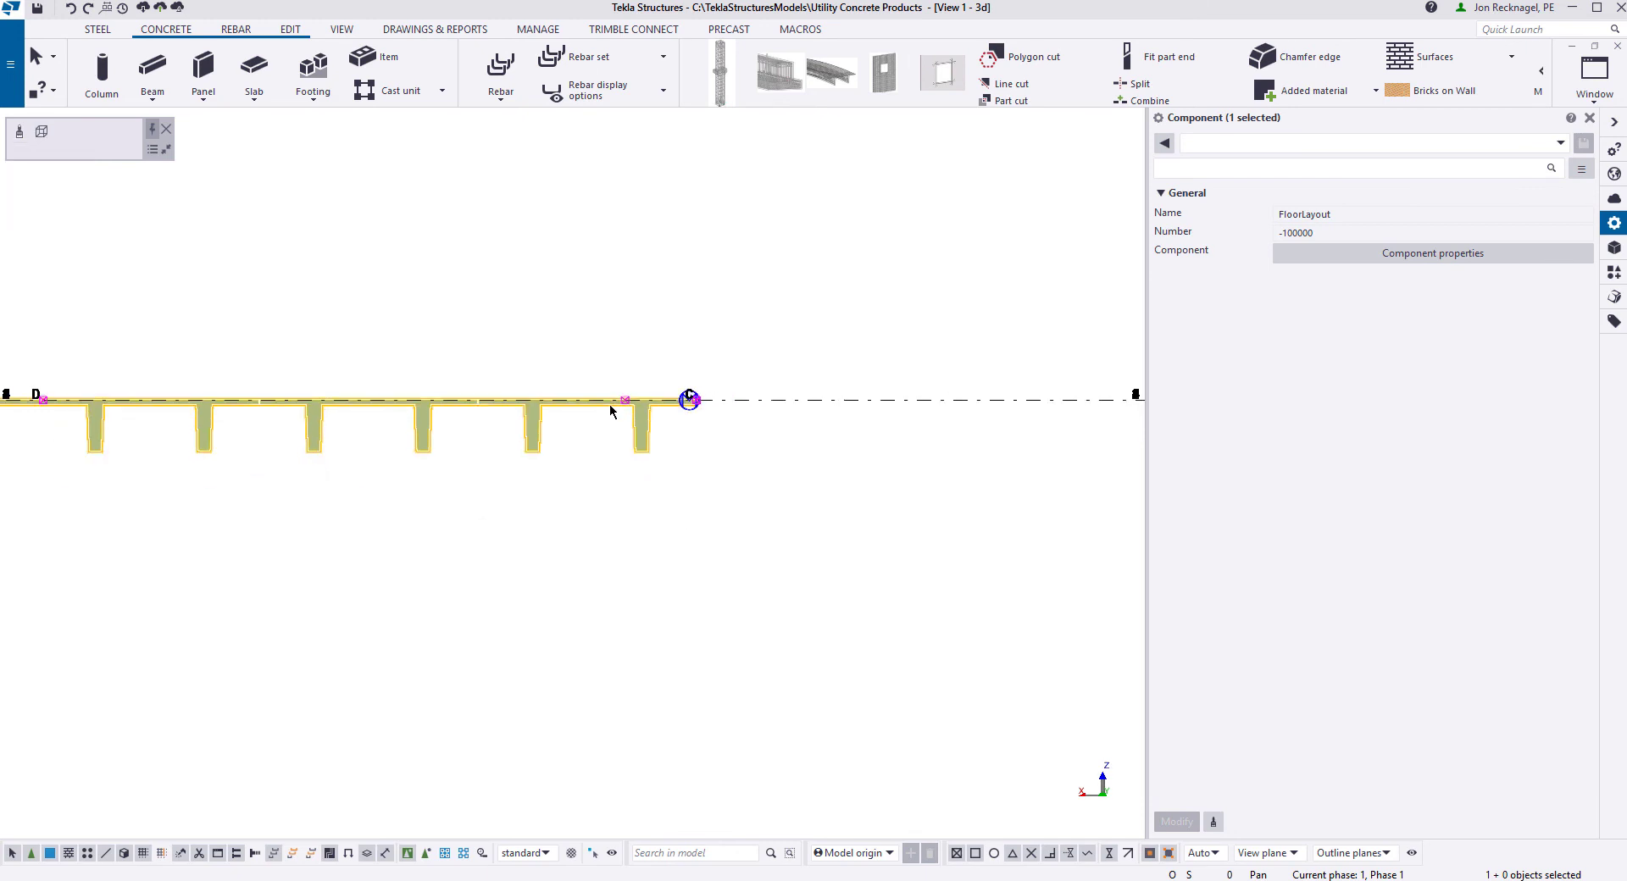
pyautogui.scroll(3, 585, 479)
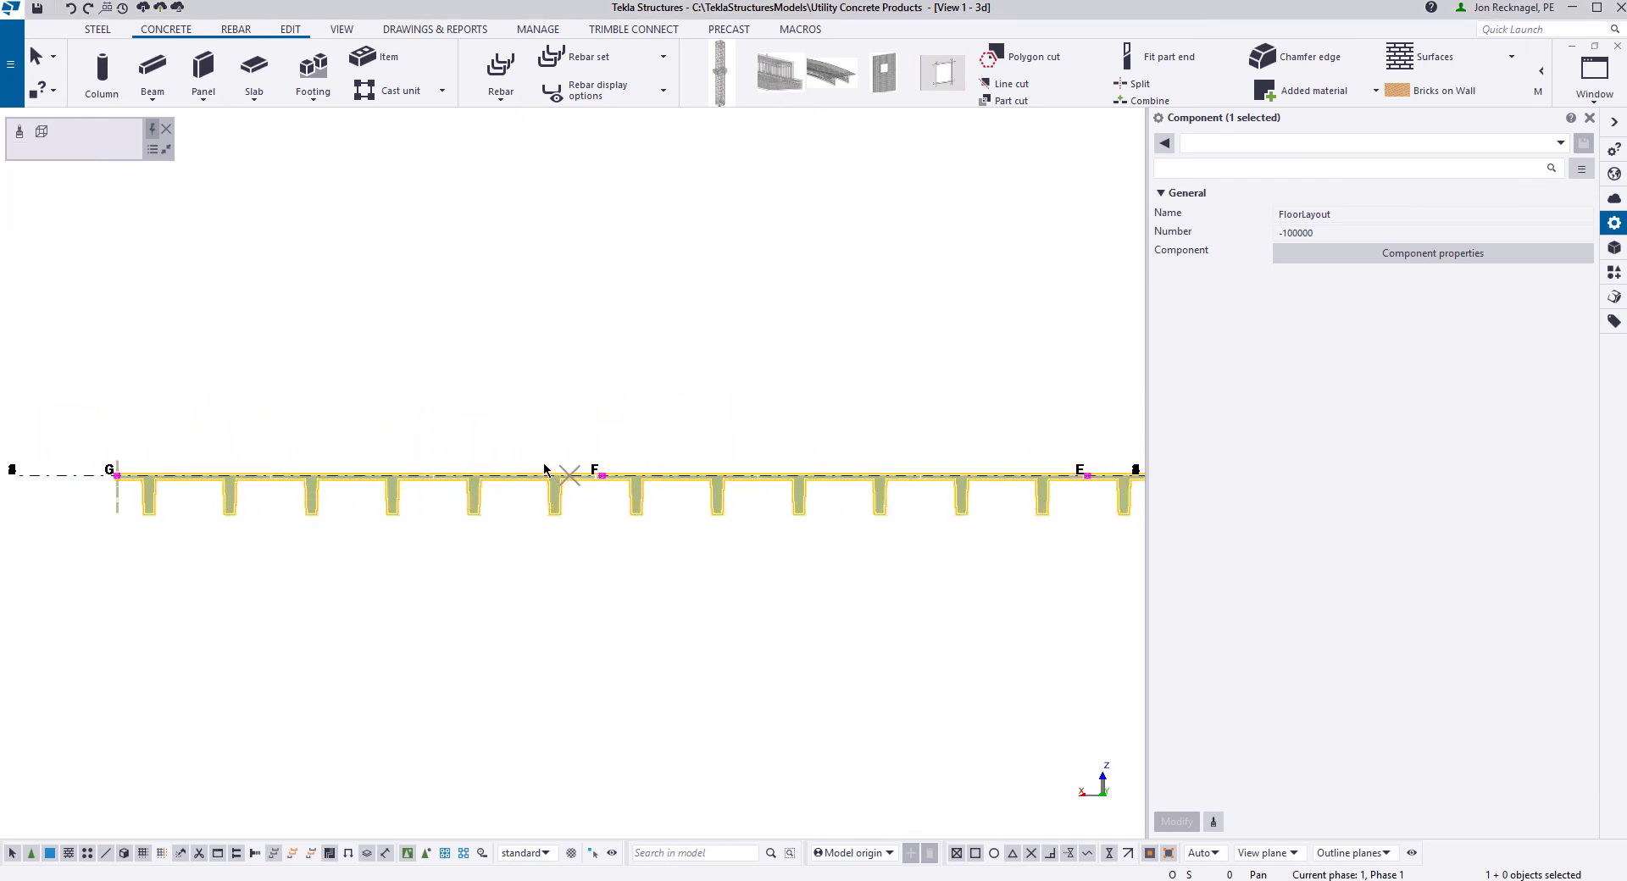
pyautogui.scroll(-3, 828, 537)
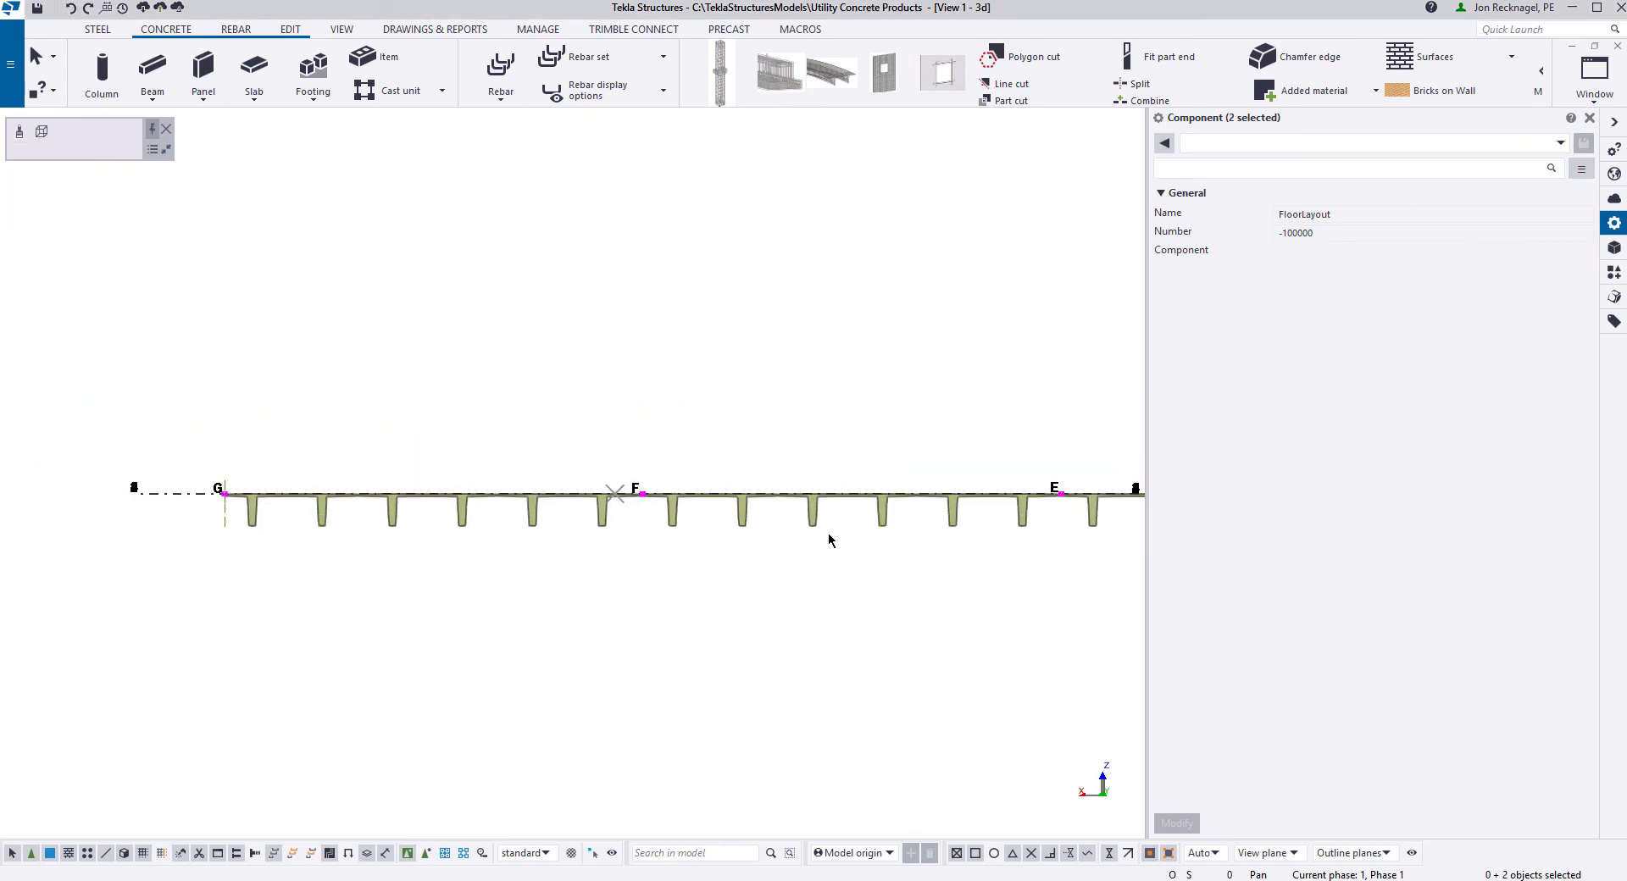
pyautogui.scroll(3, 762, 509)
pyautogui.rightClick(764, 481)
pyautogui.moveTo(767, 499)
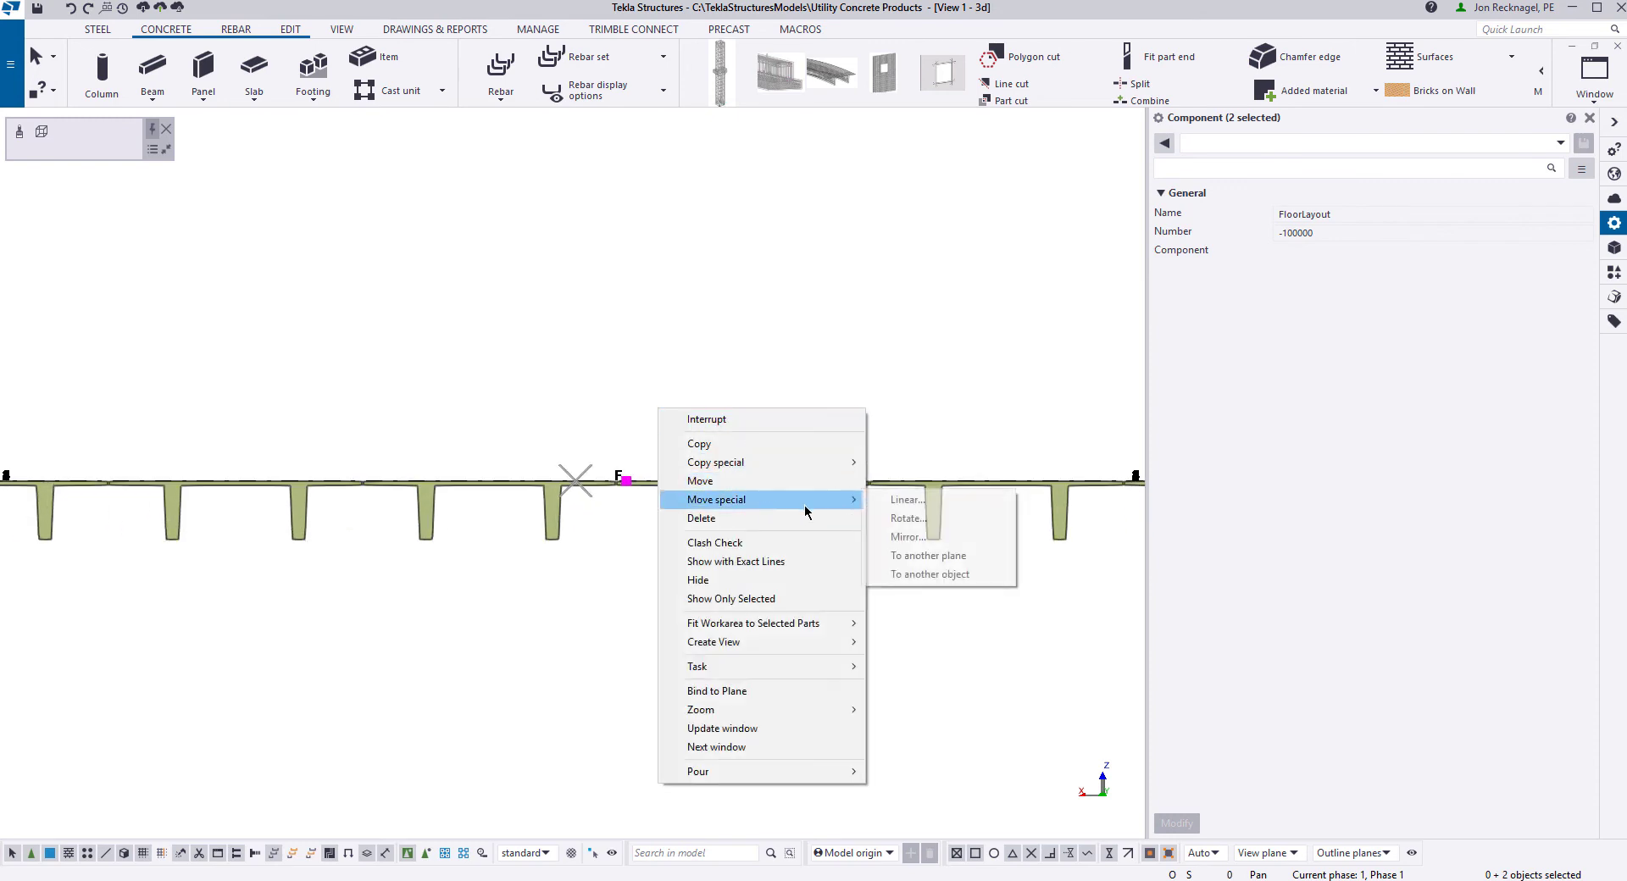
pyautogui.click(902, 501)
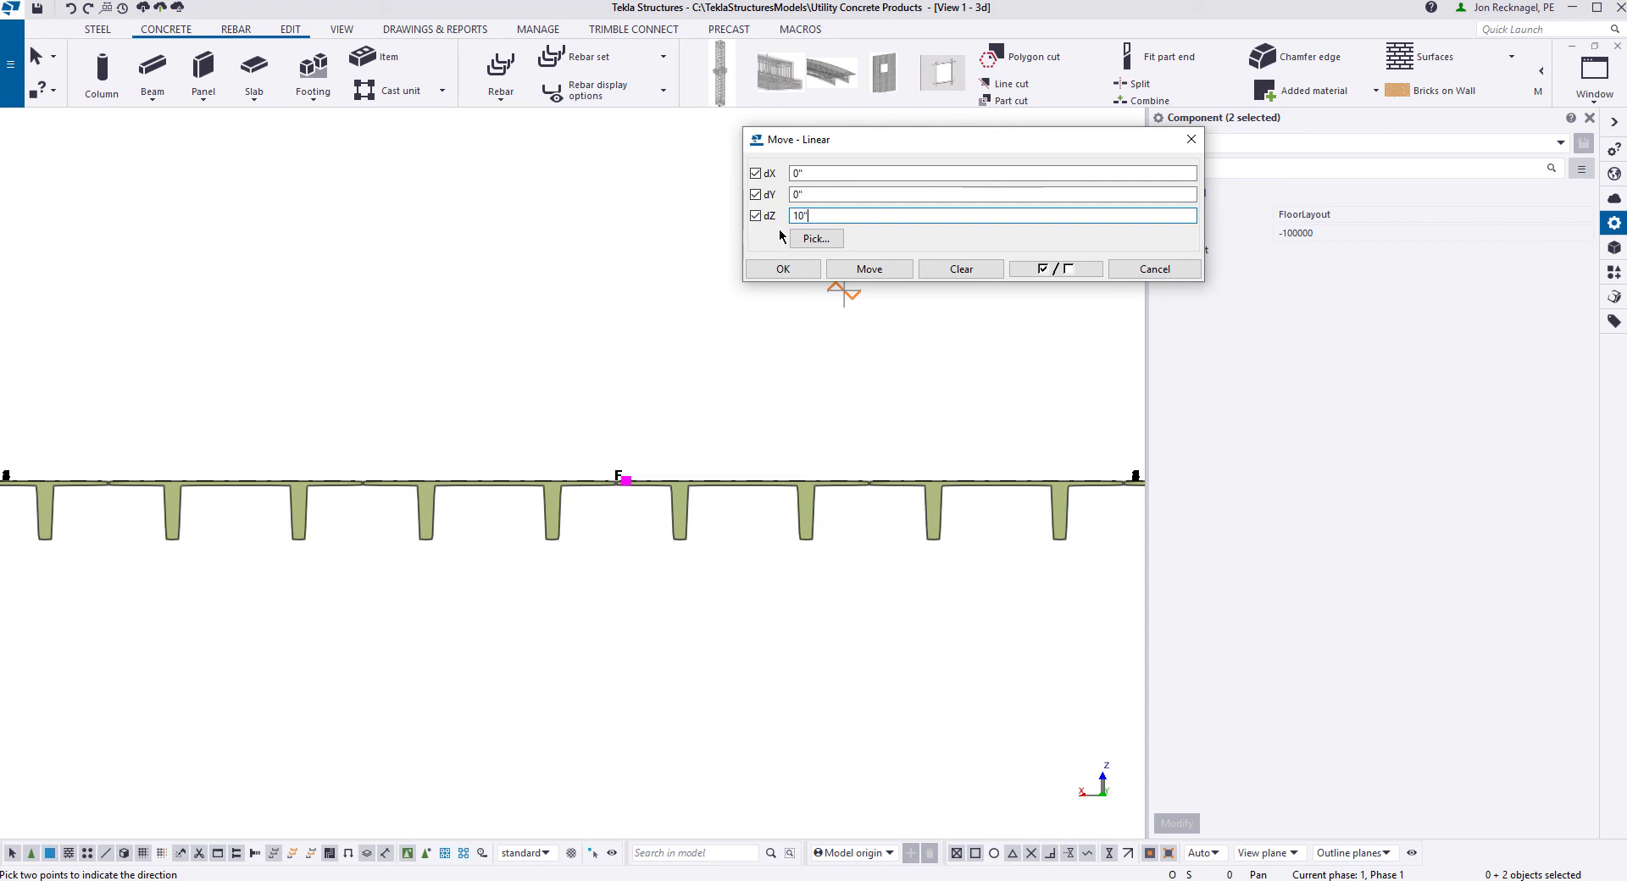
pyautogui.click(883, 268)
pyautogui.scroll(-2, 778, 343)
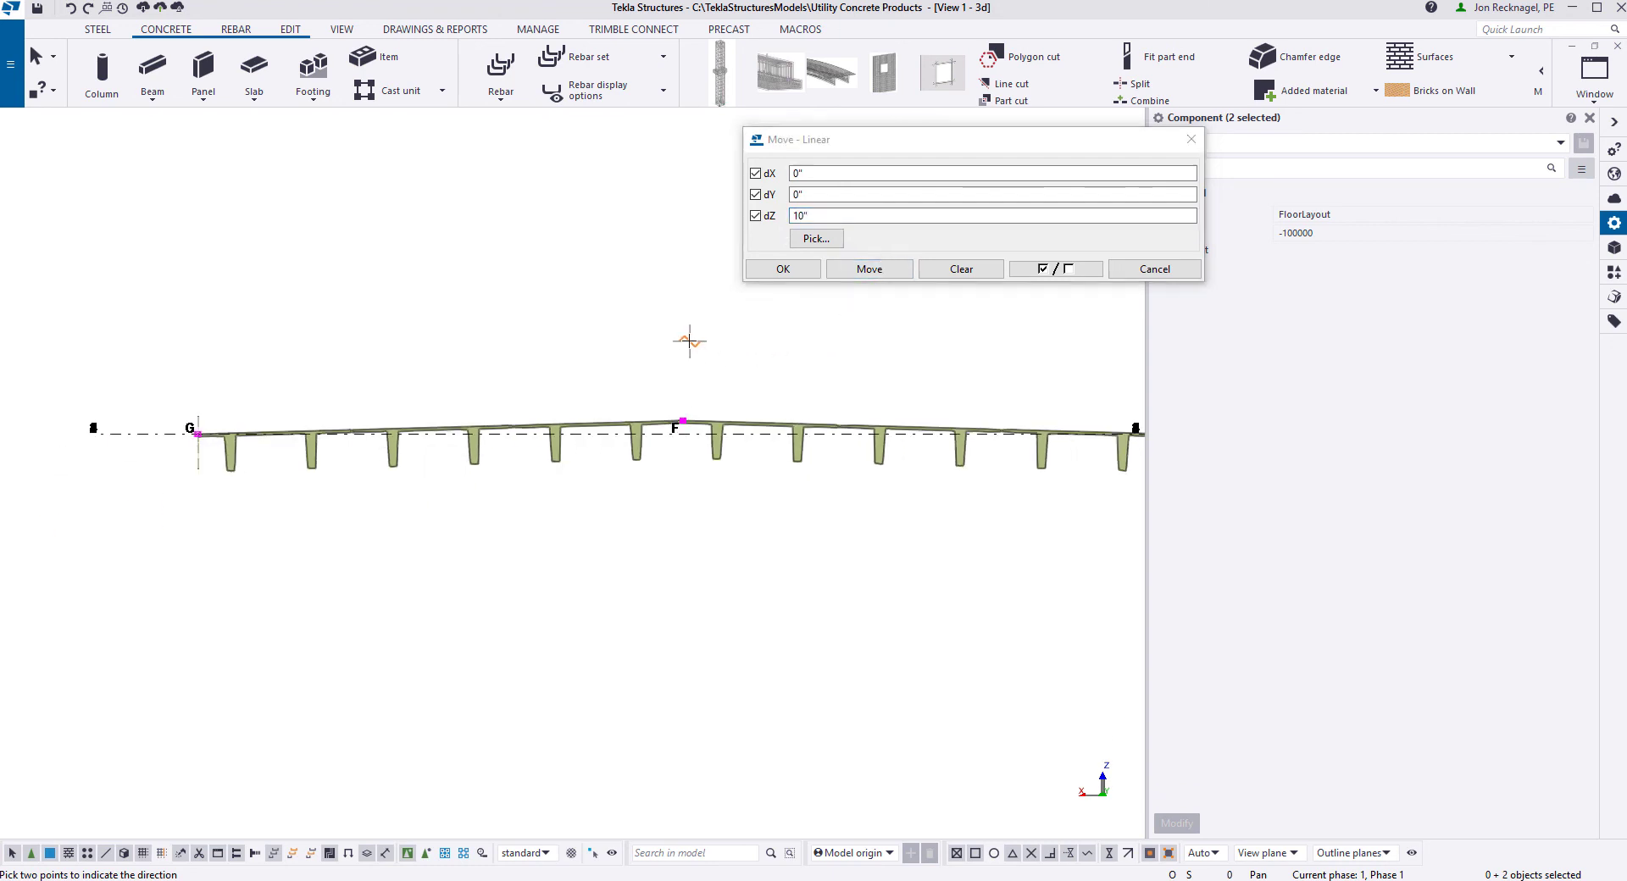
pyautogui.rightClick(685, 338)
pyautogui.click(720, 352)
# Step: Raise the floor layout's edge points at grid line D by the same 10" linear move in Z
pyautogui.moveTo(852, 433); pyautogui.dragTo(163, 432, button='middle')
pyautogui.scroll(-1, 163, 432)
pyautogui.moveTo(573, 467); pyautogui.dragTo(375, 473, button='middle')
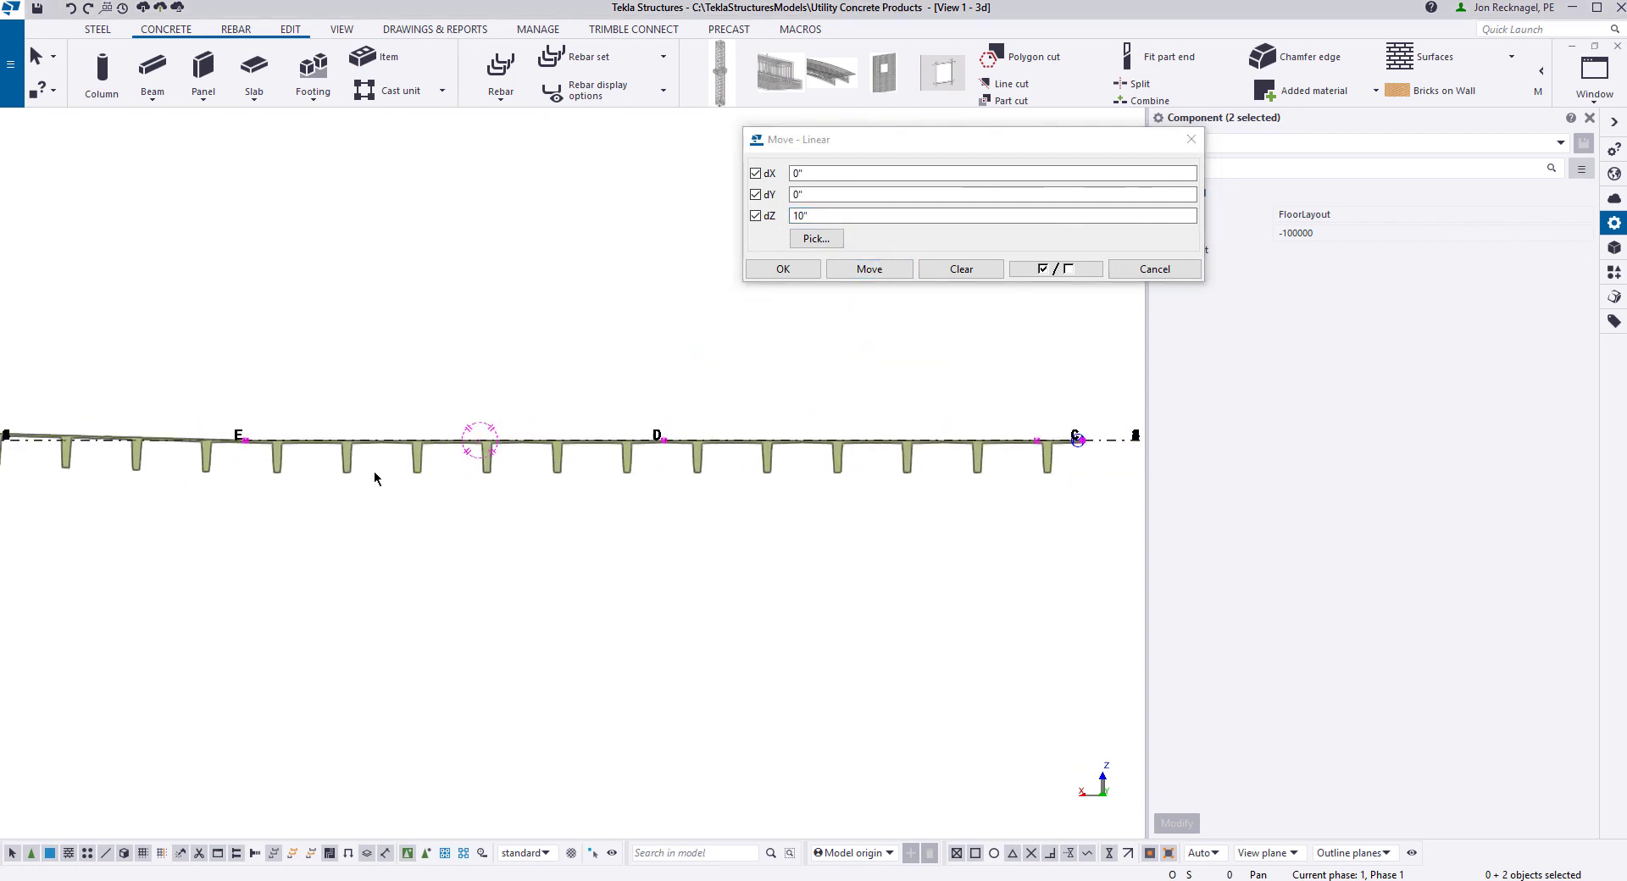
pyautogui.scroll(2, 672, 438)
pyautogui.click(870, 269)
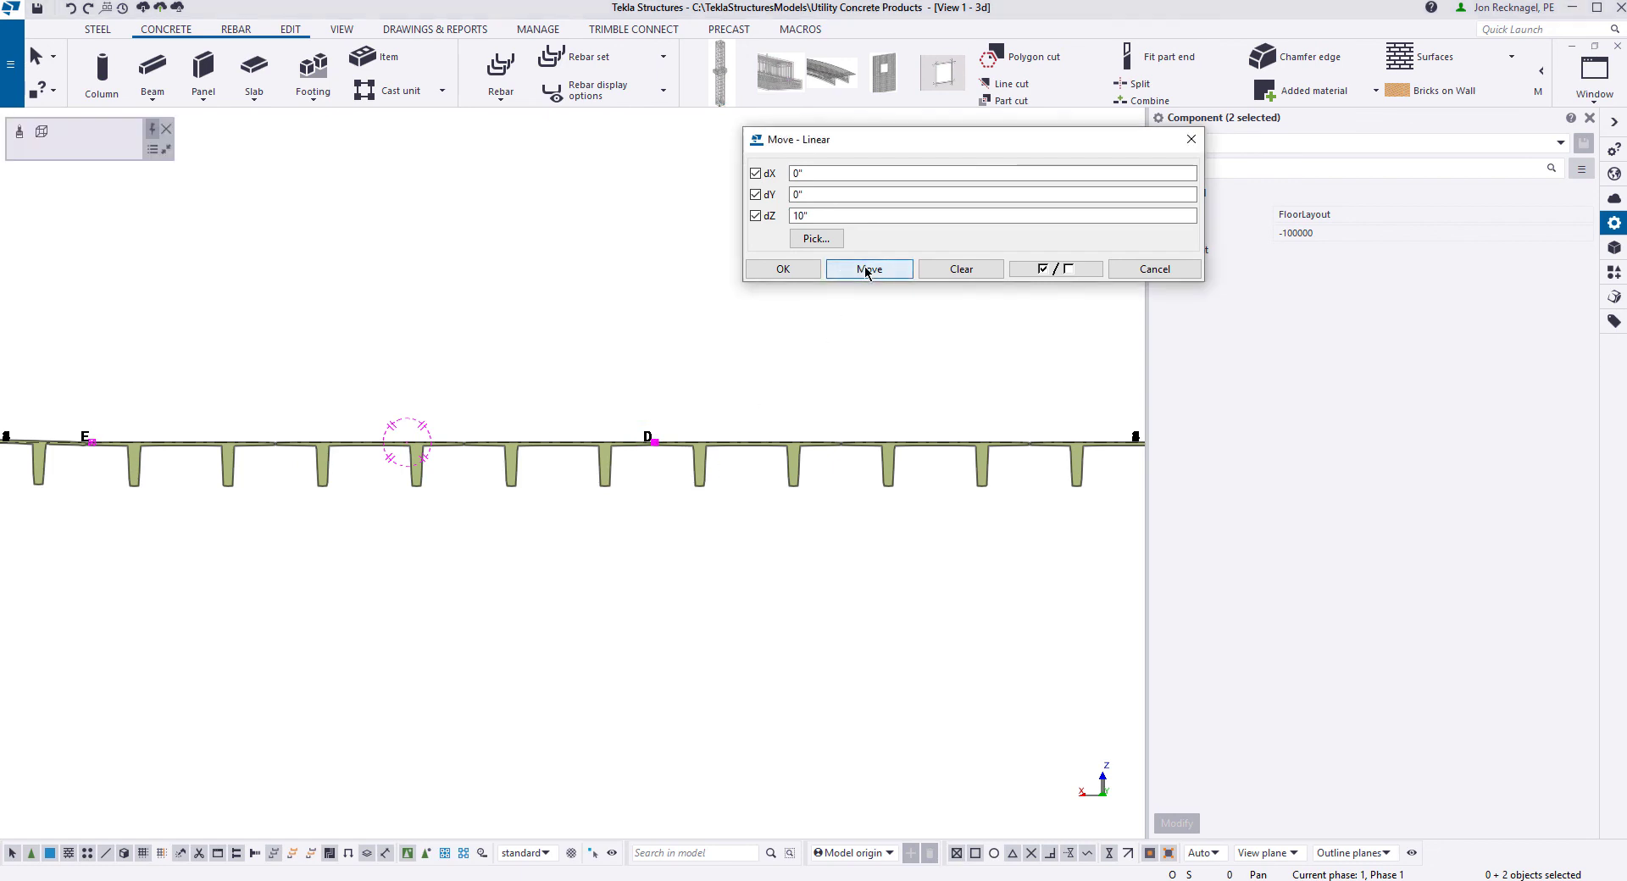
# Step: Examine the sloped floor layout in elevation along its length and in 3D, with the layout selected
pyautogui.scroll(-2, 592, 404)
pyautogui.moveTo(454, 437); pyautogui.dragTo(859, 459, button='middle')
pyautogui.moveTo(570, 464); pyautogui.dragTo(756, 469, button='middle')
pyautogui.scroll(-1, 604, 465)
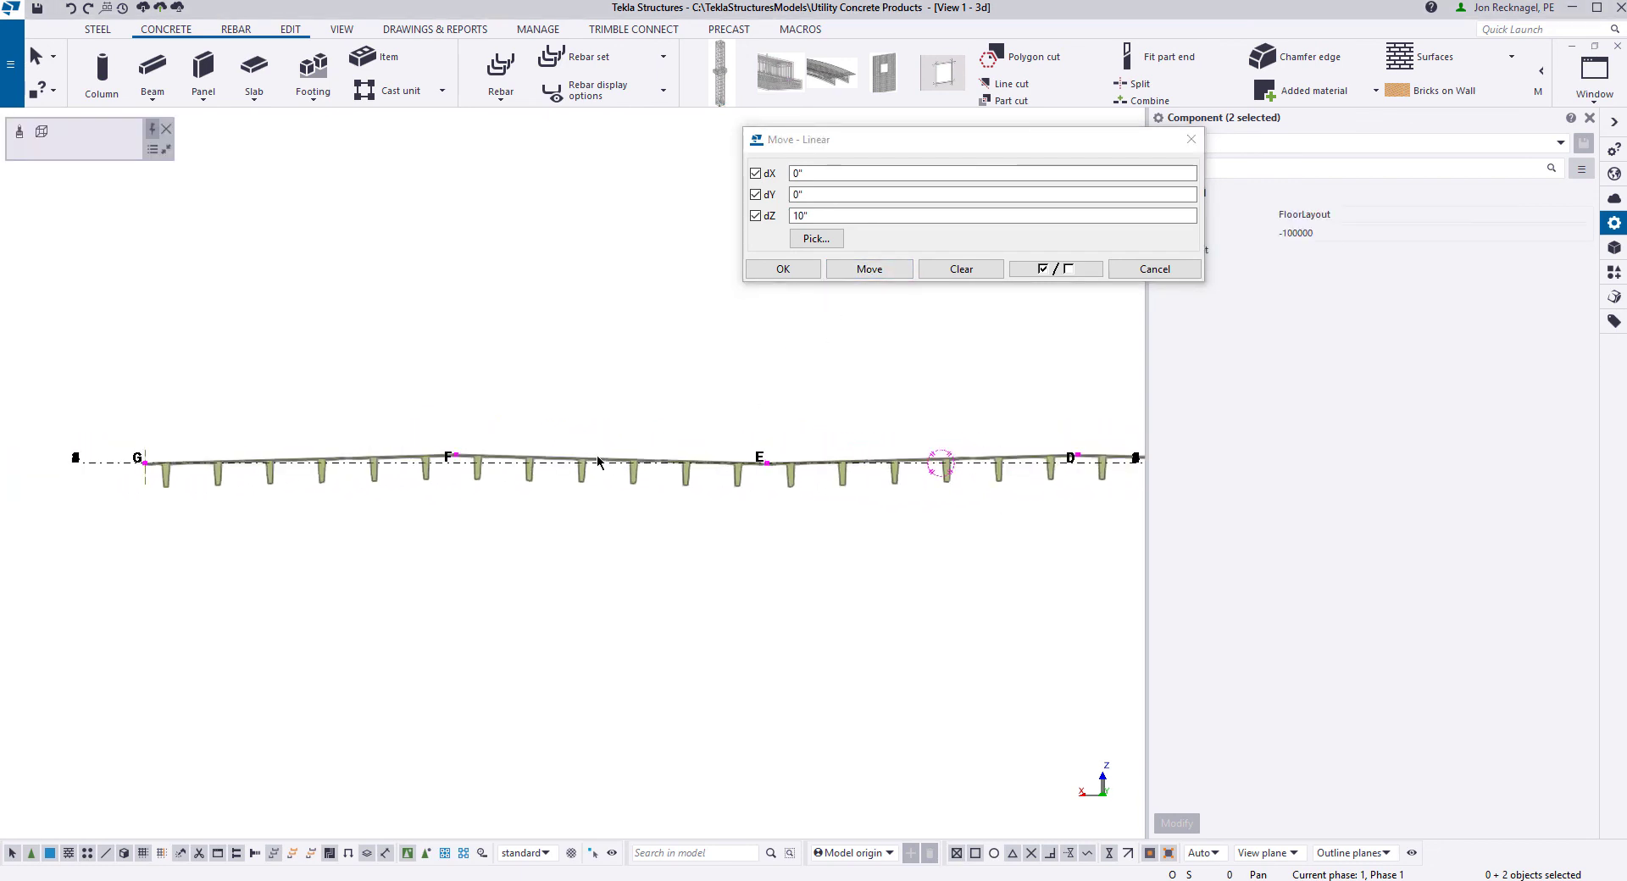
pyautogui.keyDown('ctrl'); pyautogui.moveTo(601, 462); pyautogui.dragTo(704, 487, button='middle'); pyautogui.keyUp('ctrl')
pyautogui.click(524, 435)
pyautogui.moveTo(610, 458); pyautogui.dragTo(549, 457, button='middle')
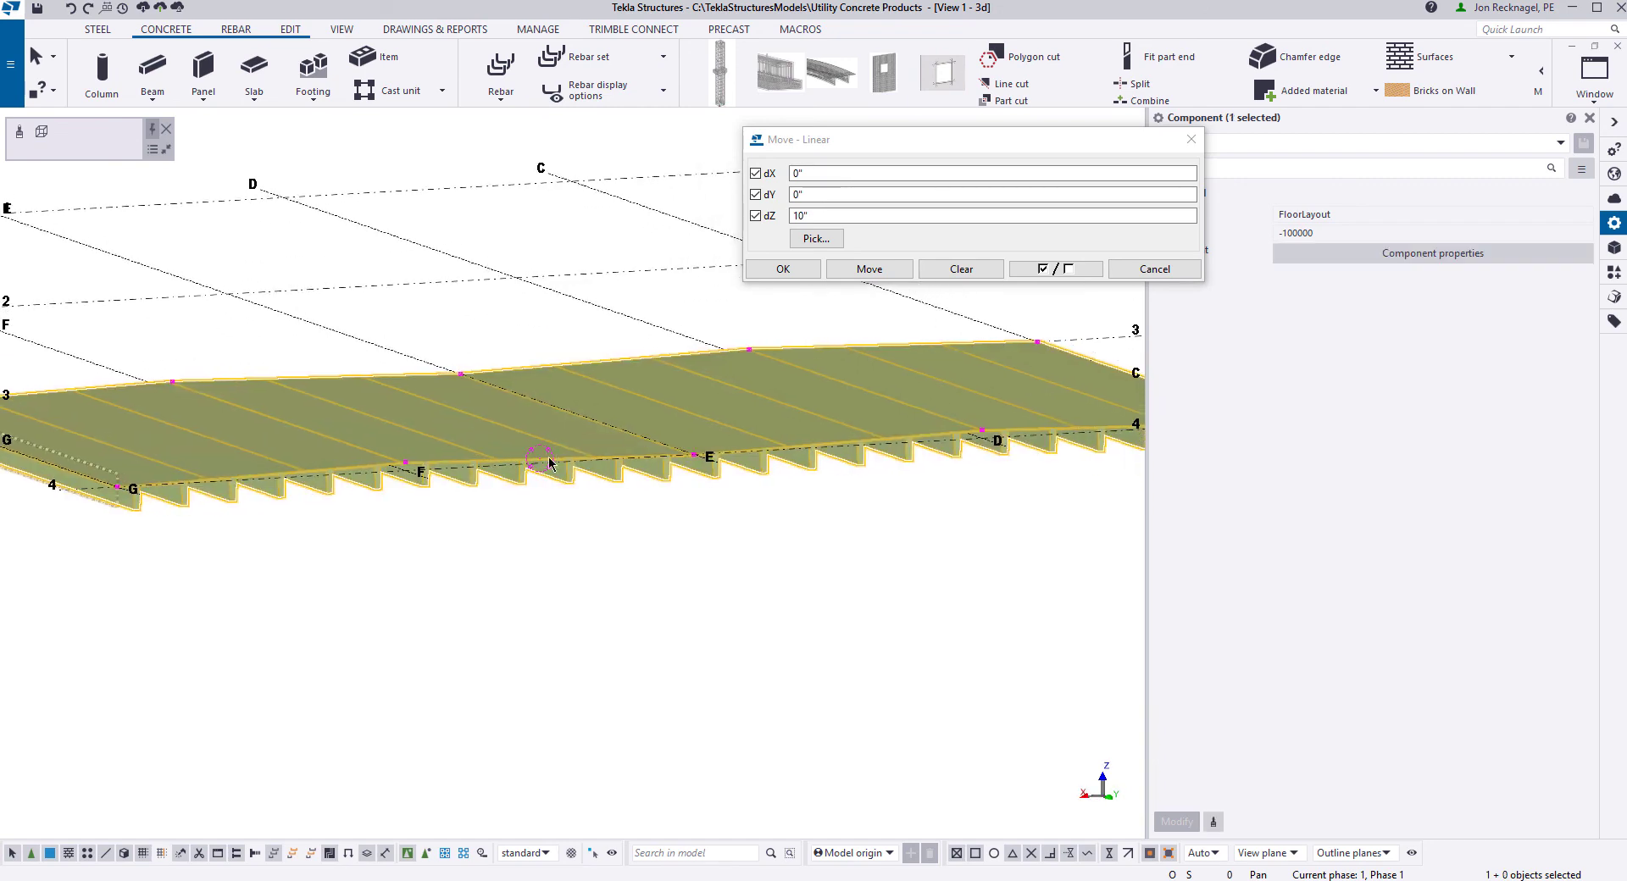
pyautogui.scroll(-2, 316, 492)
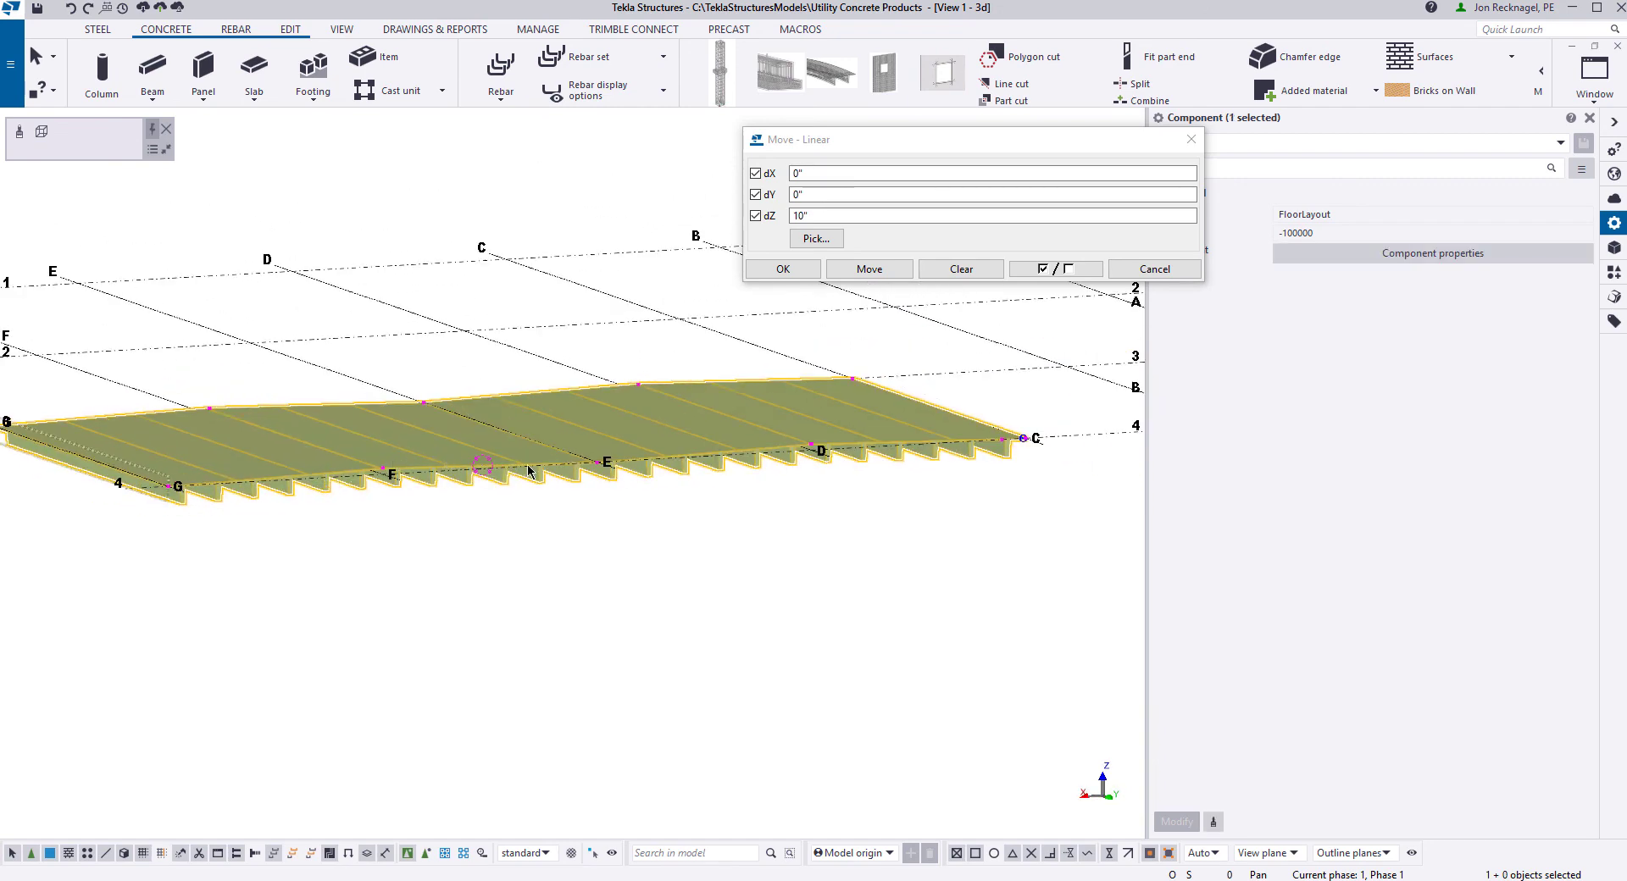